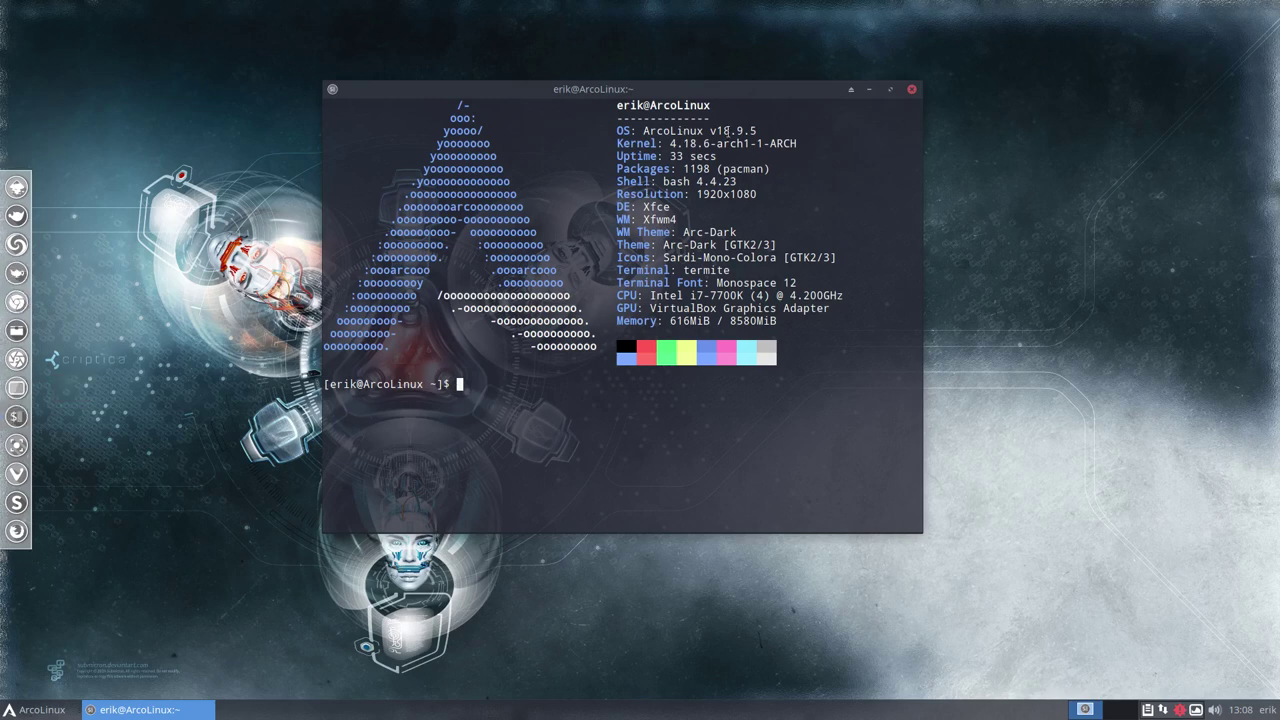
# Start a full system update with sudo, then abort it at the confirmation prompt
pyautogui.moveTo(731, 131); pyautogui.dragTo(751, 131)
pyautogui.click(736, 212)
pyautogui.write('up')
pyautogui.write('d')
pyautogui.press('BackSpace')
pyautogui.press('BackSpace')
pyautogui.write('pdate')
pyautogui.press('Return')
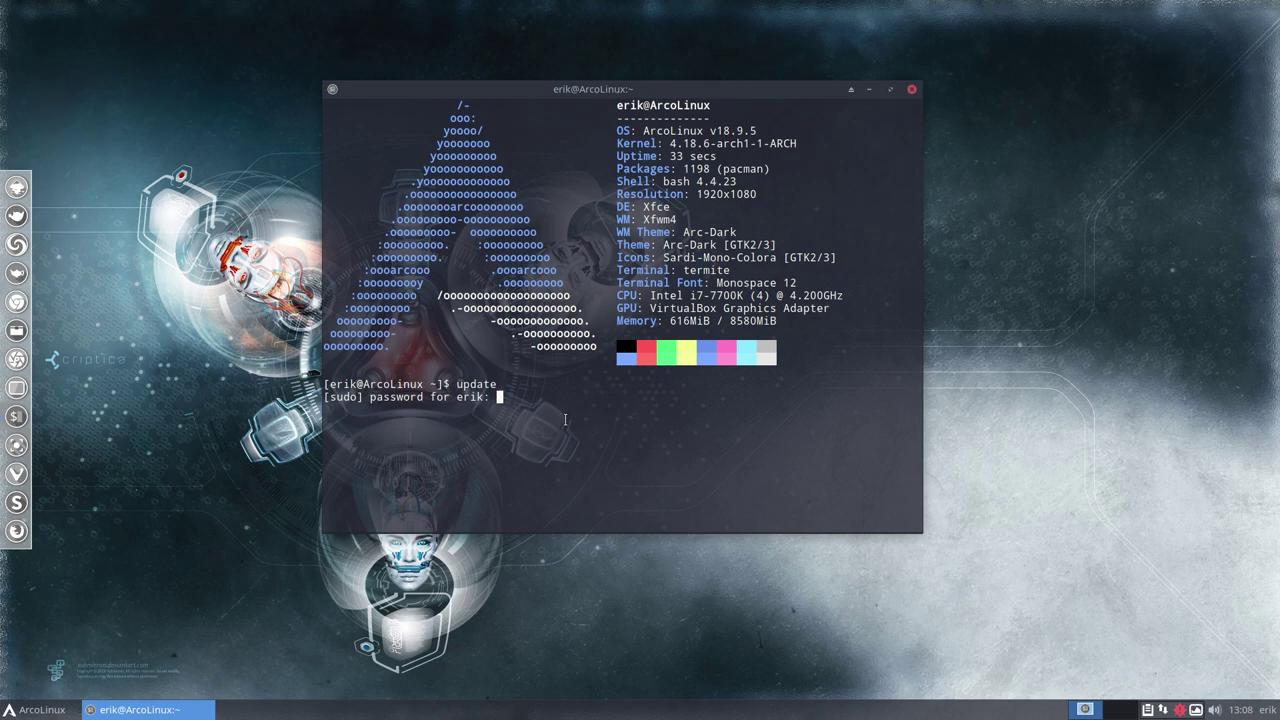
pyautogui.press('Return')
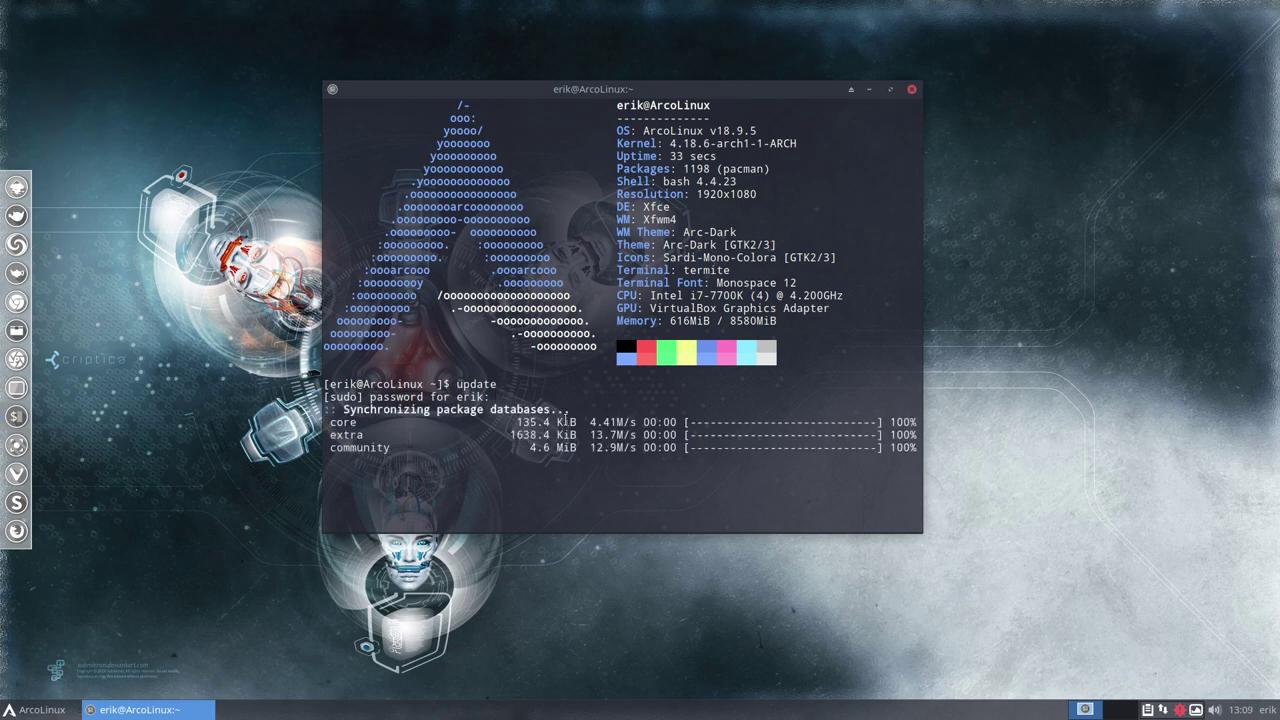
pyautogui.hotkey('ctrl', 'c')
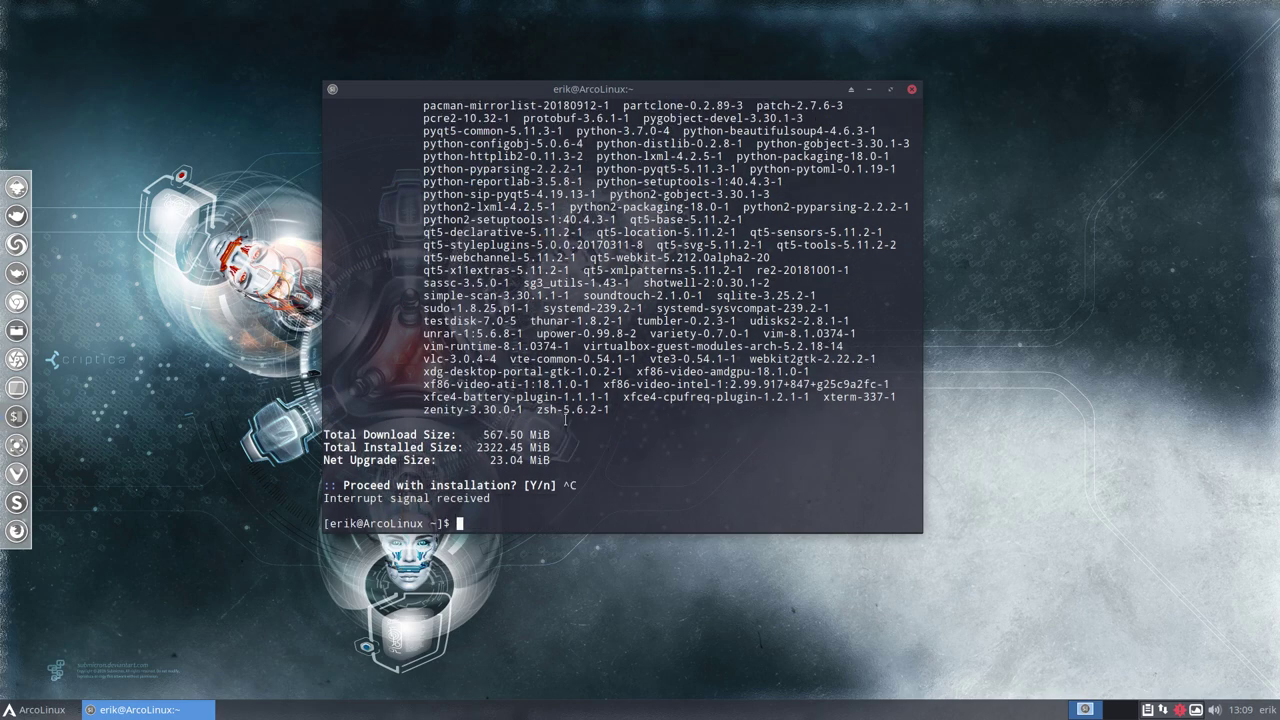
# Type a sudo pacman -S install command for arcolinux-wallpapers-git at the prompt
pyautogui.write('sudo p')
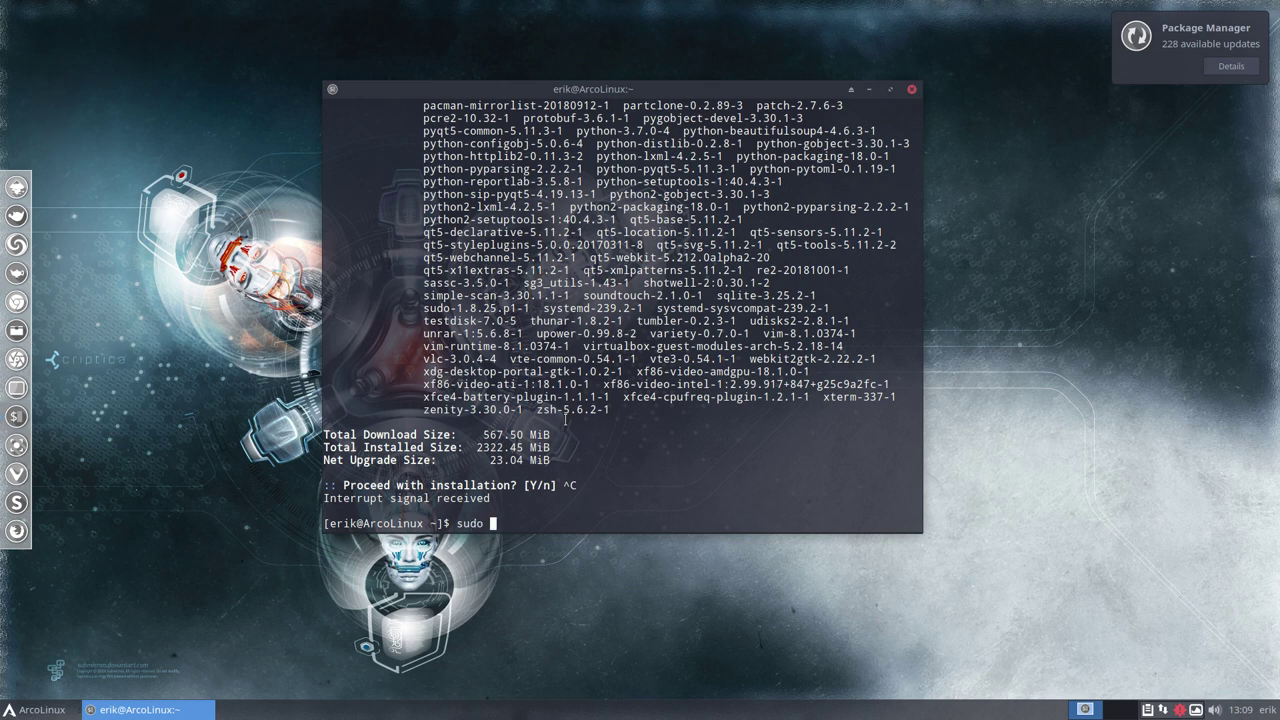
pyautogui.write('acman')
pyautogui.press('BackSpace')
pyautogui.press('BackSpace')
pyautogui.press('BackSpace')
pyautogui.press('BackSpace')
pyautogui.write('cma')
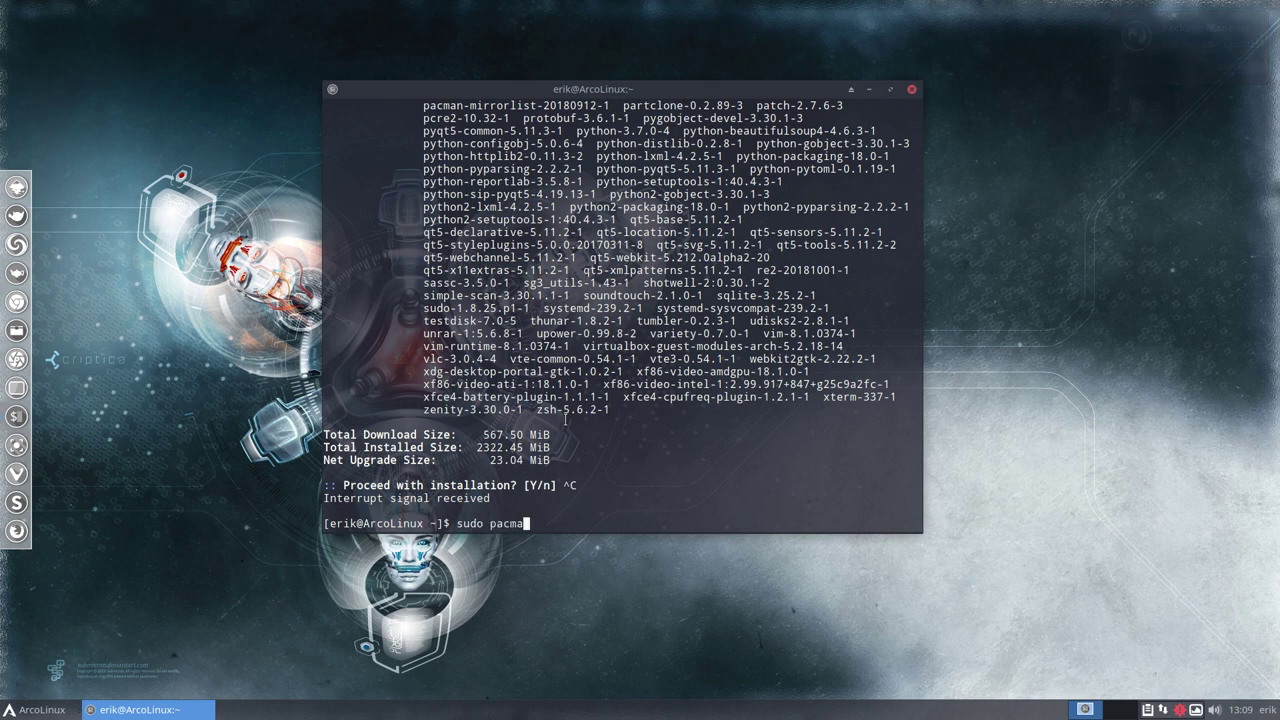
pyautogui.write('n -S arco')
pyautogui.write('linux-w')
pyautogui.press('Tab')
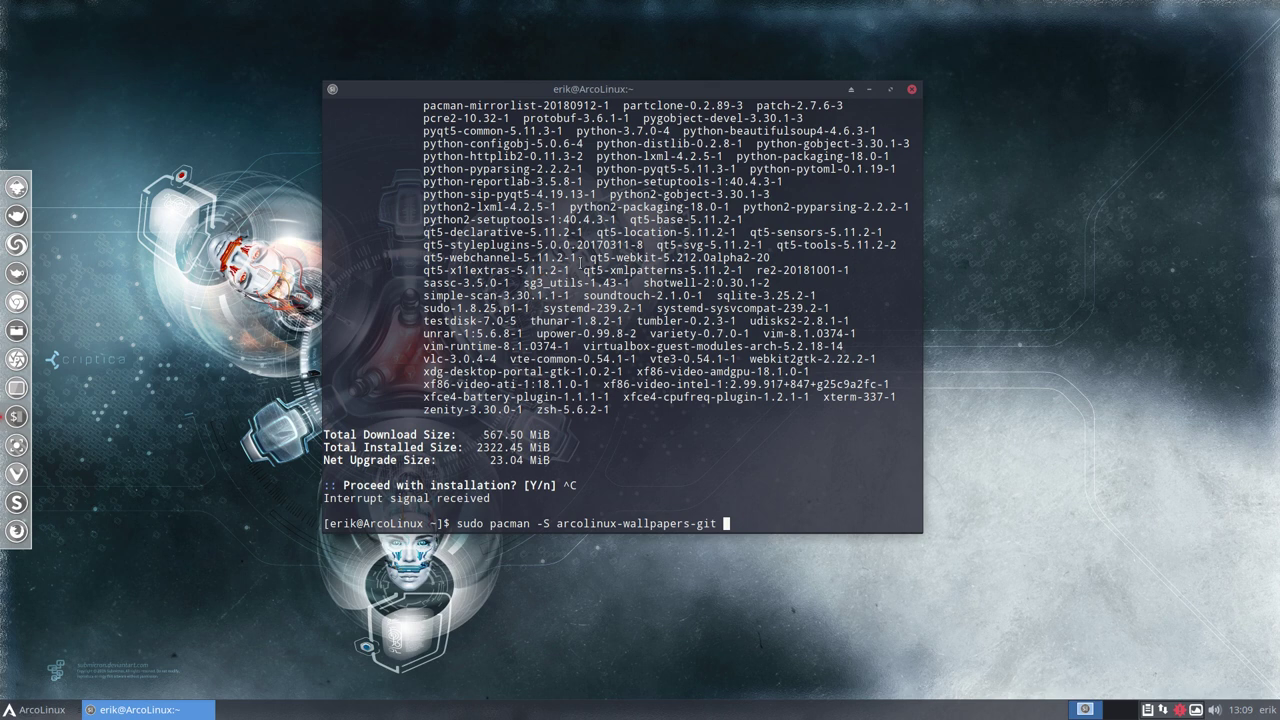
# Close the terminal, browse Thunar to /etc/pacman.d, and open mirrorlist in Sublime Text
pyautogui.click(912, 91)
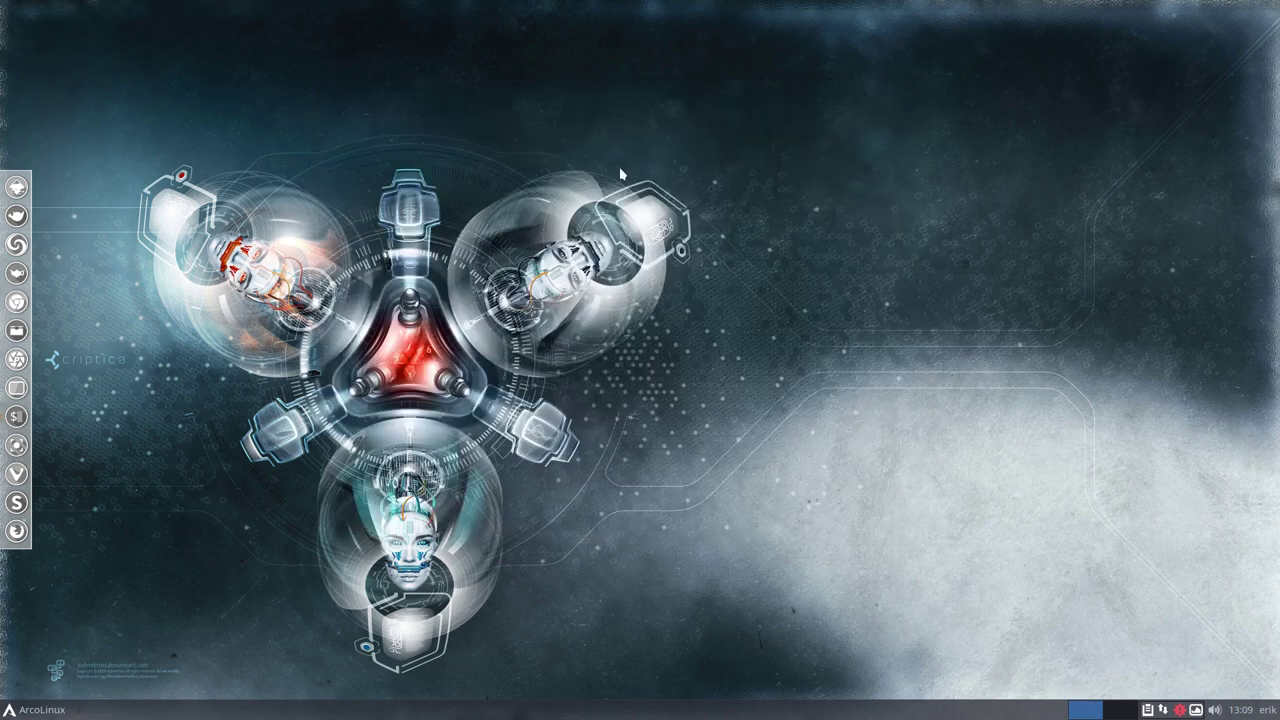
pyautogui.click(22, 333)
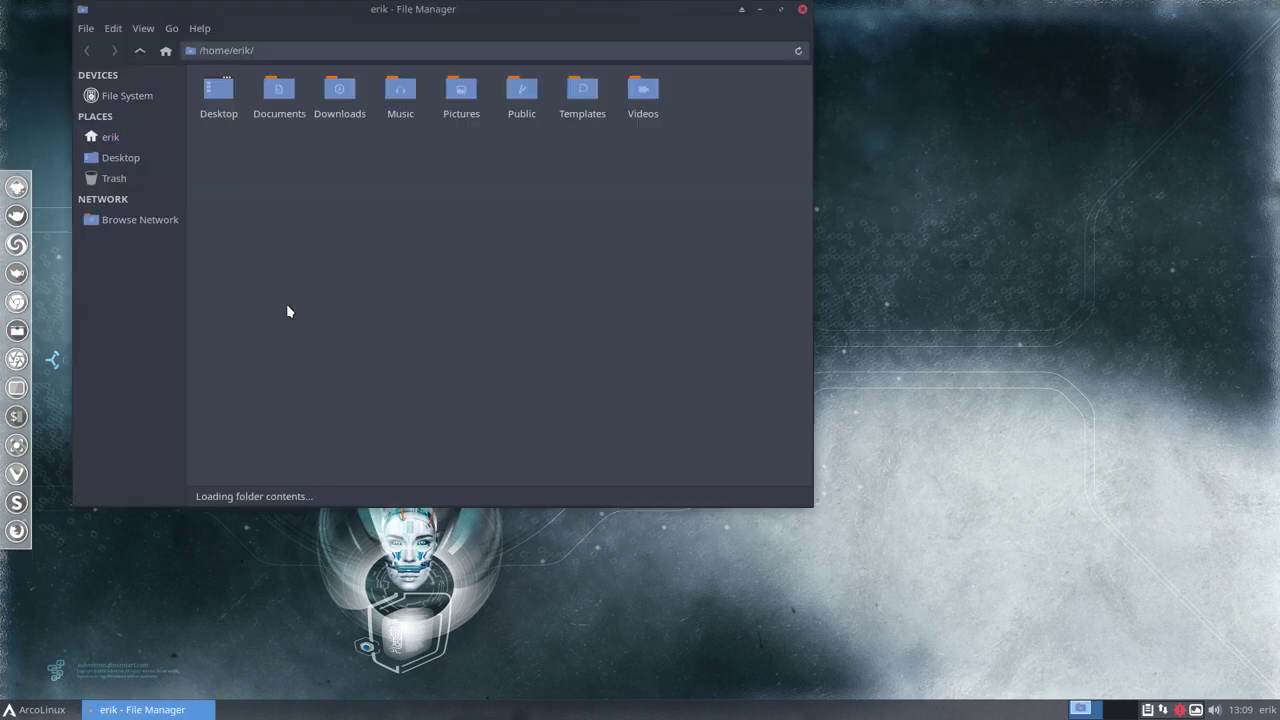
pyautogui.click(139, 100)
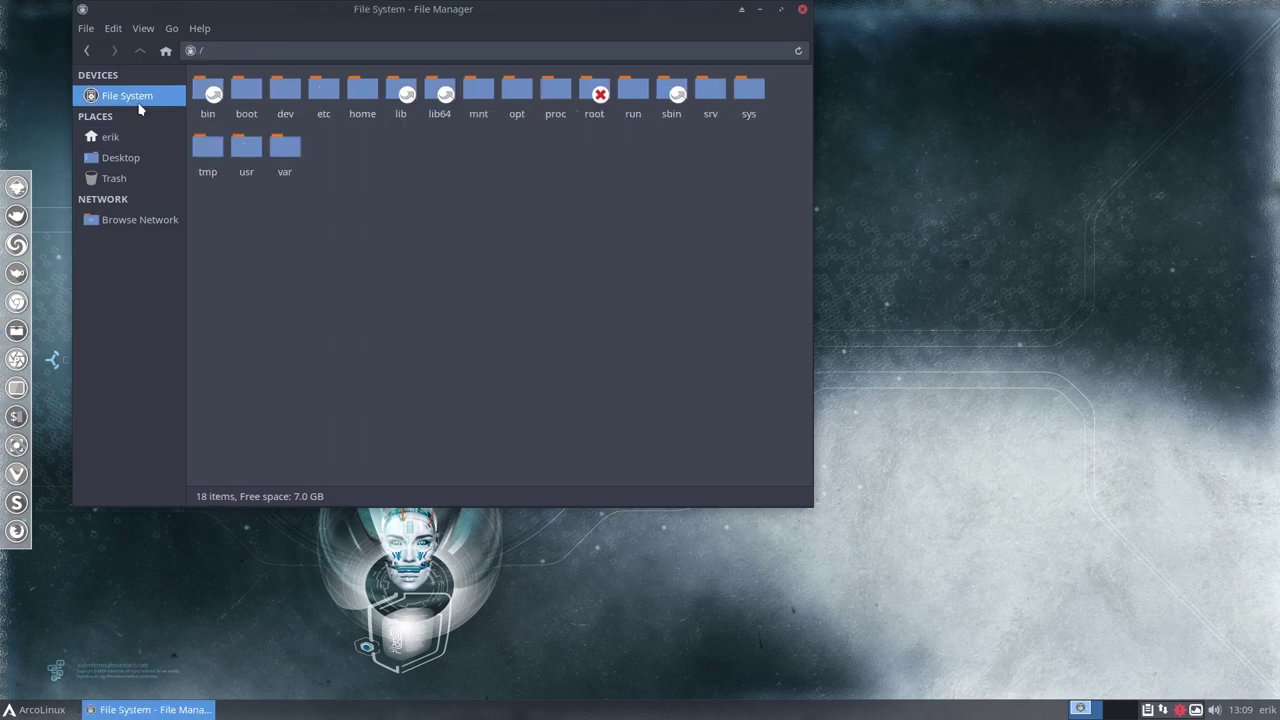
pyautogui.doubleClick(325, 92)
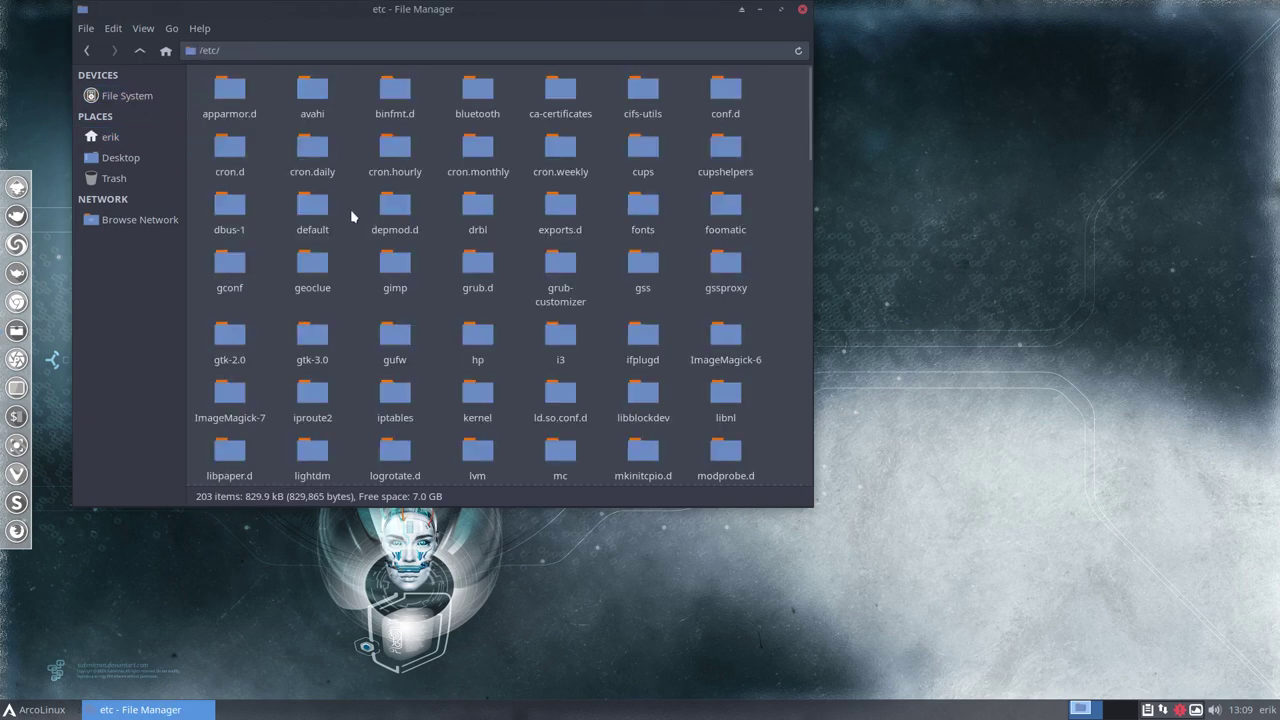
pyautogui.write('pacman')
pyautogui.press('Return')
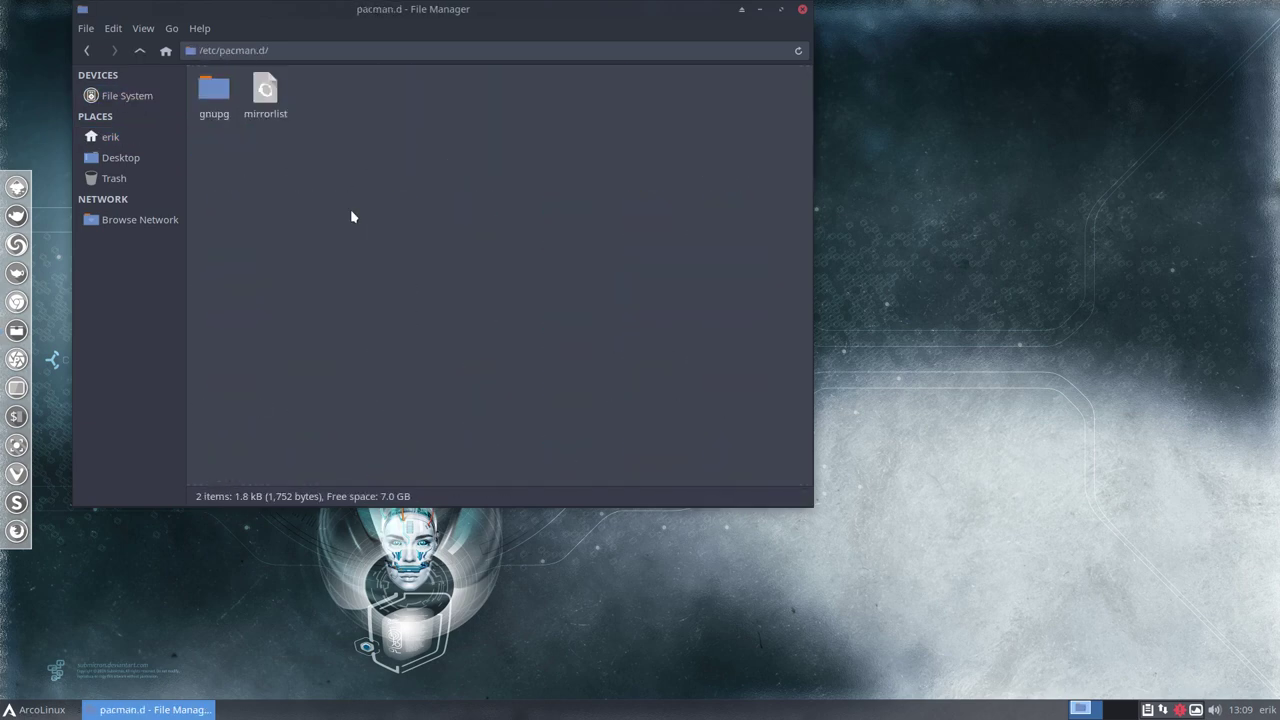
pyautogui.moveTo(438, 11)
pyautogui.mouseDown()
pyautogui.moveTo(114, 57)
pyautogui.moveTo(2, 2)
pyautogui.mouseUp()
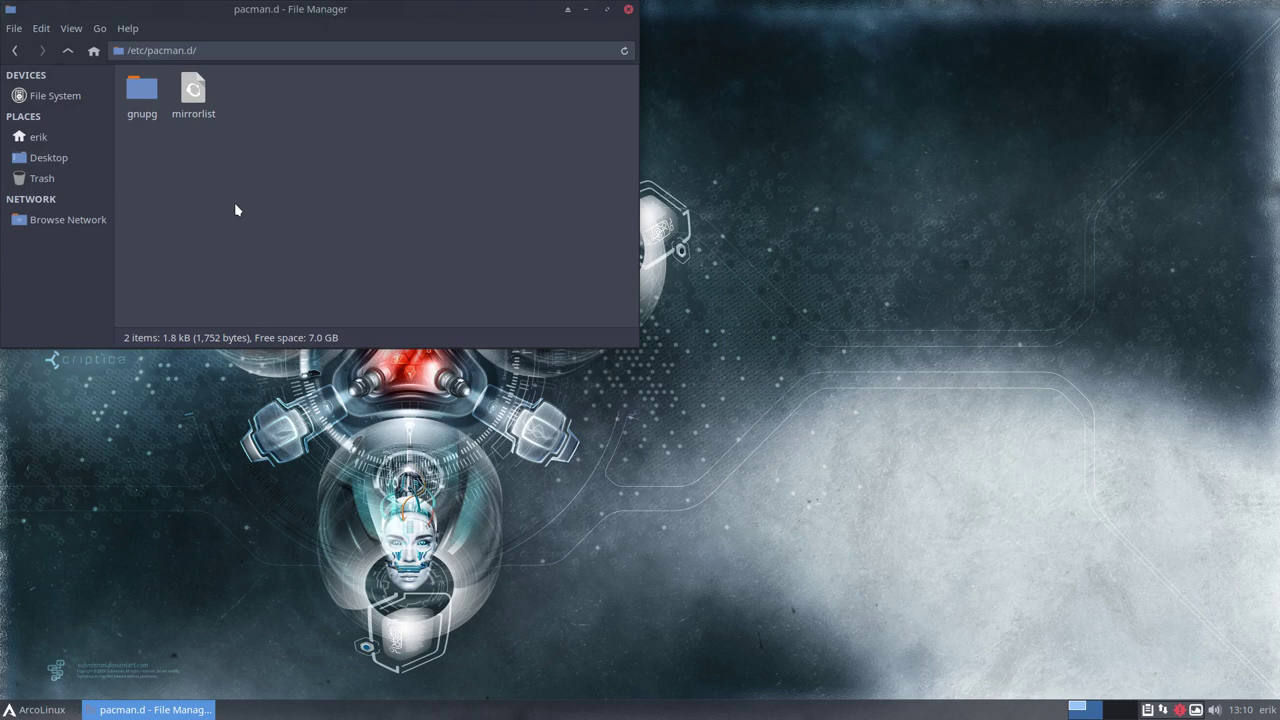
pyautogui.click(193, 92)
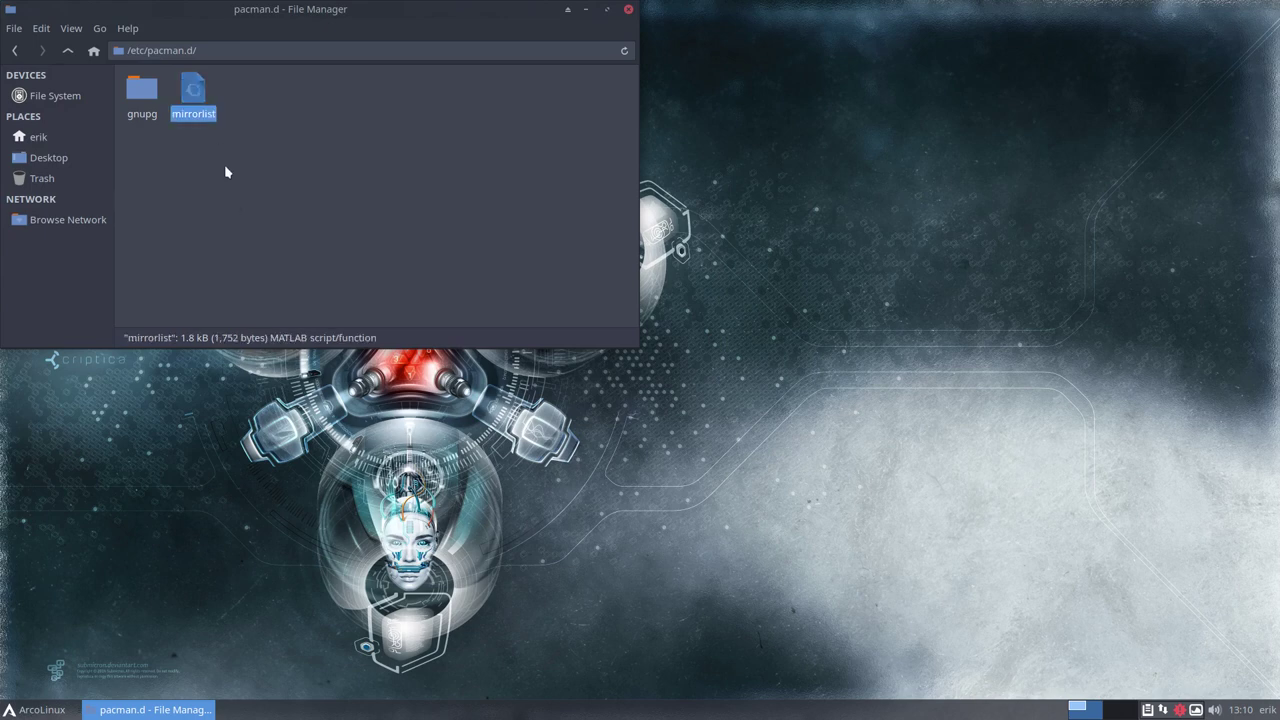
pyautogui.doubleClick(191, 95)
# Maximize Sublime Text and select the twenty Server entries on mirrorlist lines 11–30
pyautogui.scroll(-2, 746, 232)
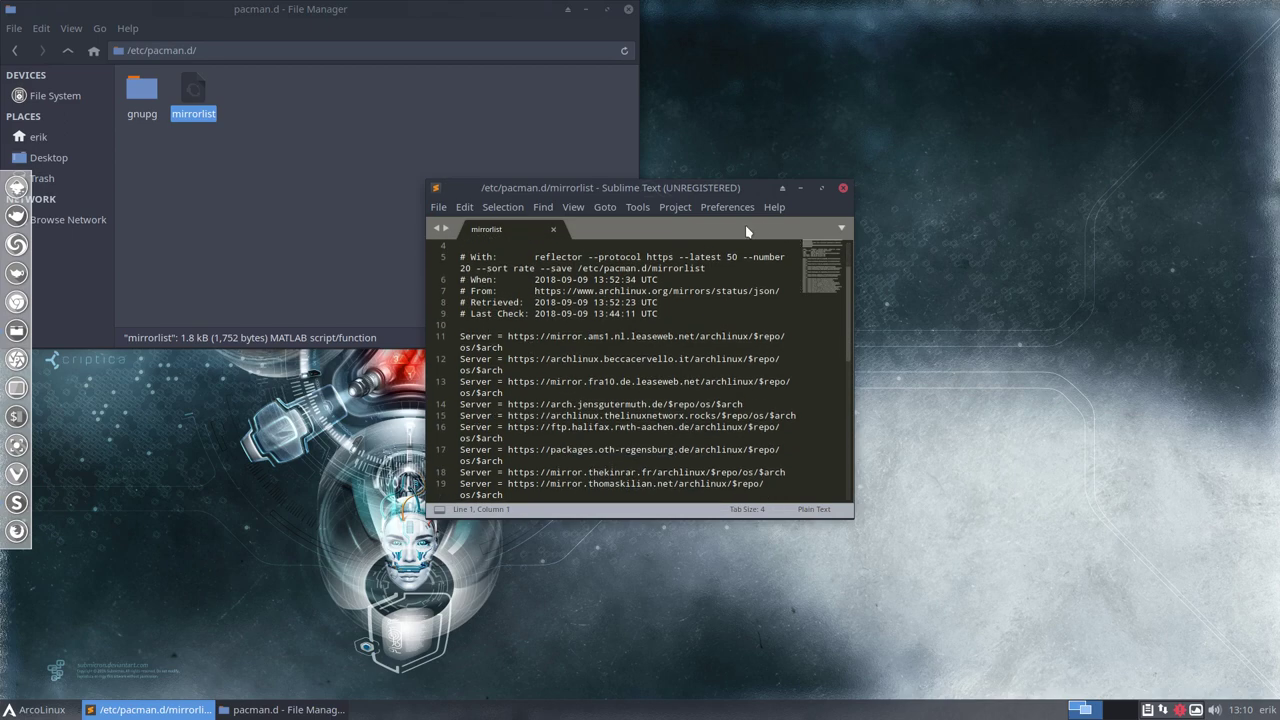
pyautogui.click(821, 188)
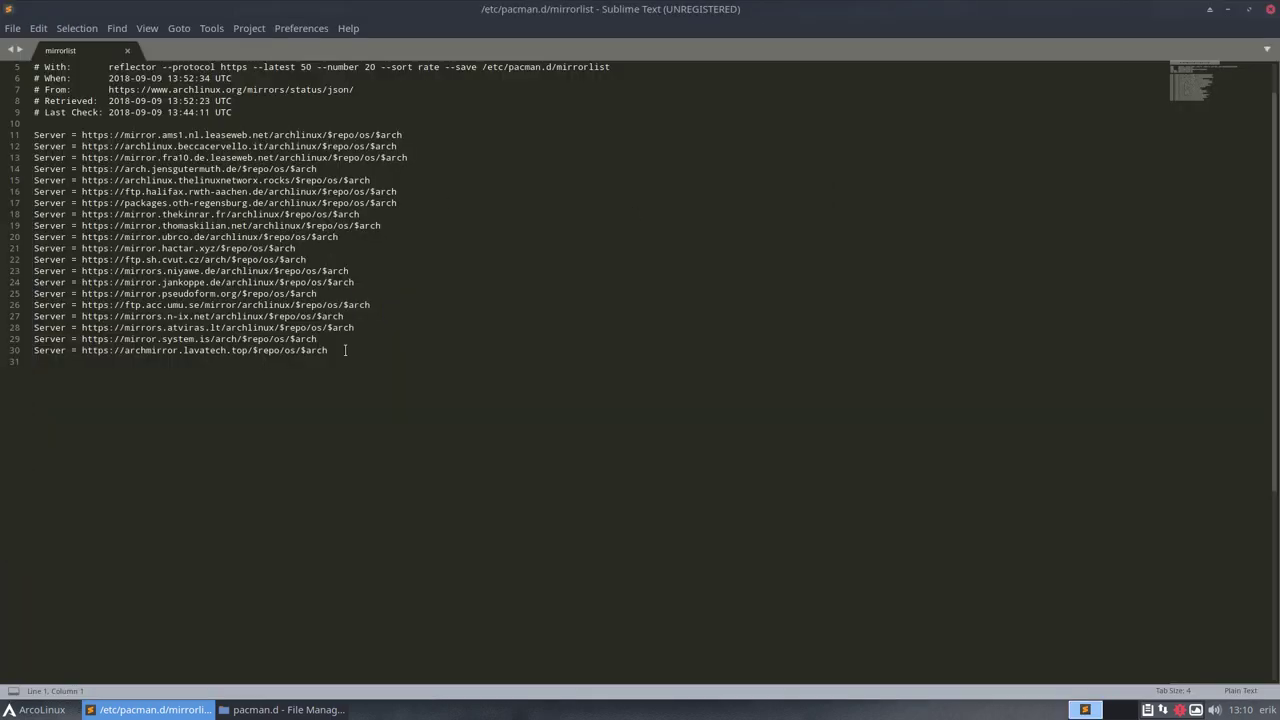
pyautogui.moveTo(345, 350)
pyautogui.mouseDown()
pyautogui.moveTo(16, 132)
pyautogui.moveTo(20, 150)
pyautogui.mouseUp()
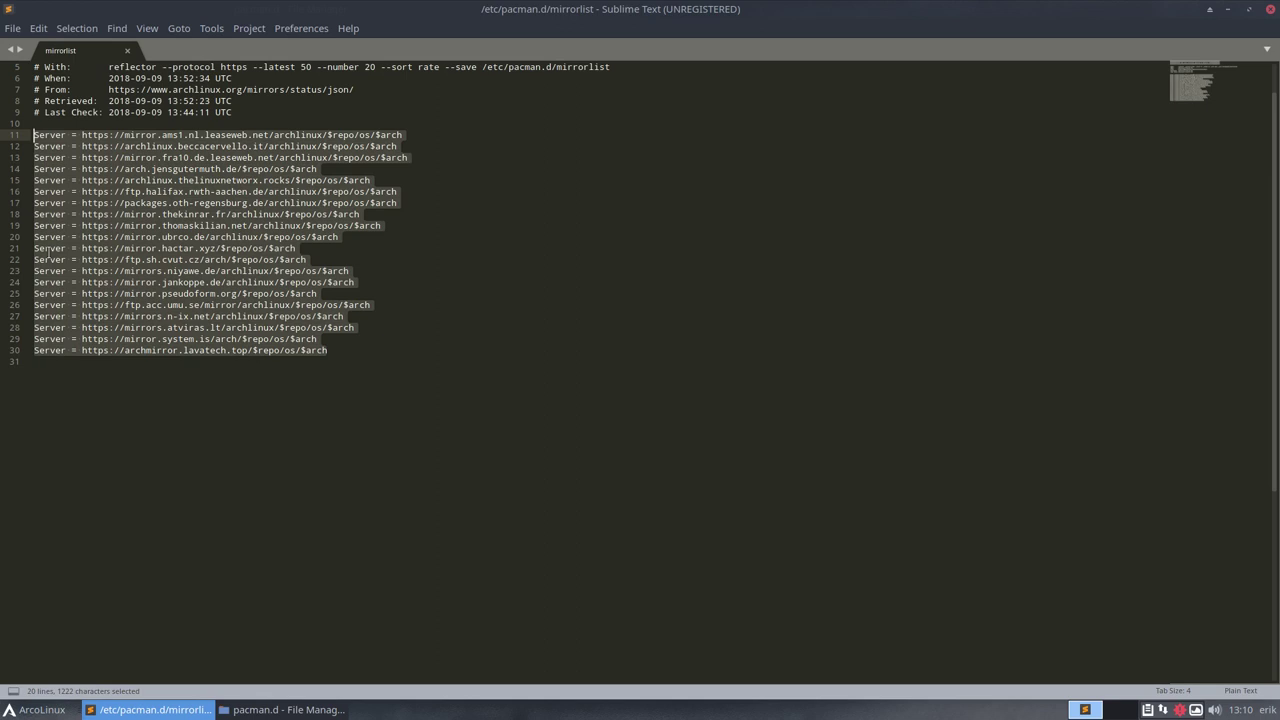
pyautogui.scroll(1, 209, 191)
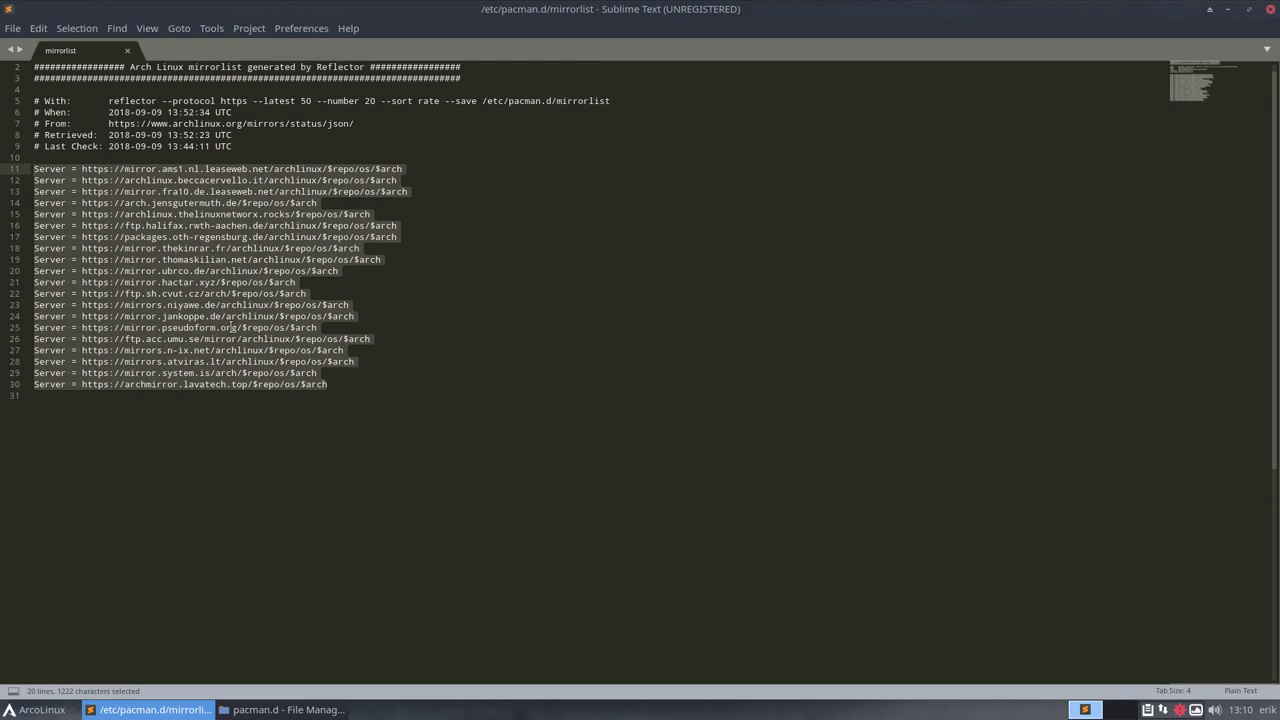
# Run the mirror command with sudo in a new terminal to rerank the mirror servers
pyautogui.press('super+Return')
pyautogui.write('mir')
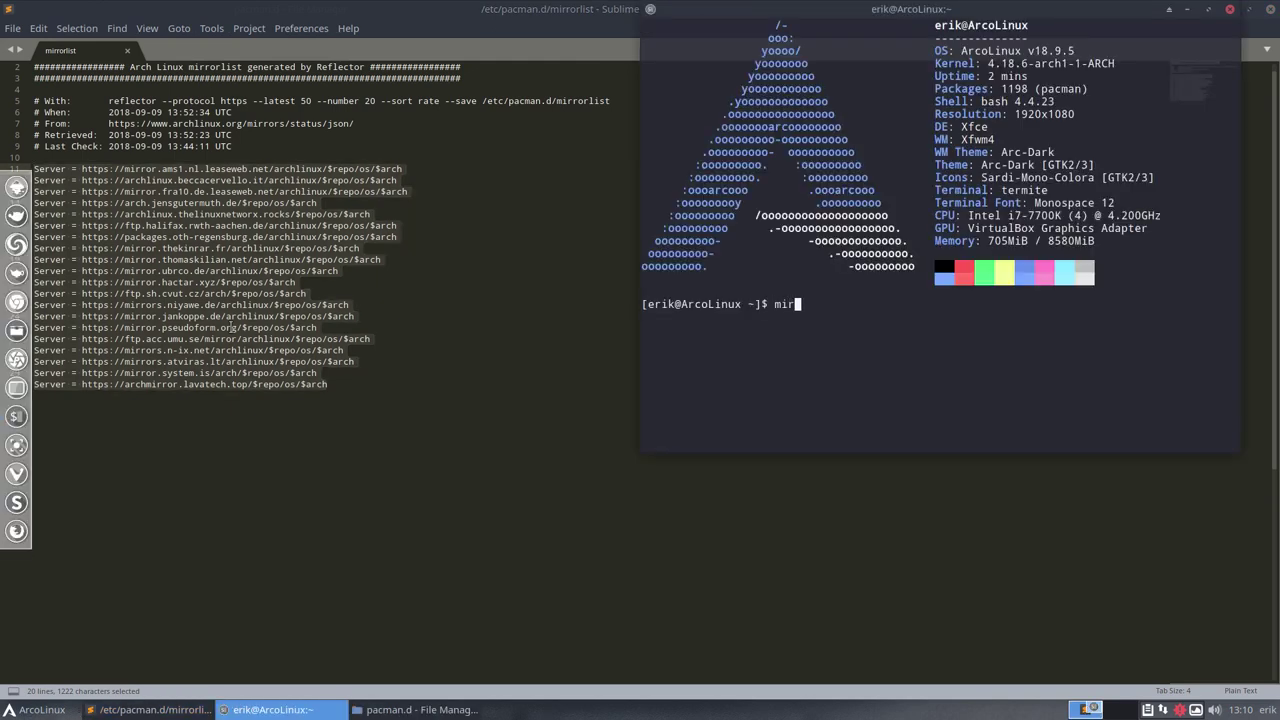
pyautogui.write('ror')
pyautogui.press('Return')
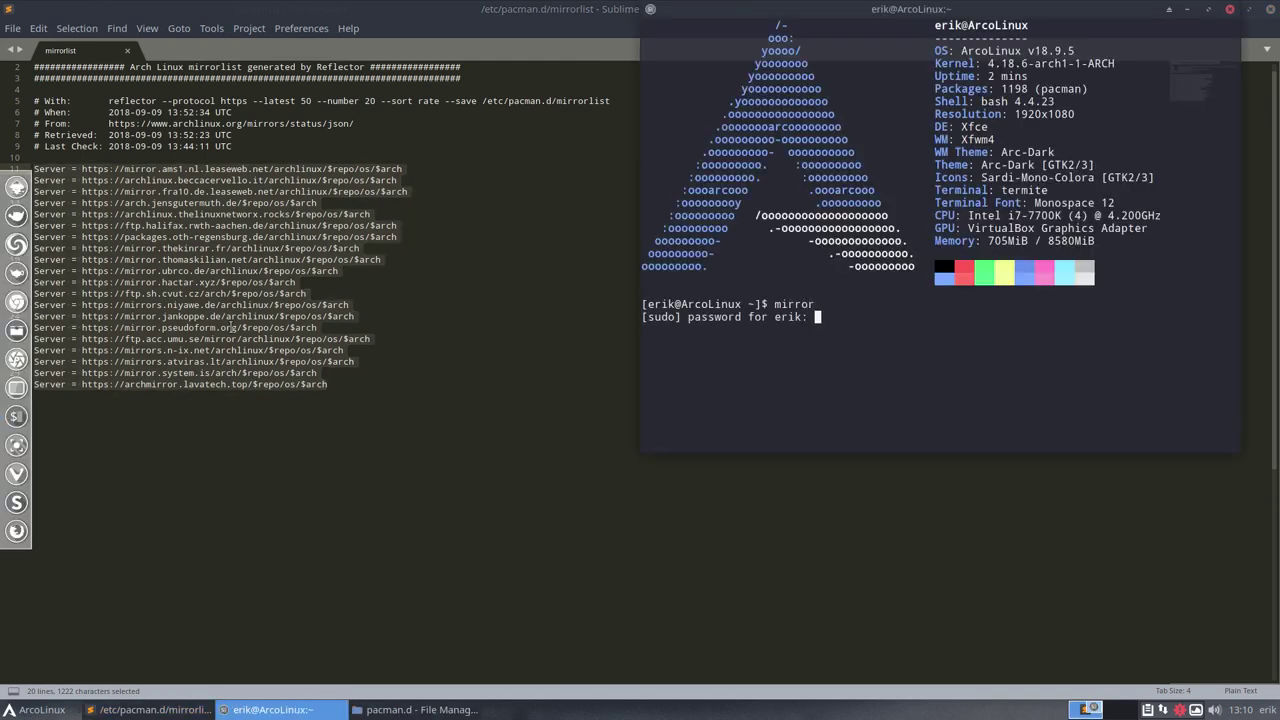
pyautogui.press('Return')
pyautogui.moveTo(129, 112); pyautogui.dragTo(172, 112)
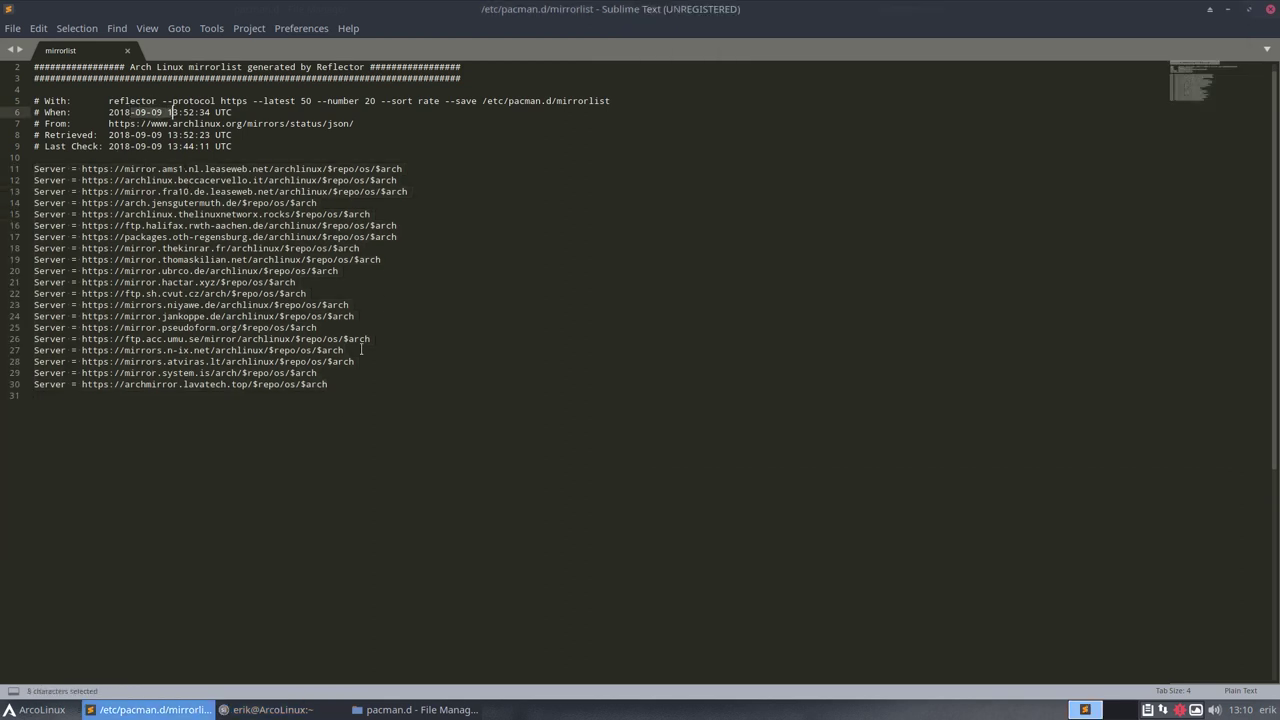
pyautogui.click(287, 710)
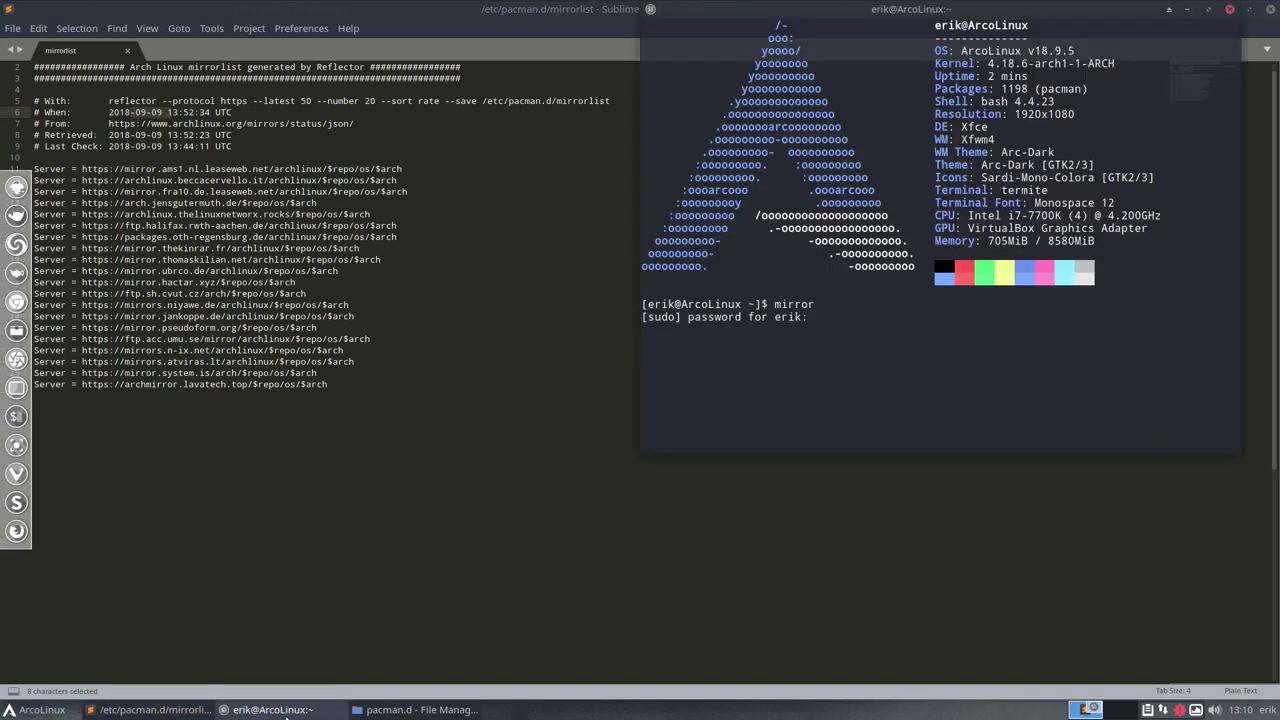
pyautogui.press('Return')
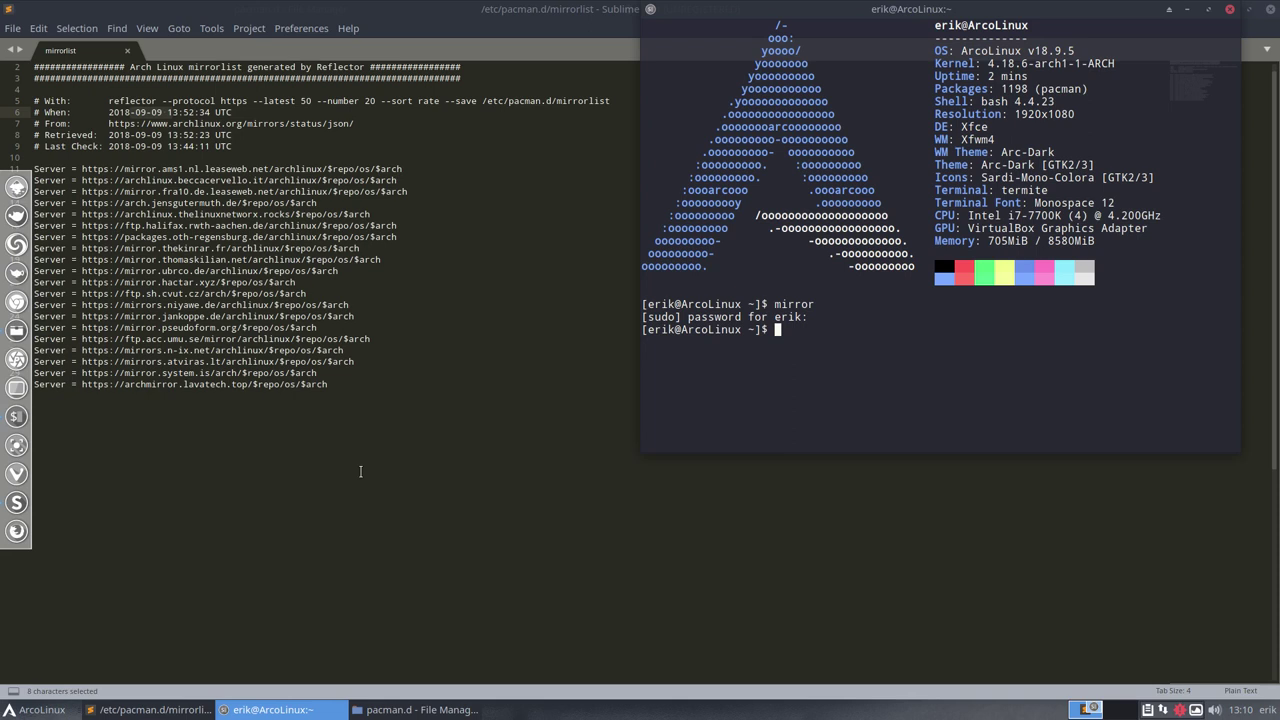
# Check the reloaded mirrorlist's new 2018-10-06 retrieval date and first server, then close Sublime Text
pyautogui.click(361, 471)
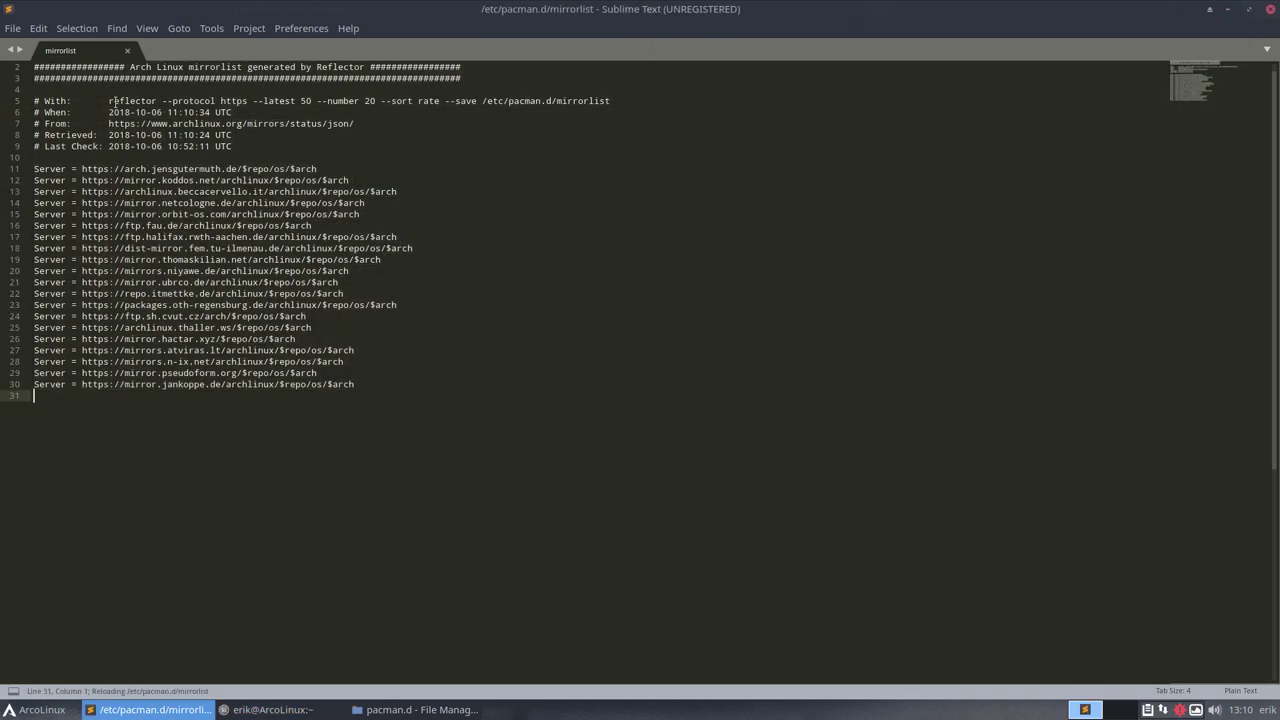
pyautogui.click(134, 134)
pyautogui.press('Right')
pyautogui.press('Right')
pyautogui.press('Right')
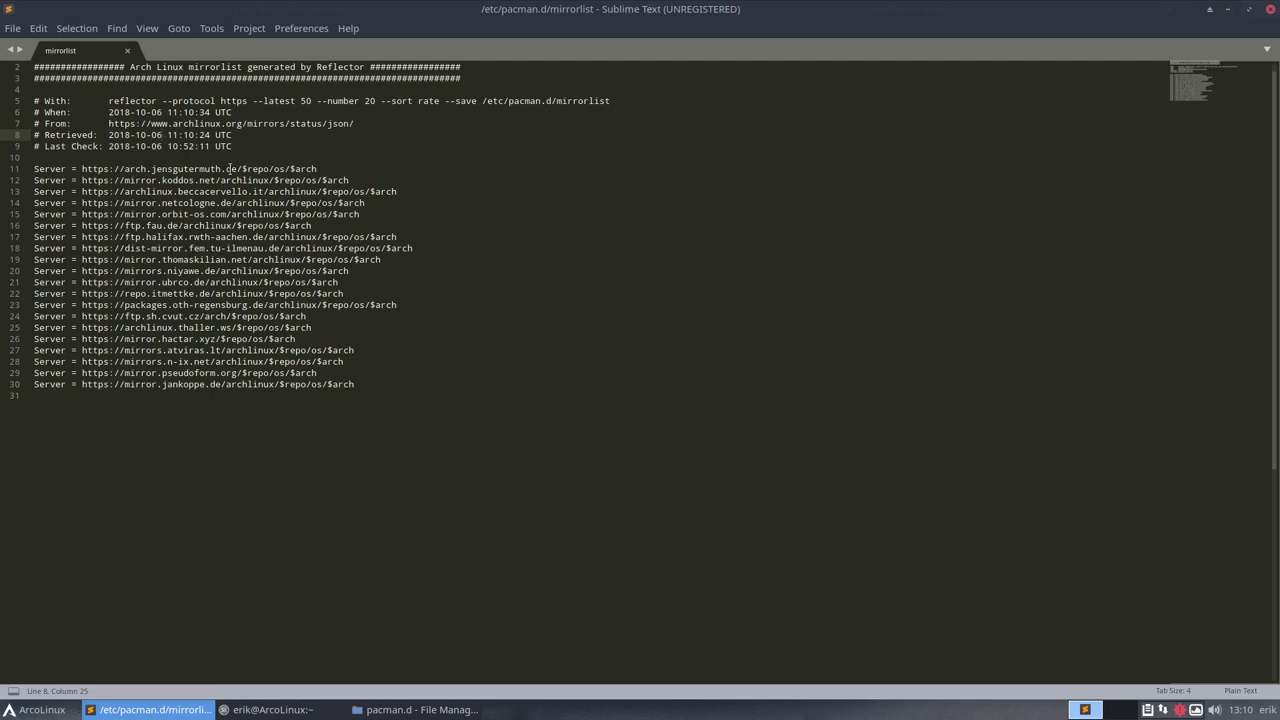
pyautogui.moveTo(235, 168); pyautogui.dragTo(113, 168)
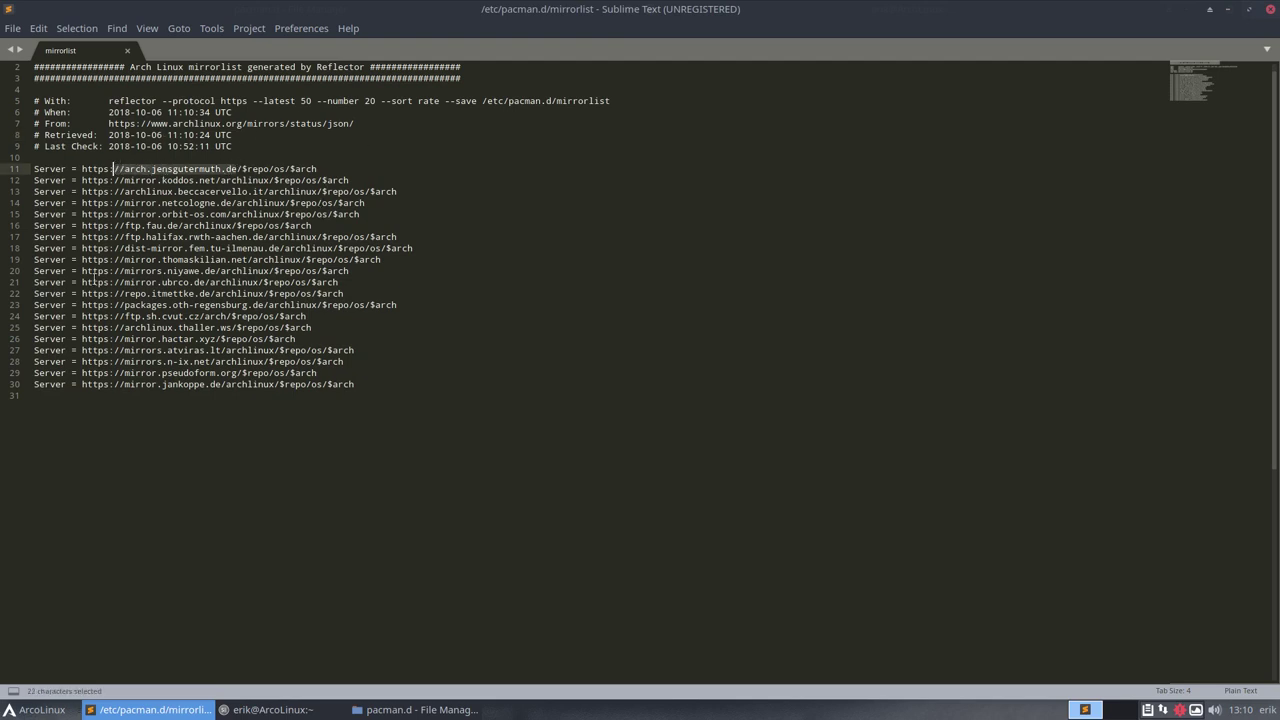
pyautogui.click(1273, 9)
pyautogui.click(475, 222)
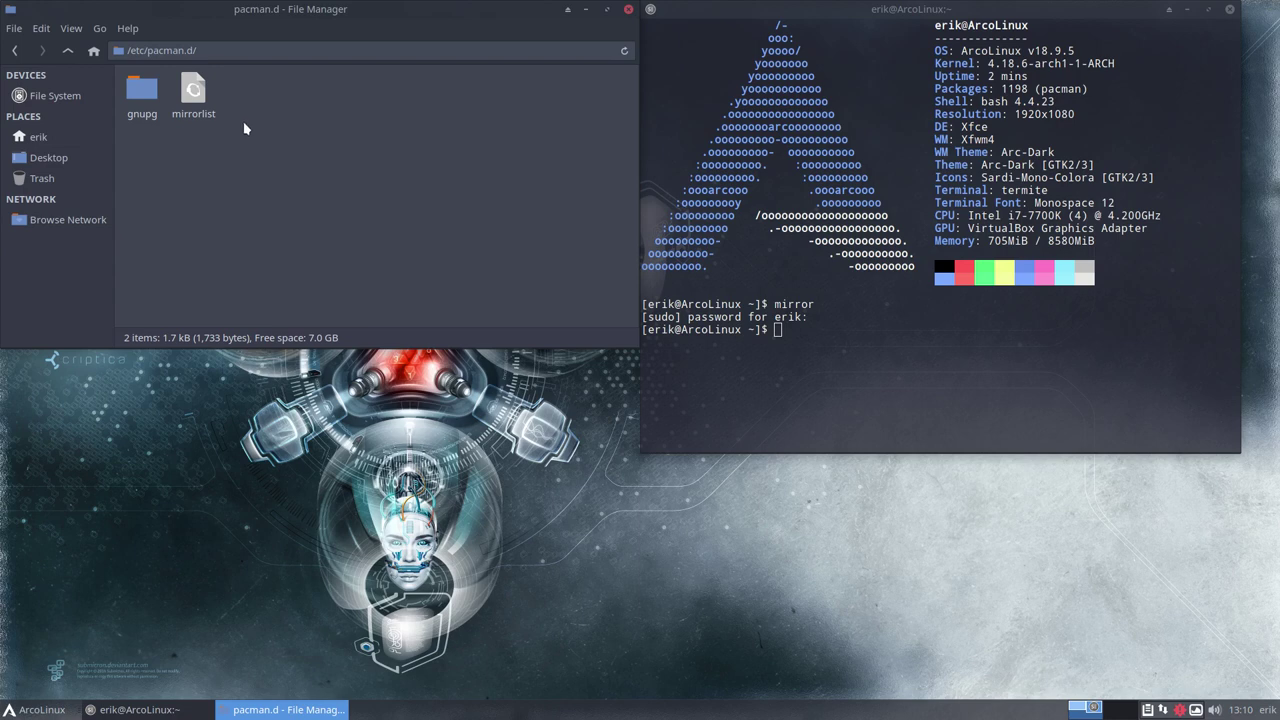
# Open a new Thunar window from the desktop menu, browse to /etc, and open pacman.conf
pyautogui.rightClick(222, 504)
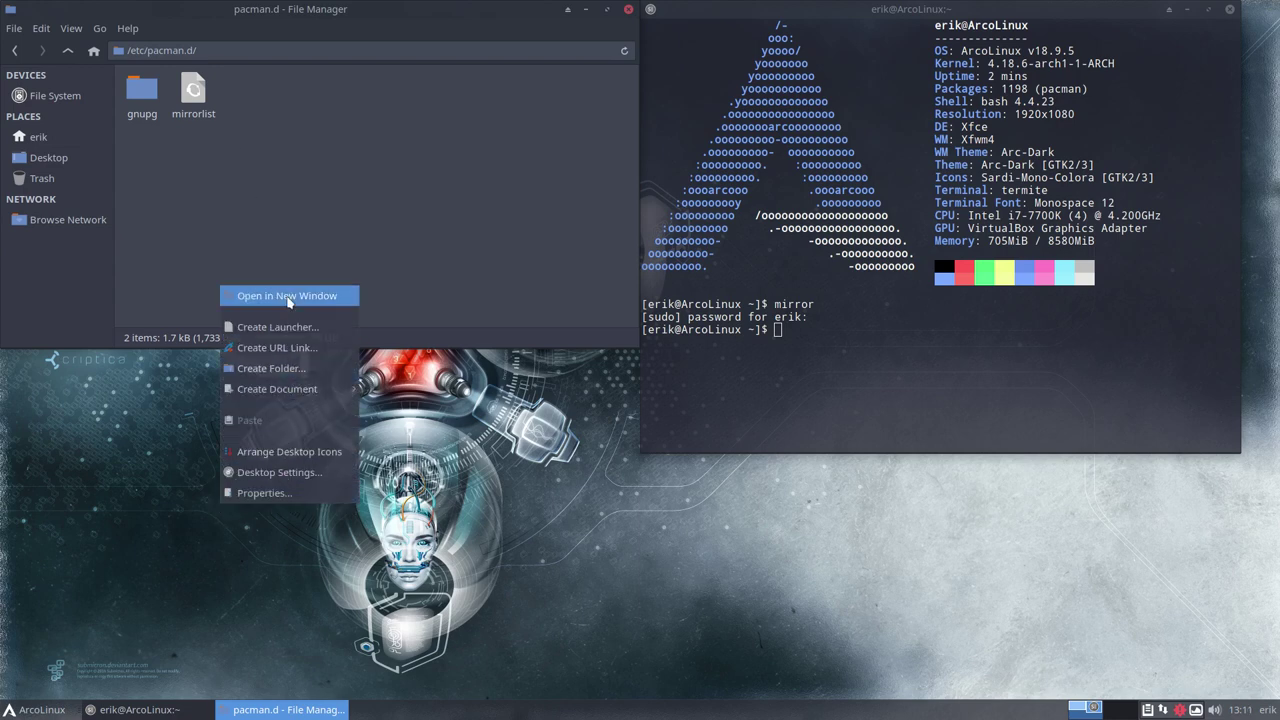
pyautogui.click(287, 296)
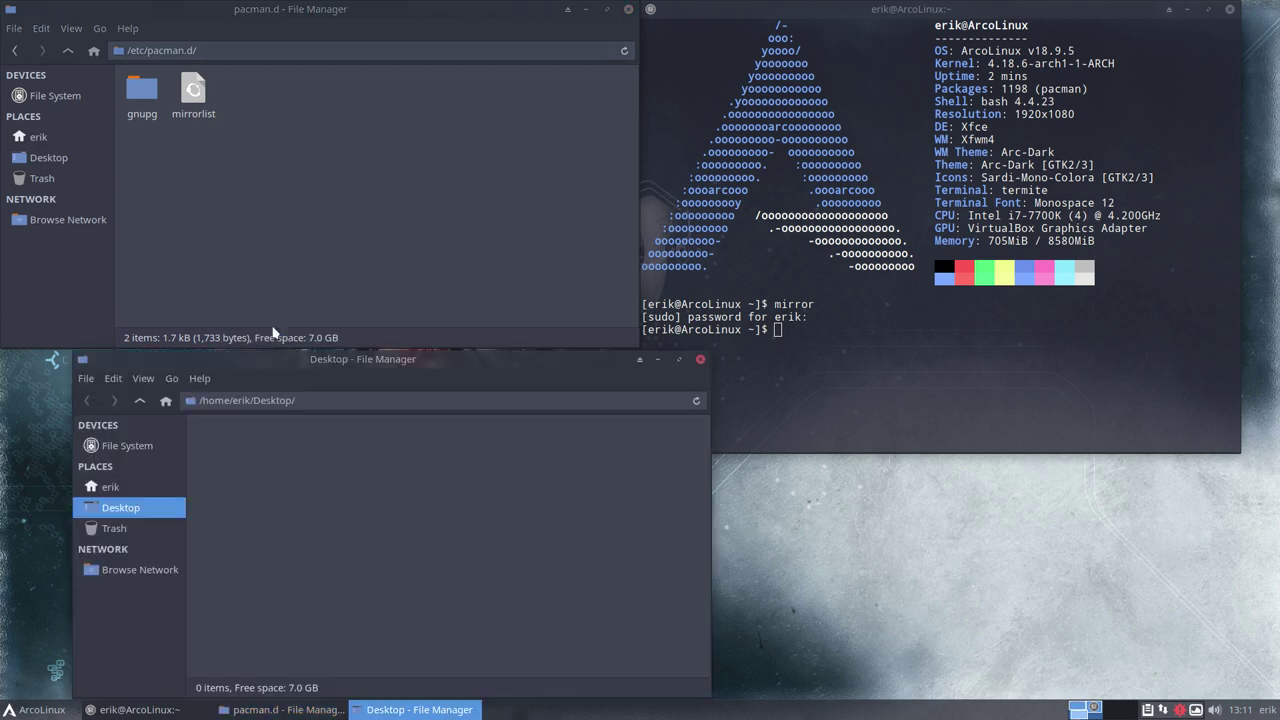
pyautogui.click(127, 448)
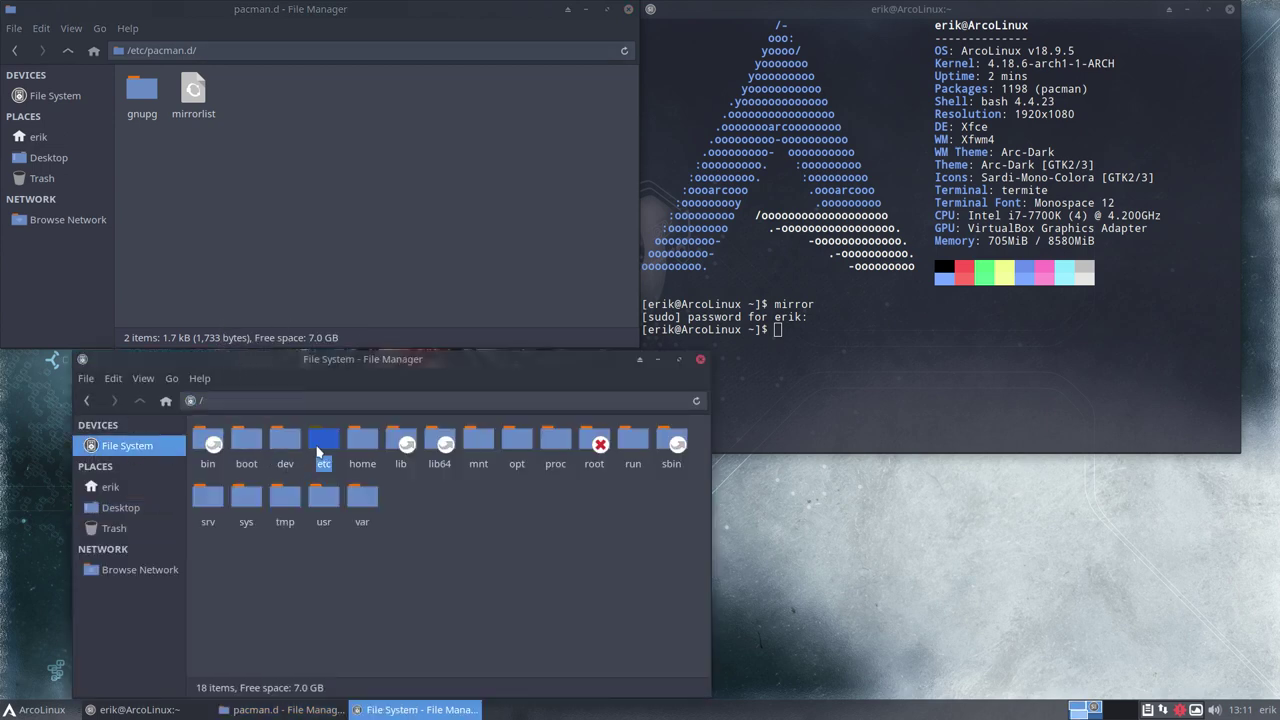
pyautogui.doubleClick(323, 440)
pyautogui.write('pcm')
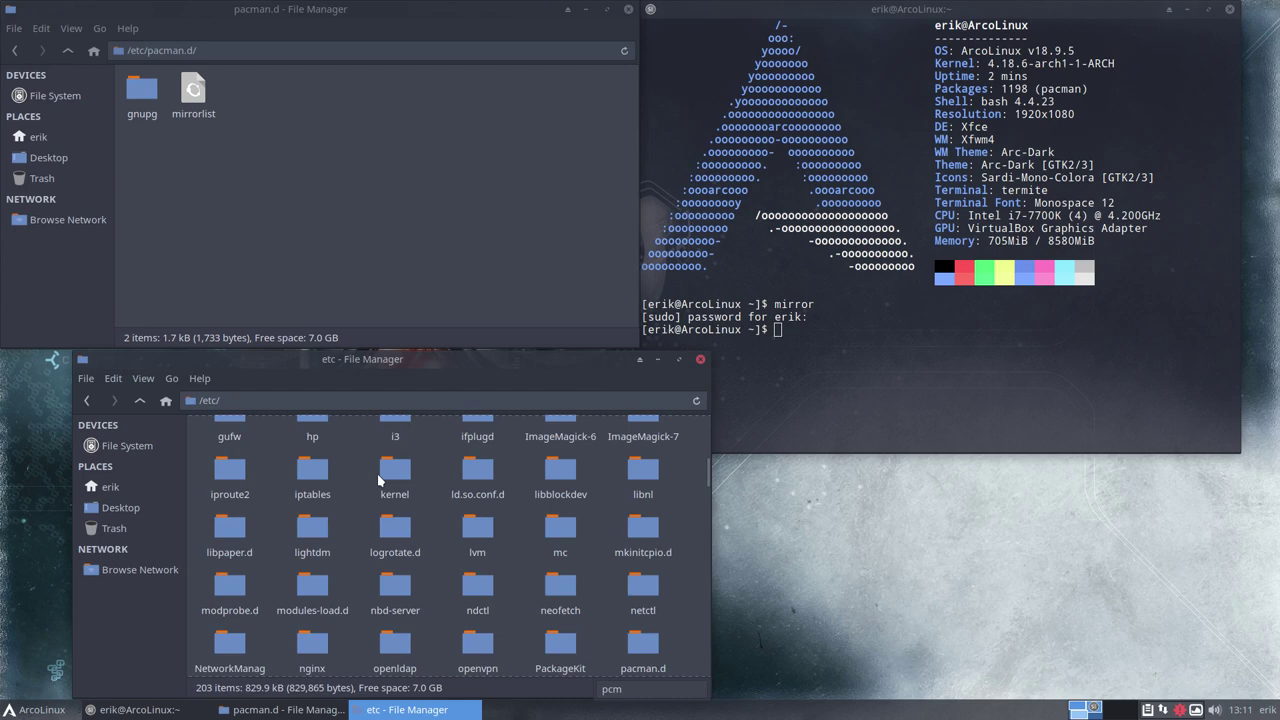
pyautogui.press('BackSpace')
pyautogui.press('BackSpace')
pyautogui.write('acman.')
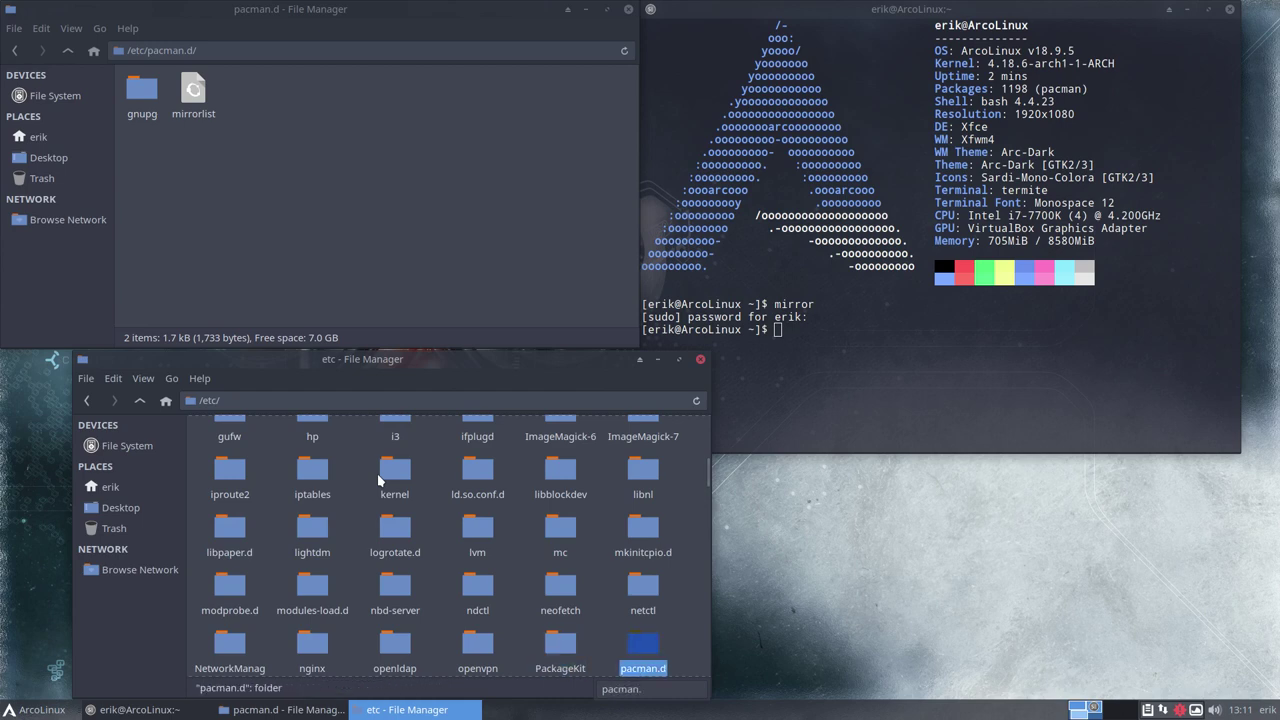
pyautogui.write('conf')
pyautogui.press('Return')
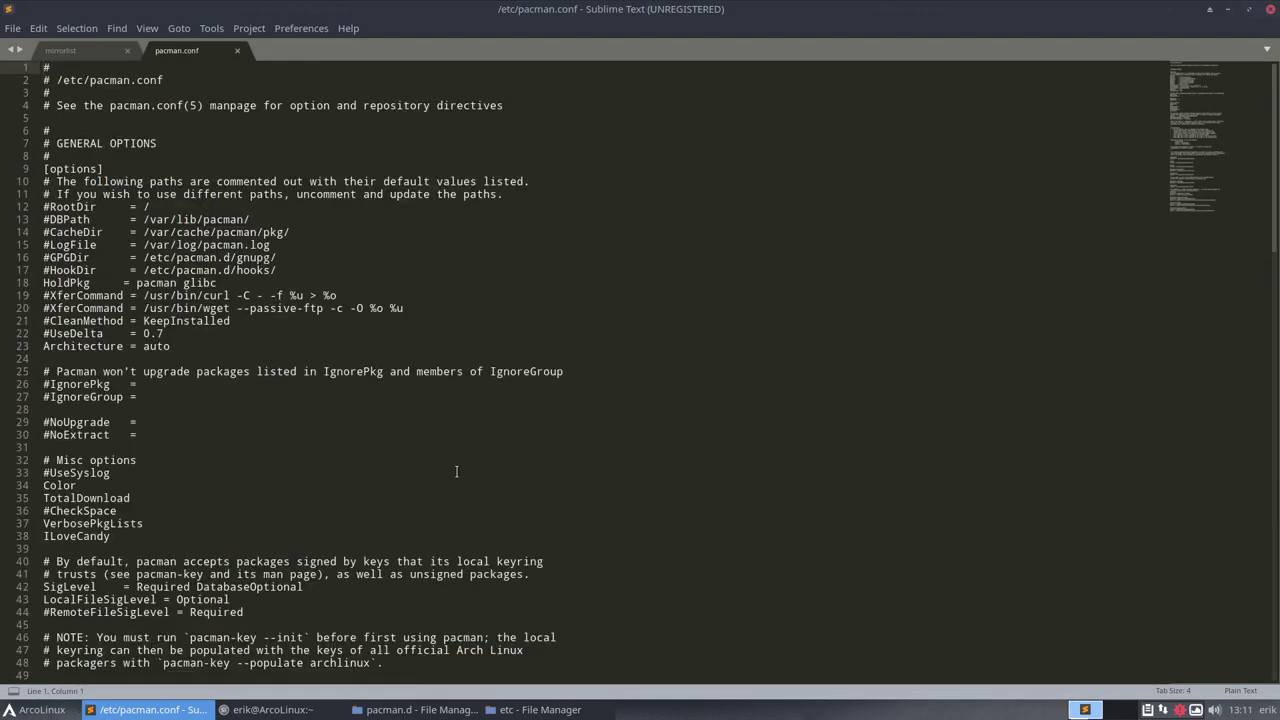
# Review pacman.conf's three ArcoLinux repo blocks and the standard repository sections on lines 73–95
pyautogui.scroll(-15, 456, 471)
pyautogui.scroll(-15, 456, 471)
pyautogui.scroll(8, 453, 464)
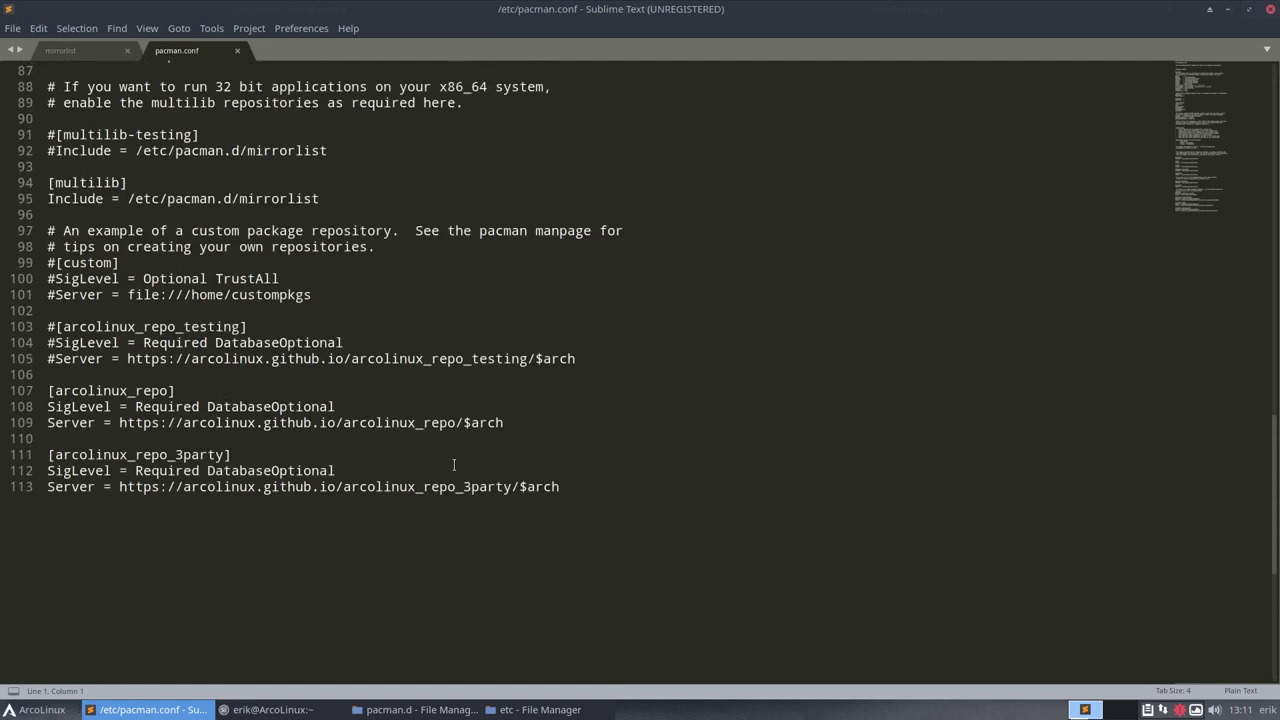
pyautogui.scroll(2, 453, 464)
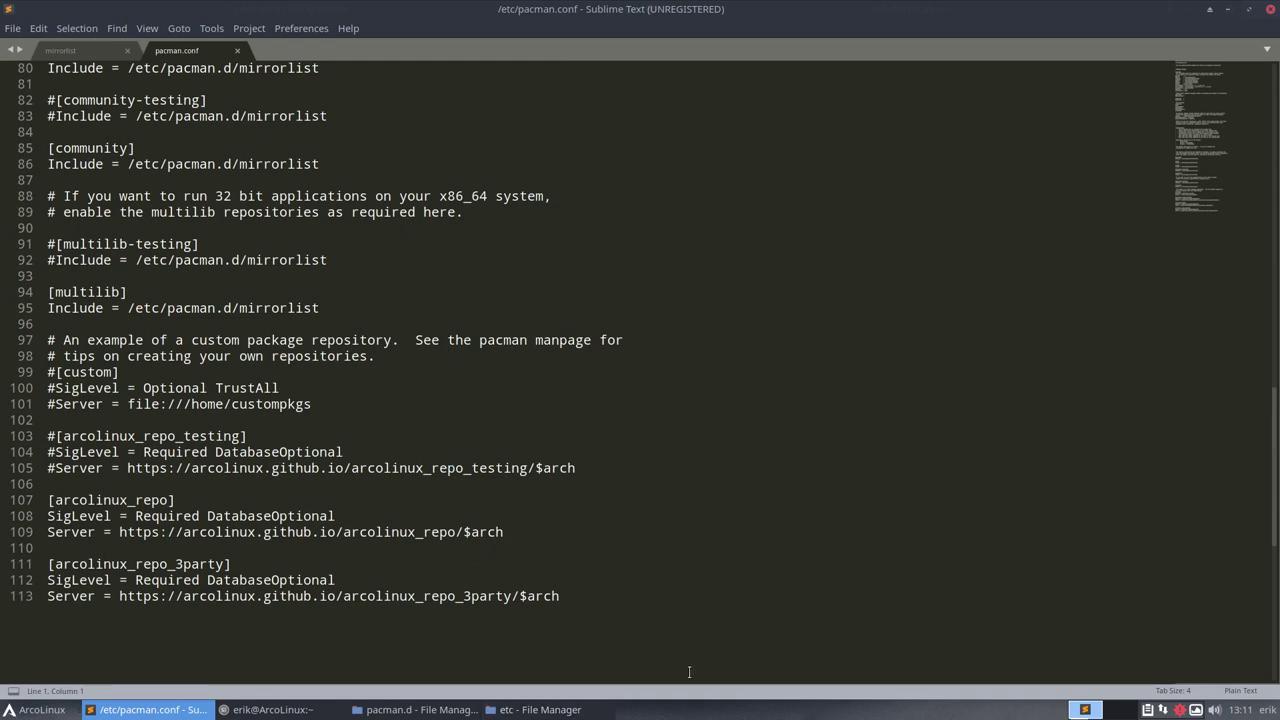
pyautogui.moveTo(607, 601); pyautogui.dragTo(46, 436)
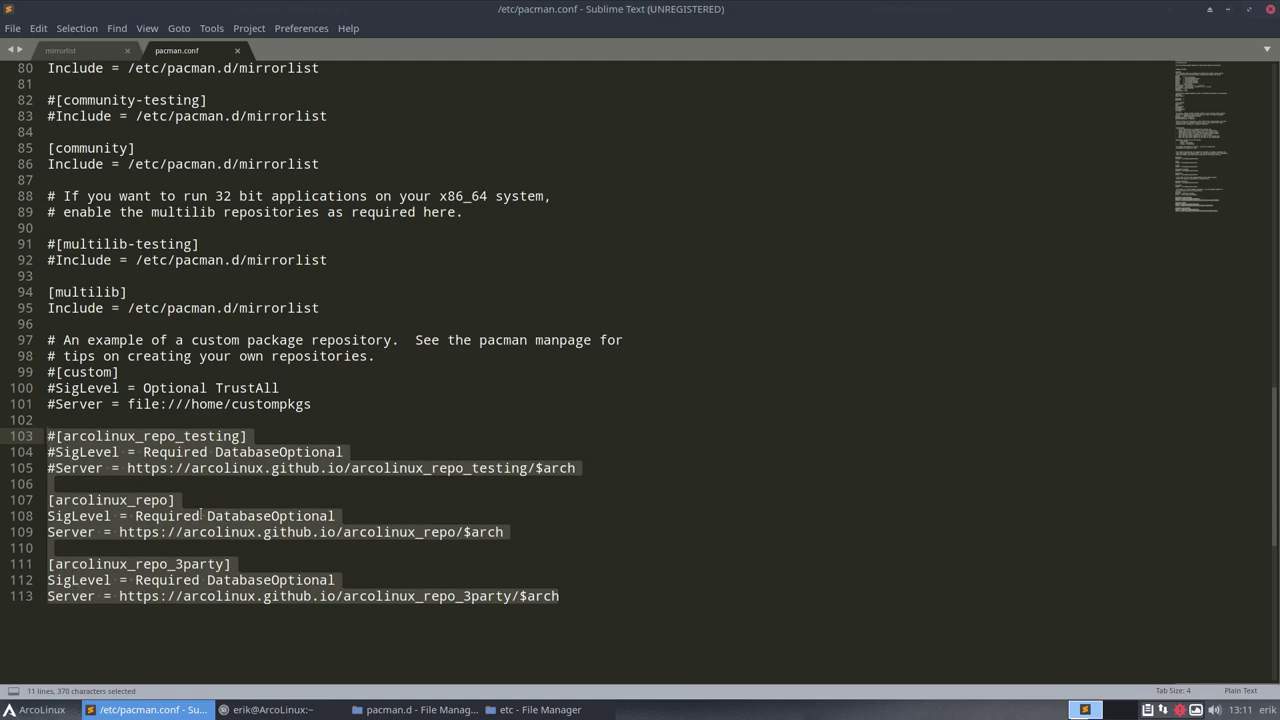
pyautogui.scroll(1, 201, 514)
pyautogui.scroll(4, 235, 507)
pyautogui.moveTo(328, 548); pyautogui.dragTo(40, 198)
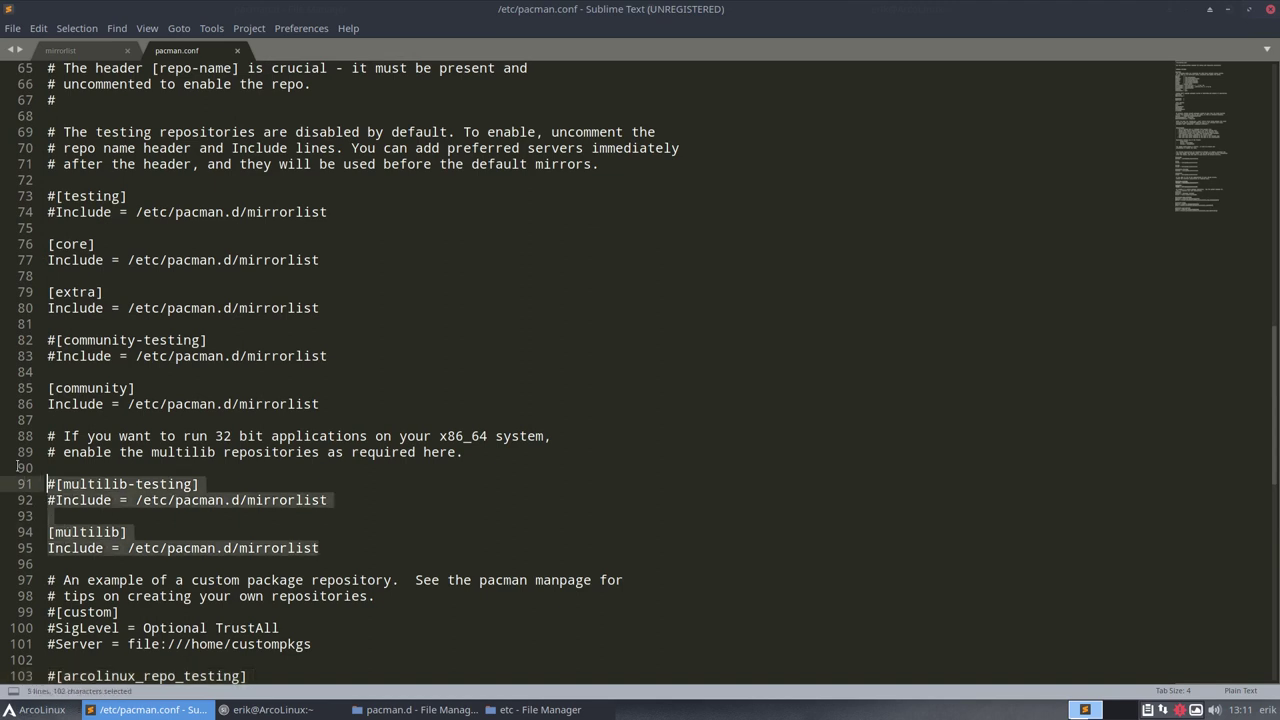
pyautogui.click(79, 197)
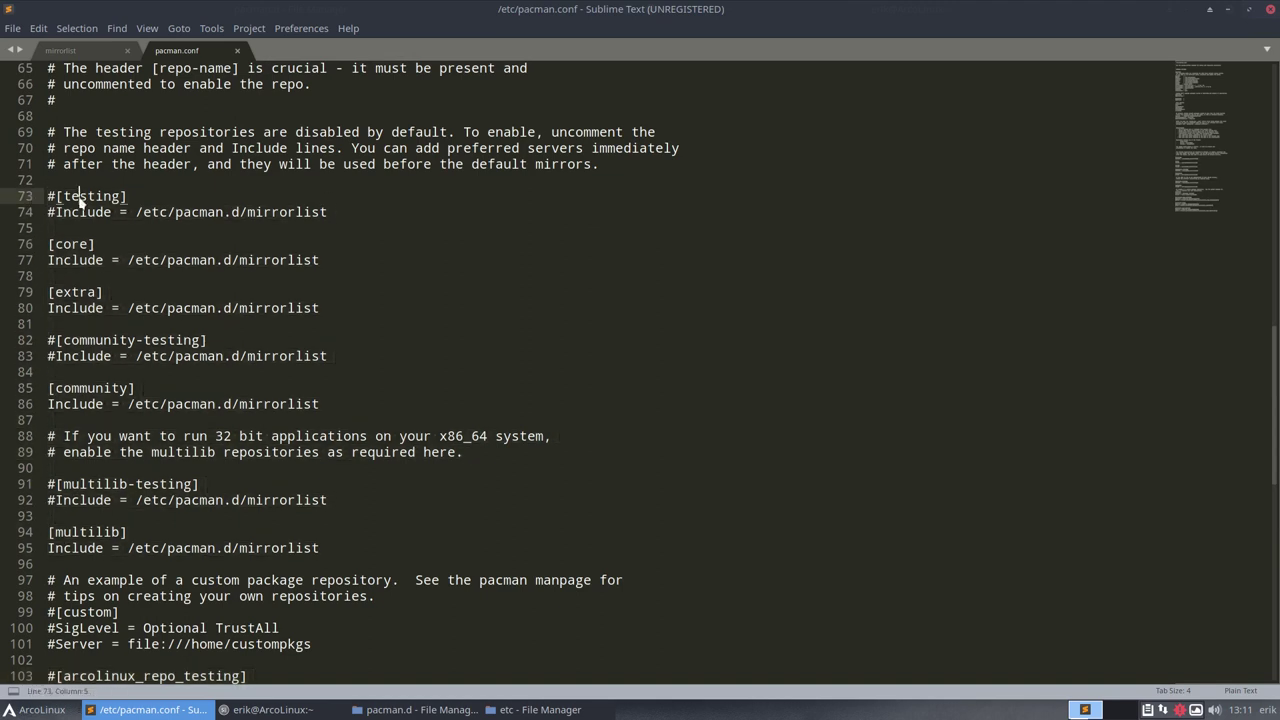
pyautogui.click(103, 355)
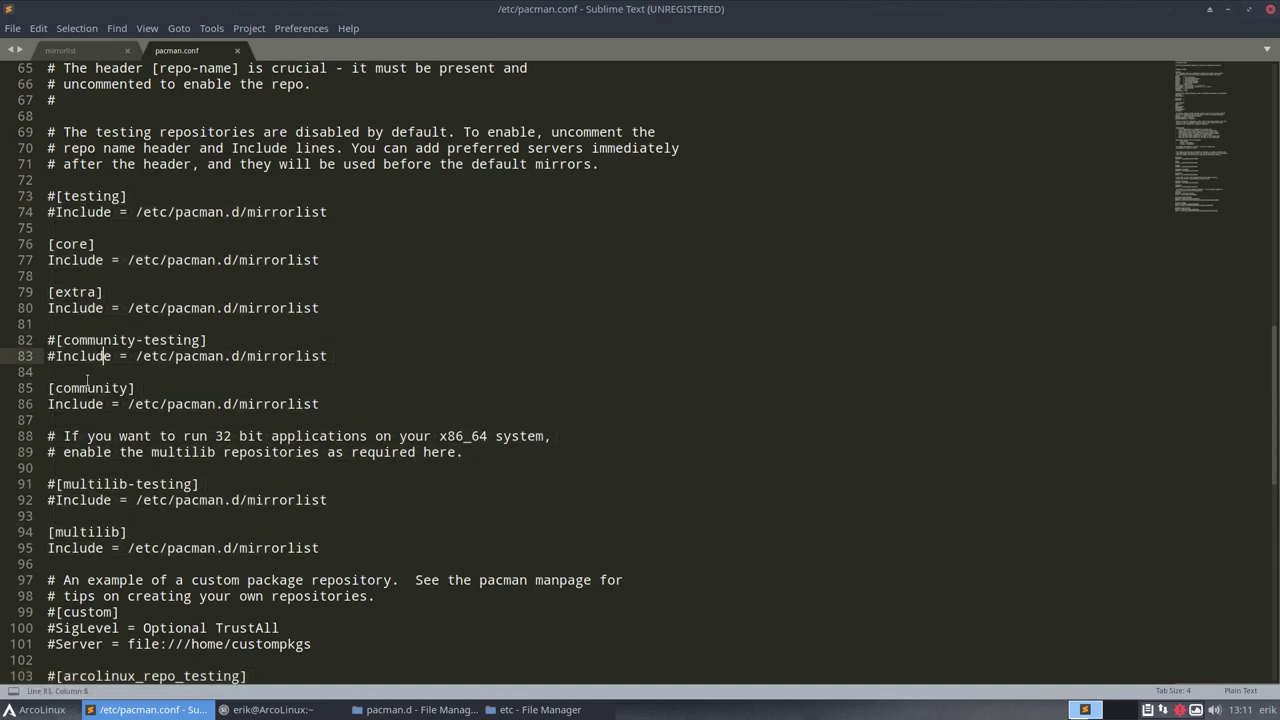
# Go to the end of pacman.conf, minimize Sublime Text, and bring the pacman.d window forward
pyautogui.scroll(-1, 93, 516)
pyautogui.scroll(-6, 93, 516)
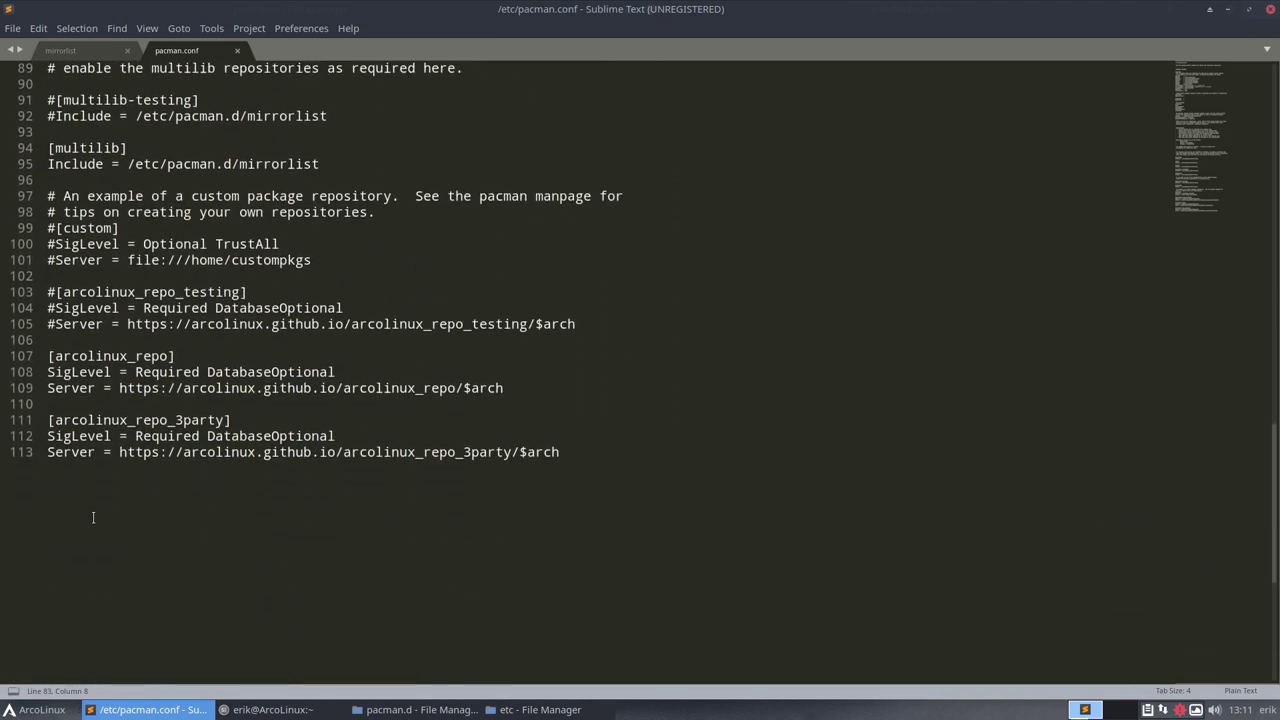
pyautogui.click(210, 470)
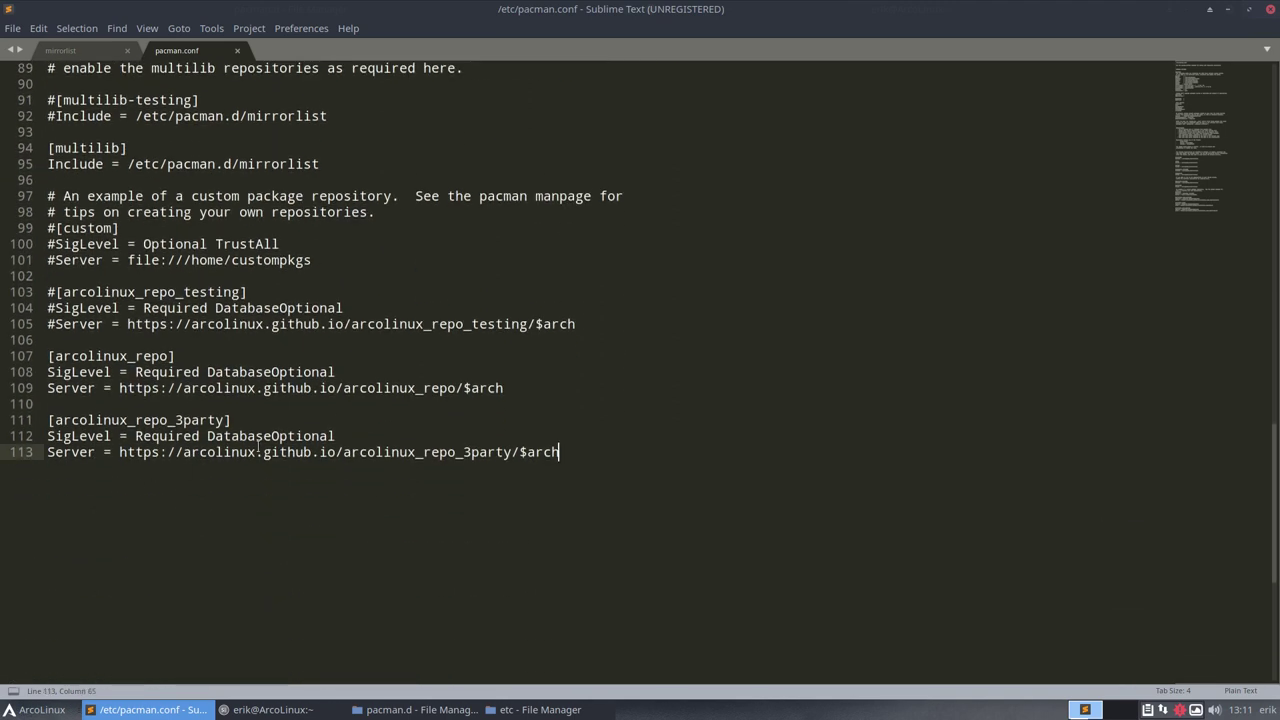
pyautogui.click(1229, 12)
pyautogui.click(204, 180)
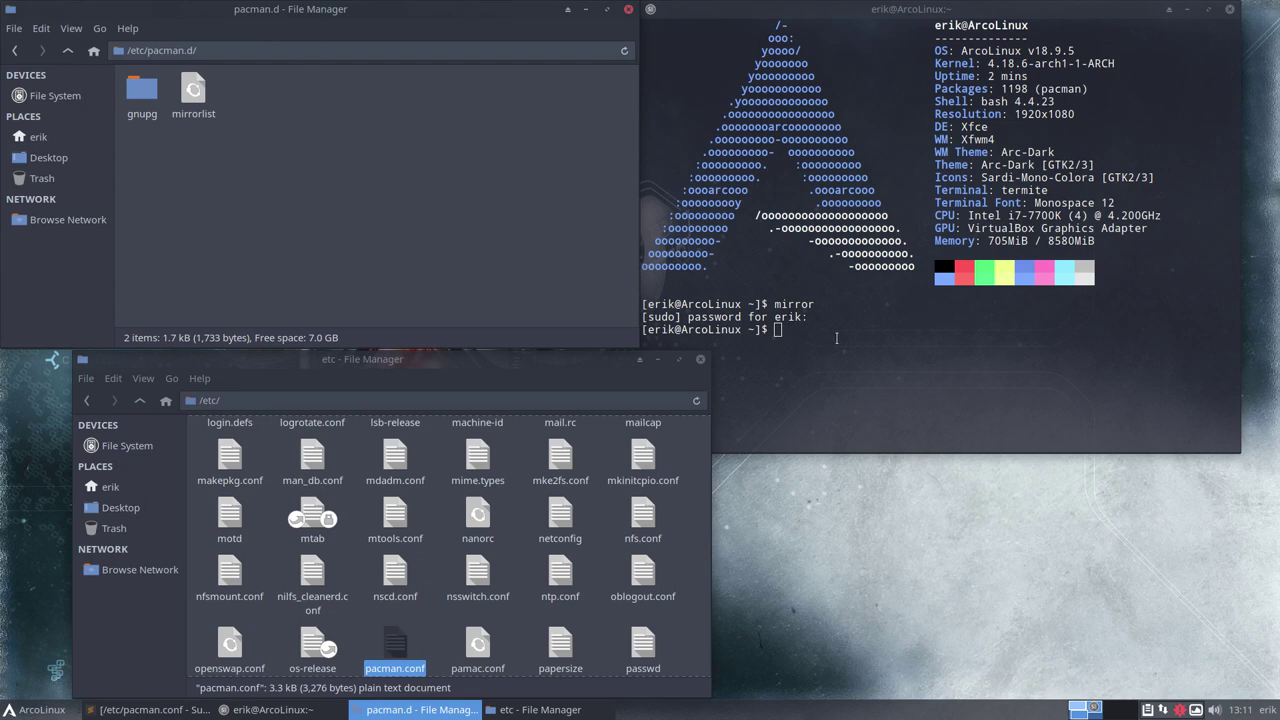
# Install arcolinux-mirrorlist-git via sudo pacman -S, confirm with y, and locate arcolinux-mirrorlist in pacman.d
pyautogui.click(837, 338)
pyautogui.write('sudo')
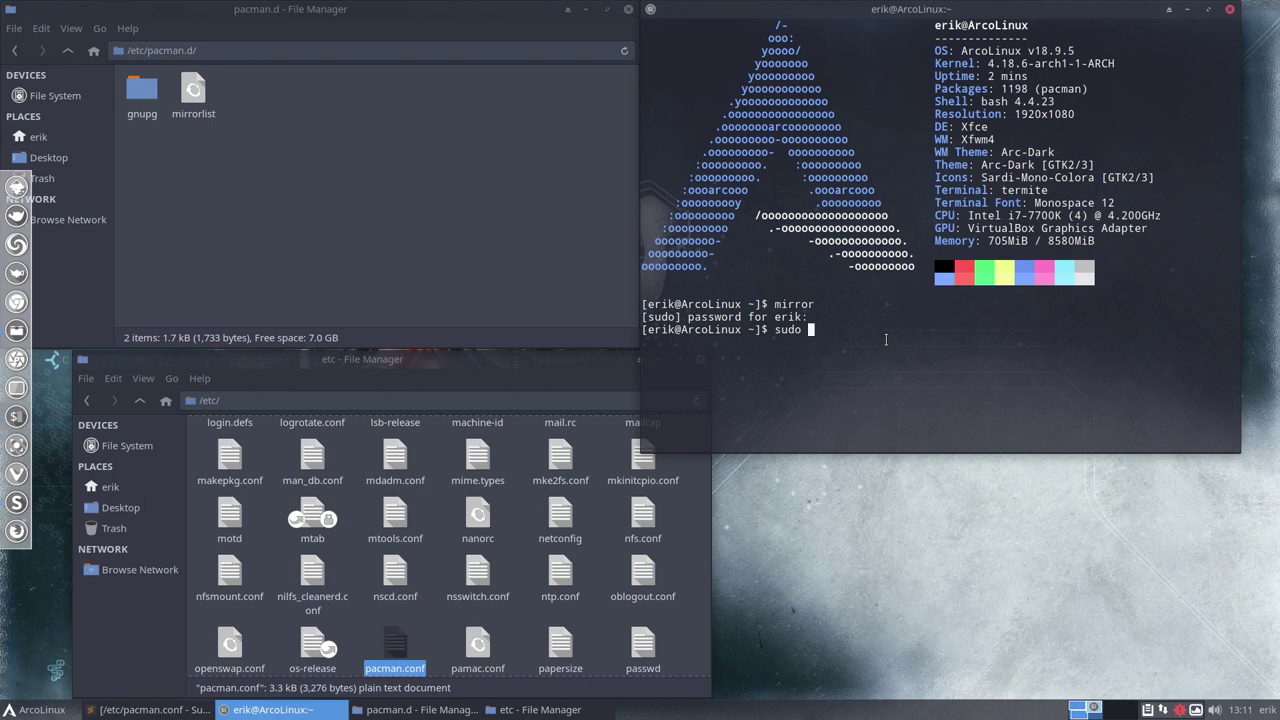
pyautogui.write('pacman ')
pyautogui.write('-S arcolin')
pyautogui.write('ux-m')
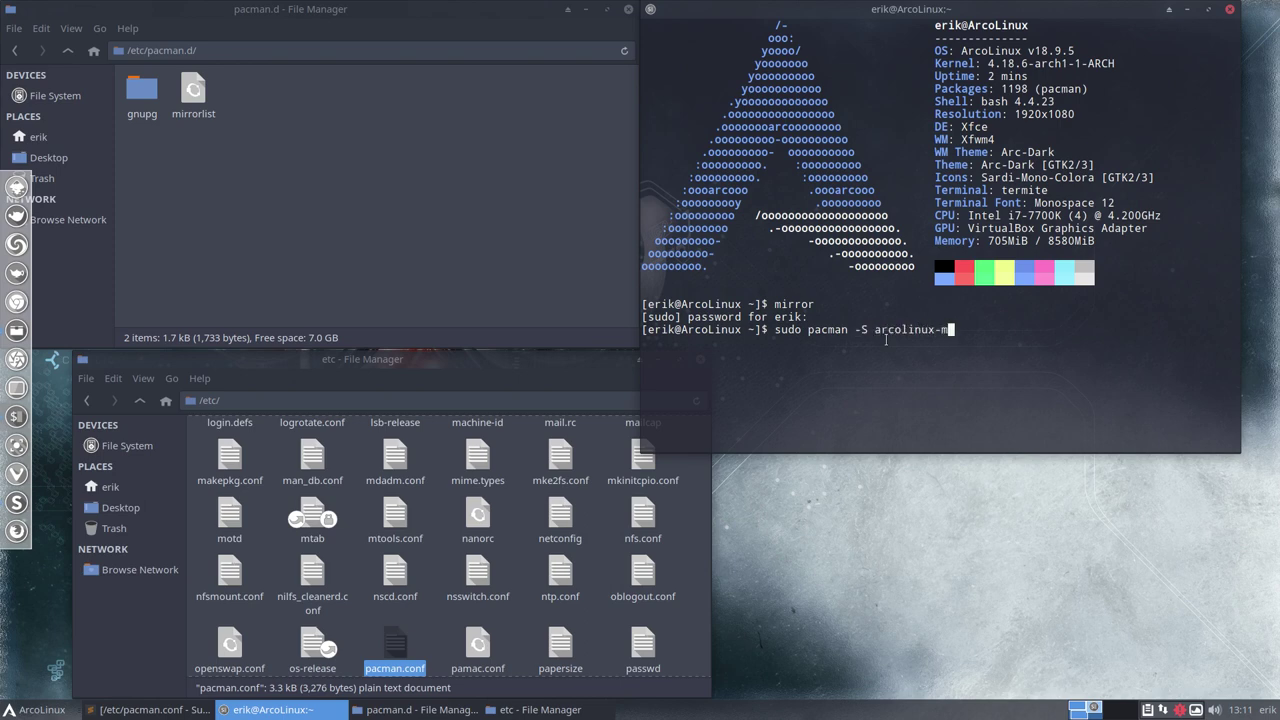
pyautogui.write('irr')
pyautogui.press('Tab')
pyautogui.click(216, 106)
pyautogui.click(1051, 345)
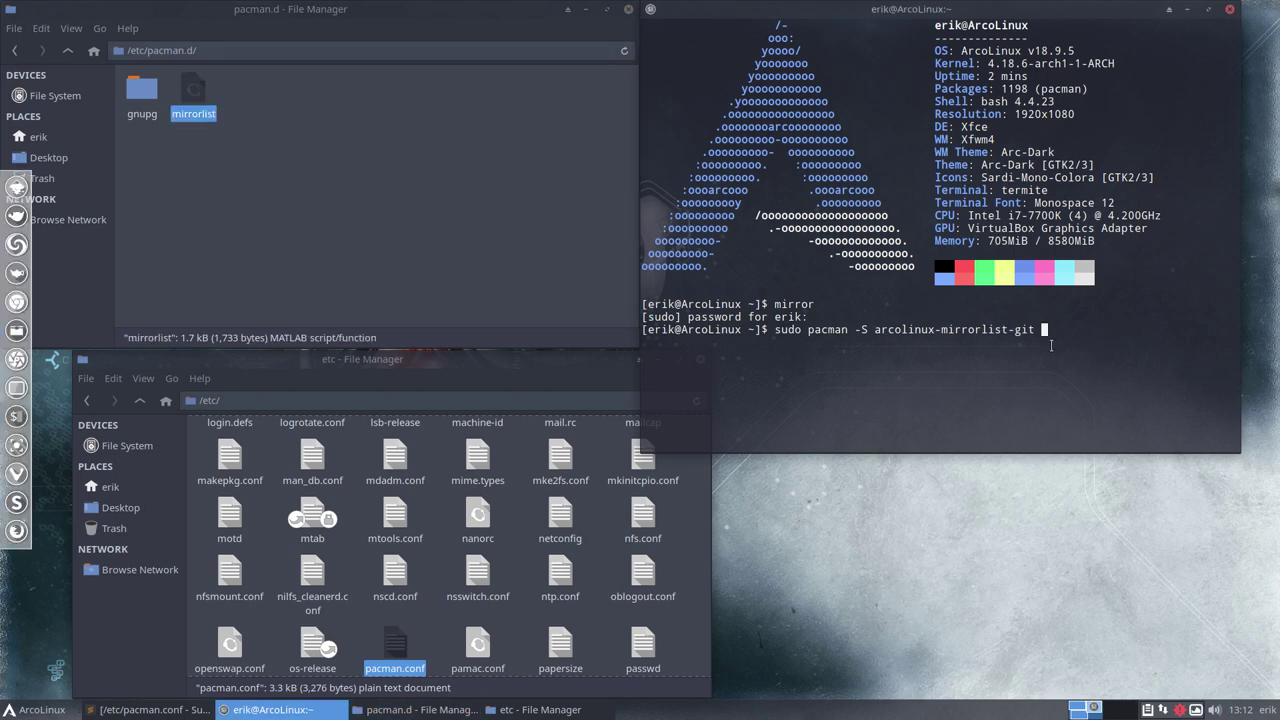
pyautogui.press('Return')
pyautogui.write('y')
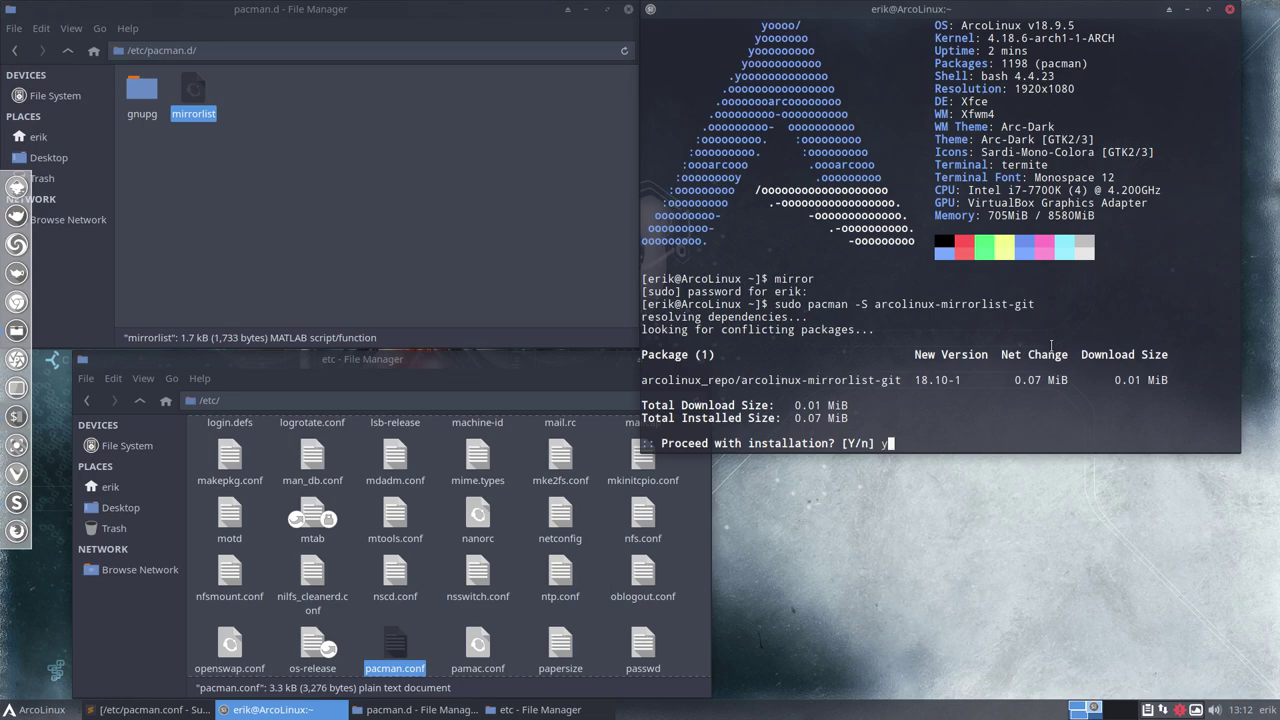
pyautogui.press('Return')
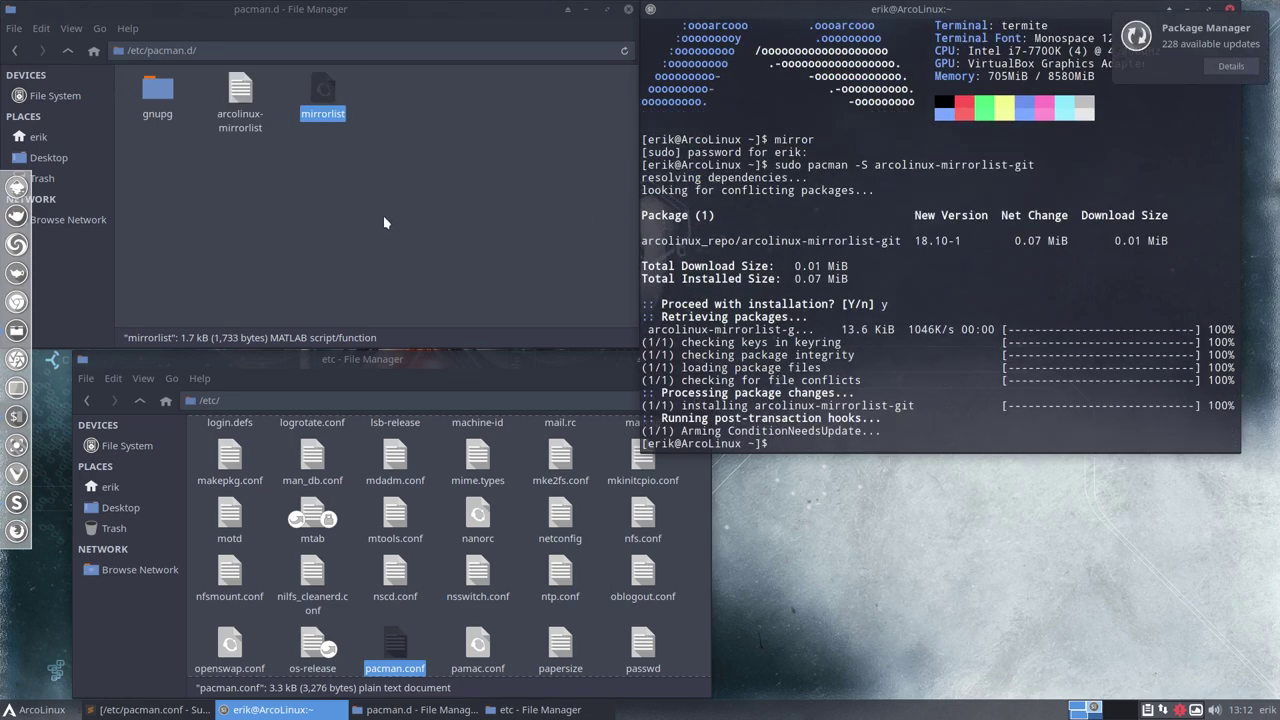
pyautogui.click(383, 215)
pyautogui.click(234, 97)
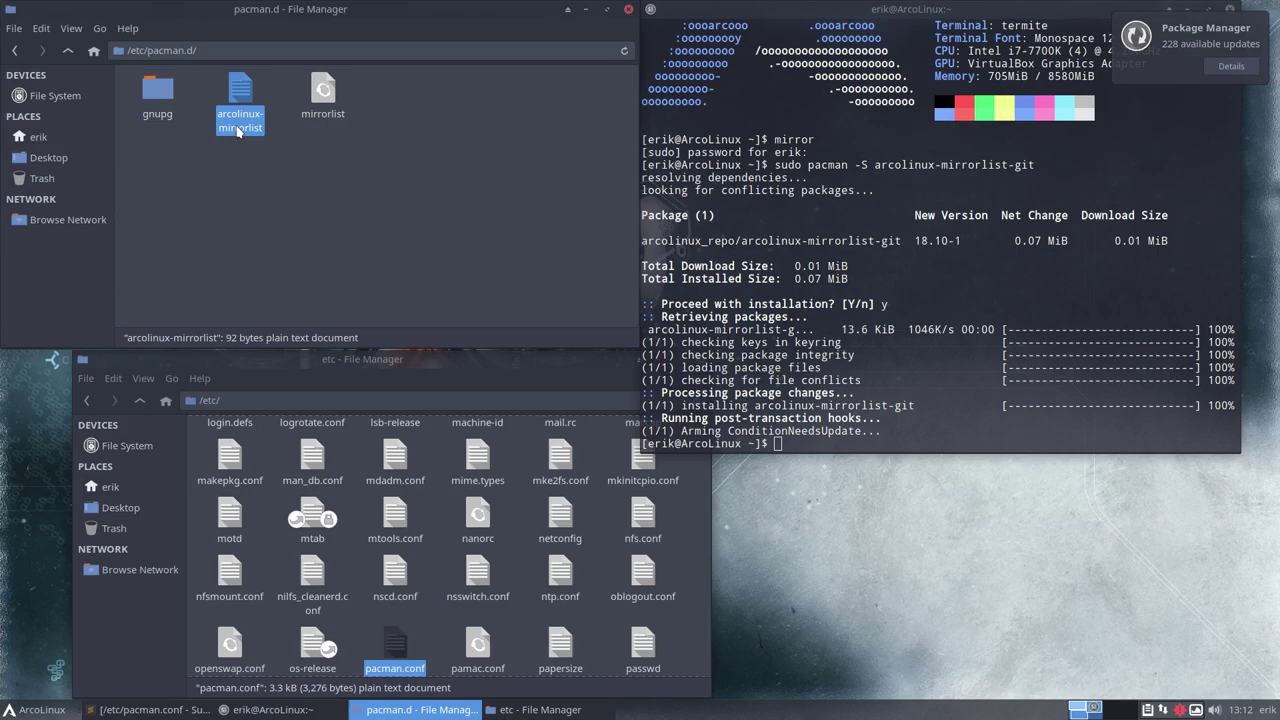
# Open arcolinux-mirrorlist, examine its two Server lines, then close it to return to pacman.conf
pyautogui.doubleClick(240, 95)
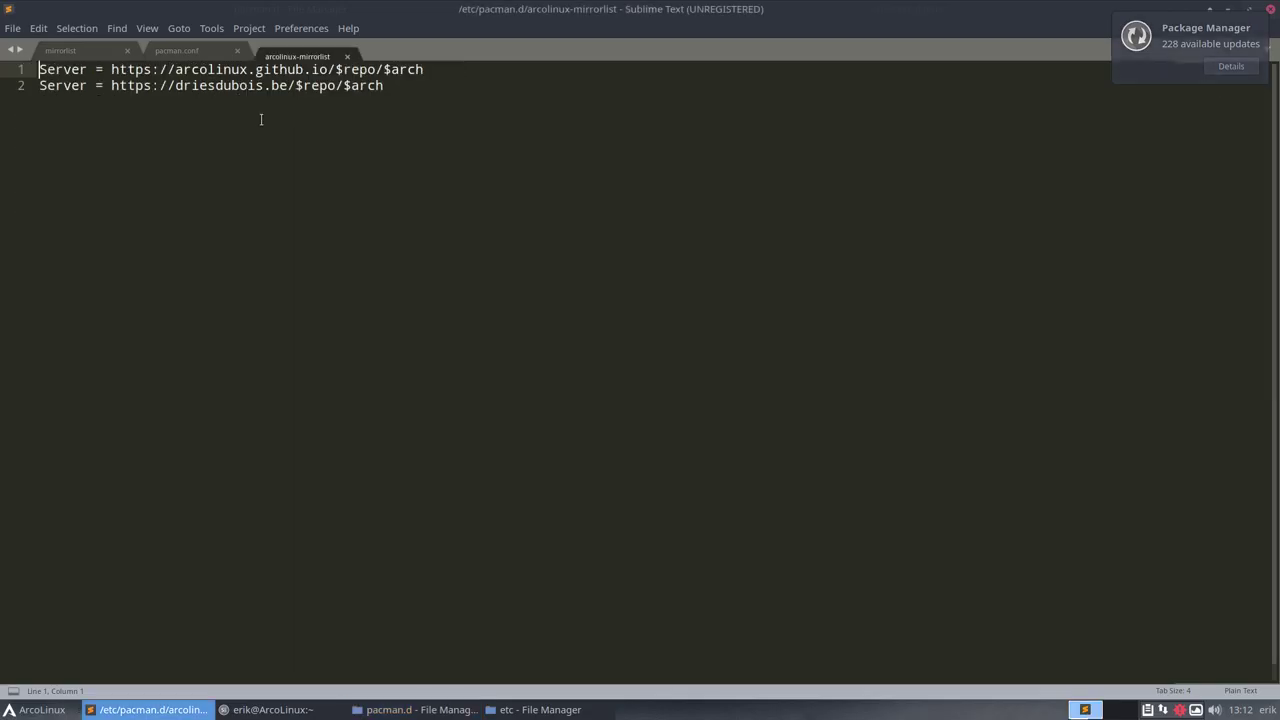
pyautogui.moveTo(430, 69); pyautogui.dragTo(22, 66)
pyautogui.click(396, 85)
pyautogui.moveTo(396, 85); pyautogui.dragTo(38, 90)
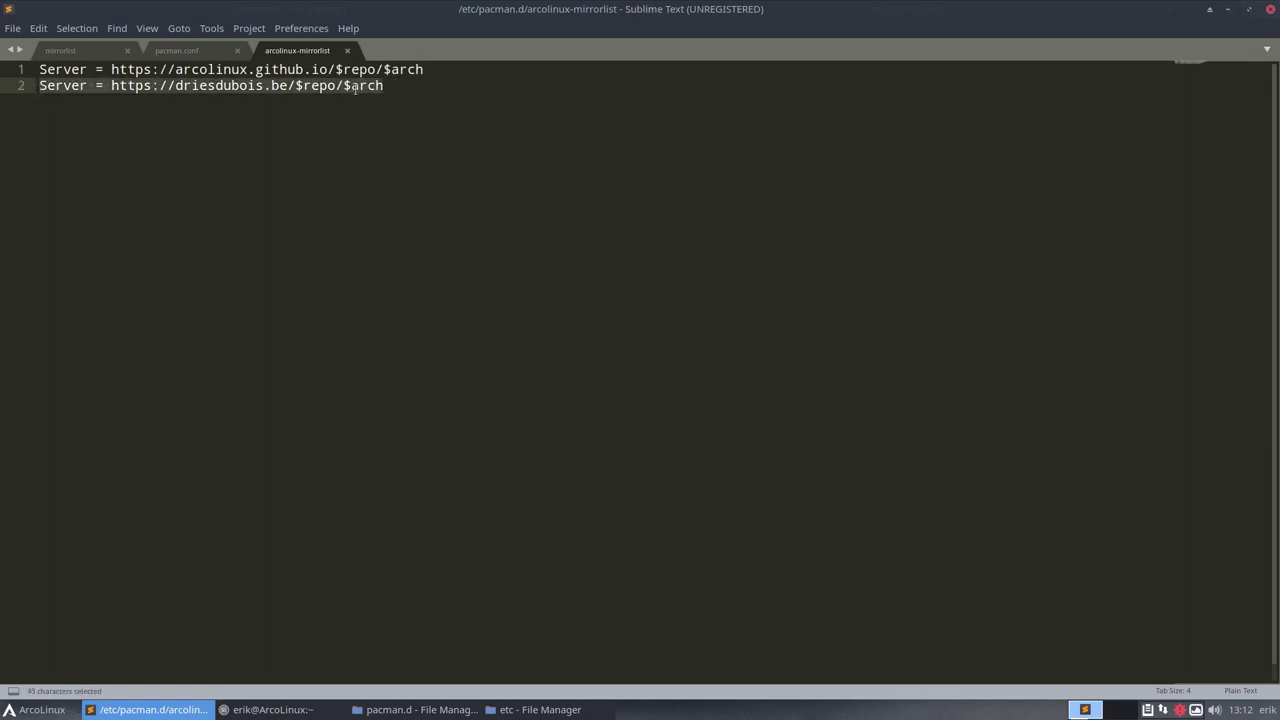
pyautogui.click(396, 85)
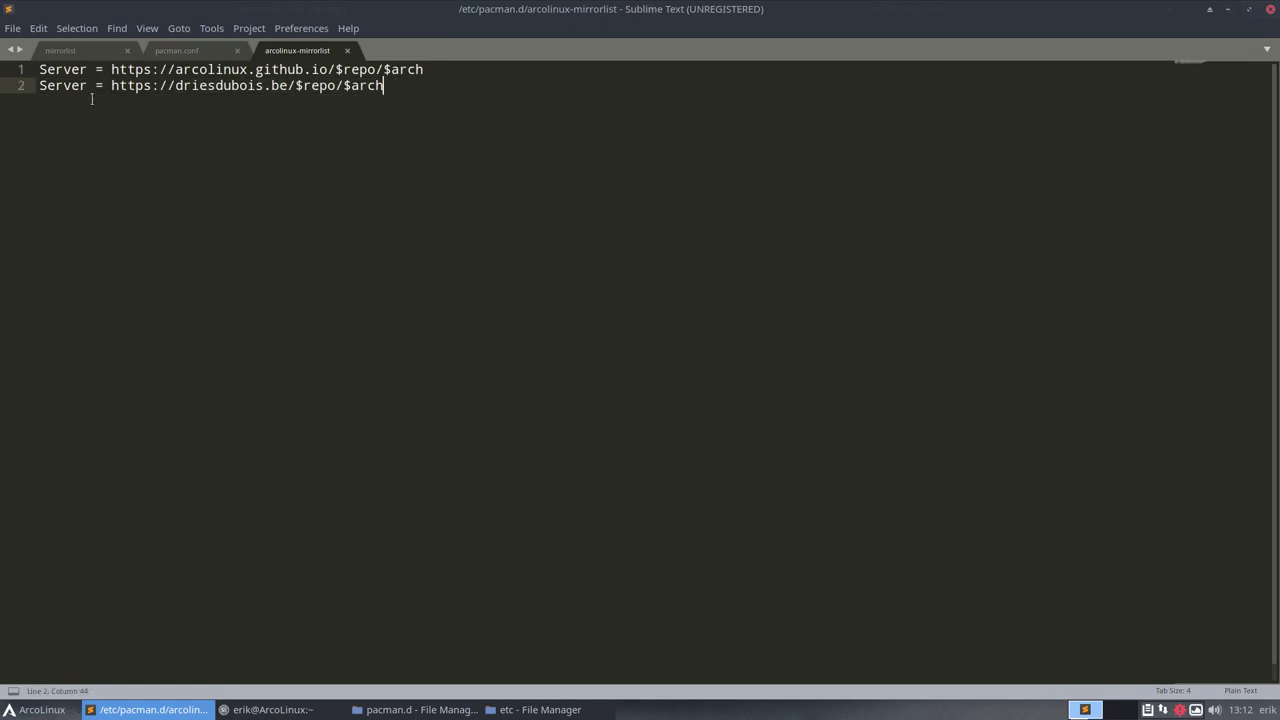
pyautogui.hotkey('ctrl', 'pageup')
pyautogui.click(347, 51)
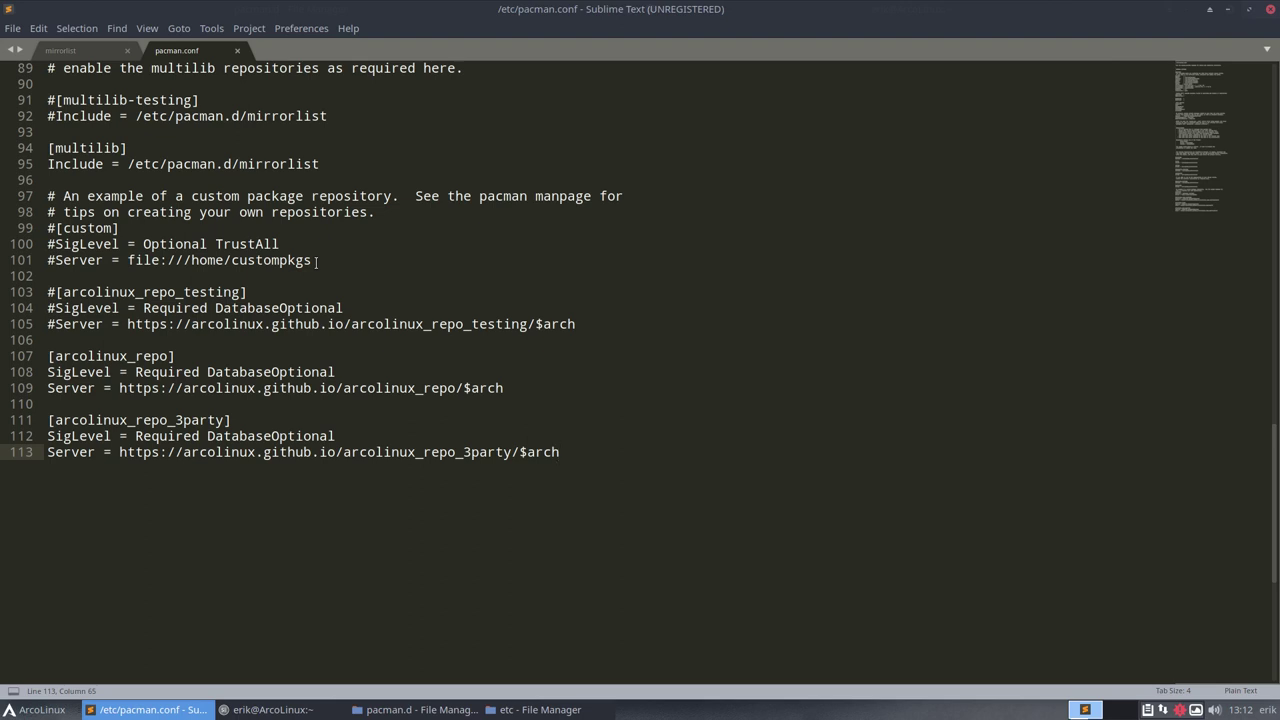
# Copy the community Include line and paste it over the arcolinux_repo_testing Server line
pyautogui.scroll(2, 316, 261)
pyautogui.scroll(2, 318, 261)
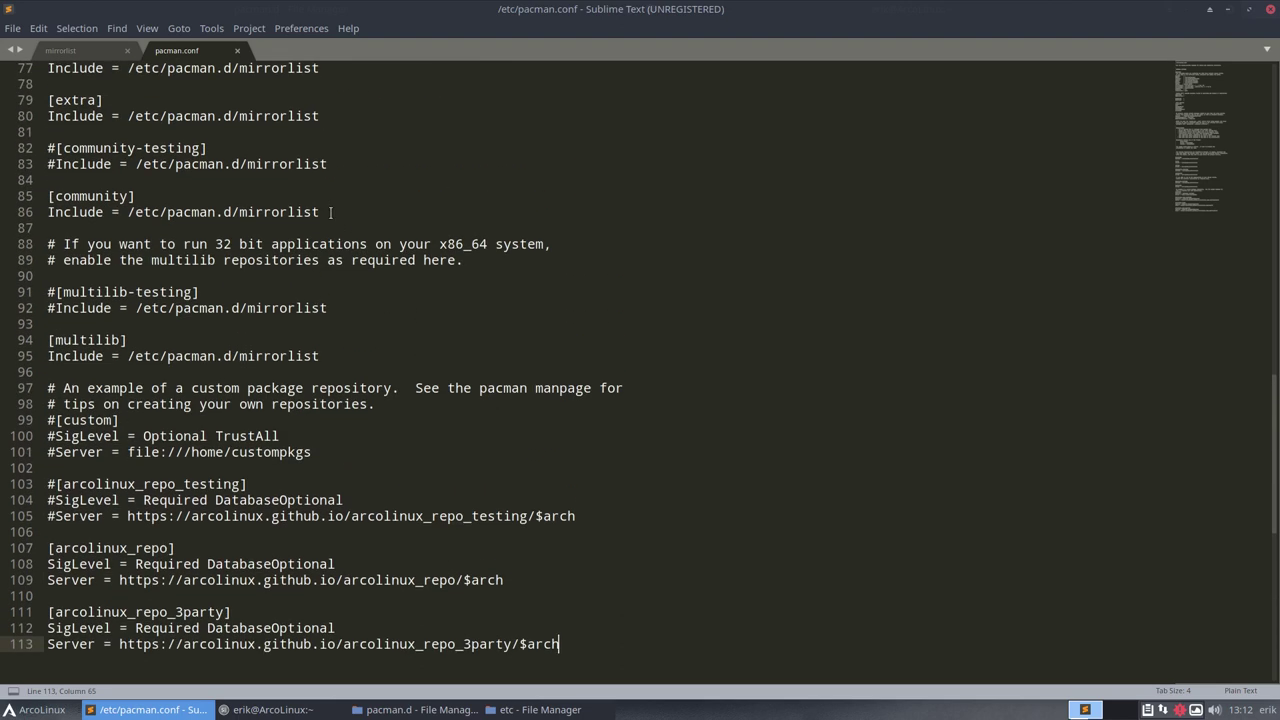
pyautogui.moveTo(331, 212); pyautogui.dragTo(33, 222)
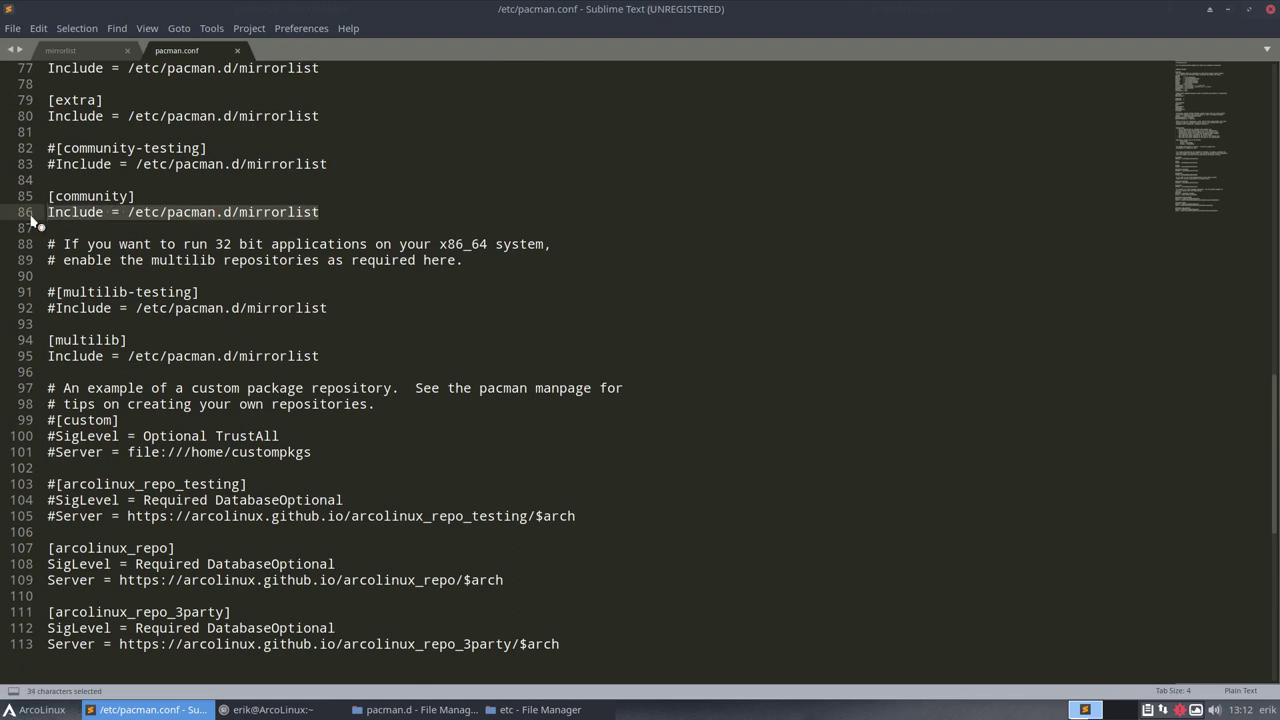
pyautogui.hotkey('ctrl', 'c')
pyautogui.scroll(-1, 247, 409)
pyautogui.scroll(-4, 205, 343)
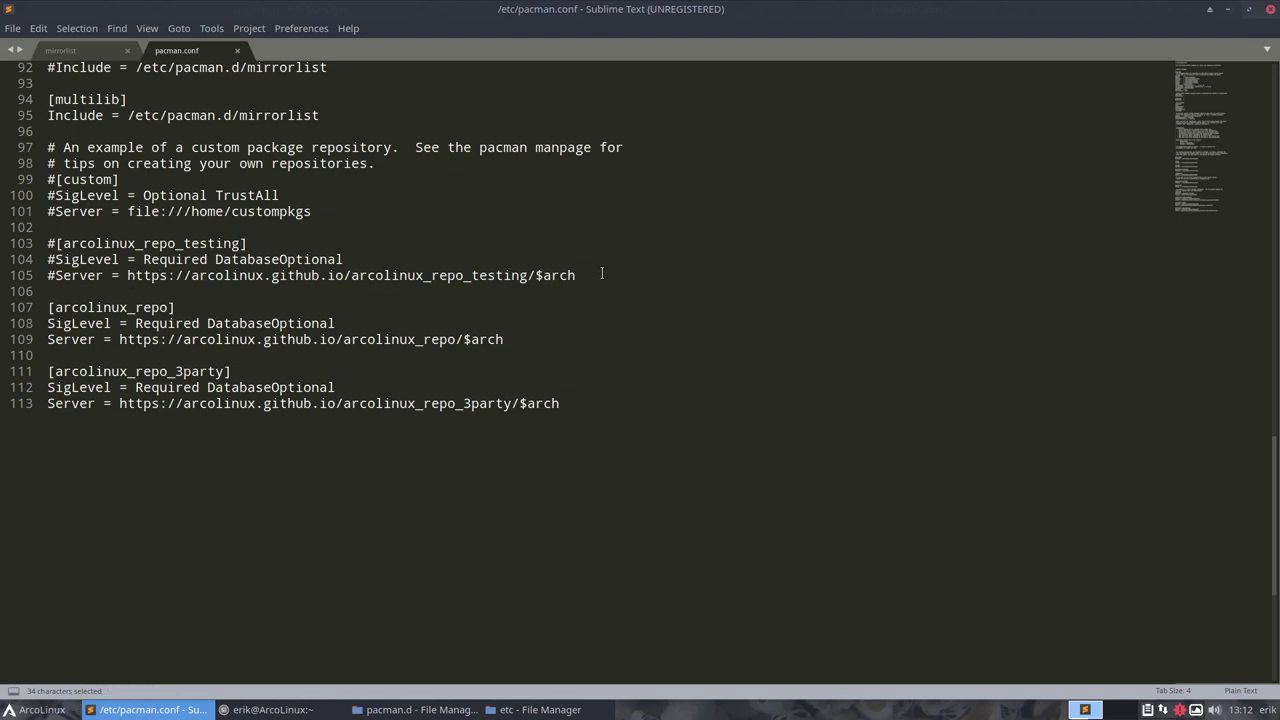
pyautogui.moveTo(602, 273); pyautogui.dragTo(55, 275)
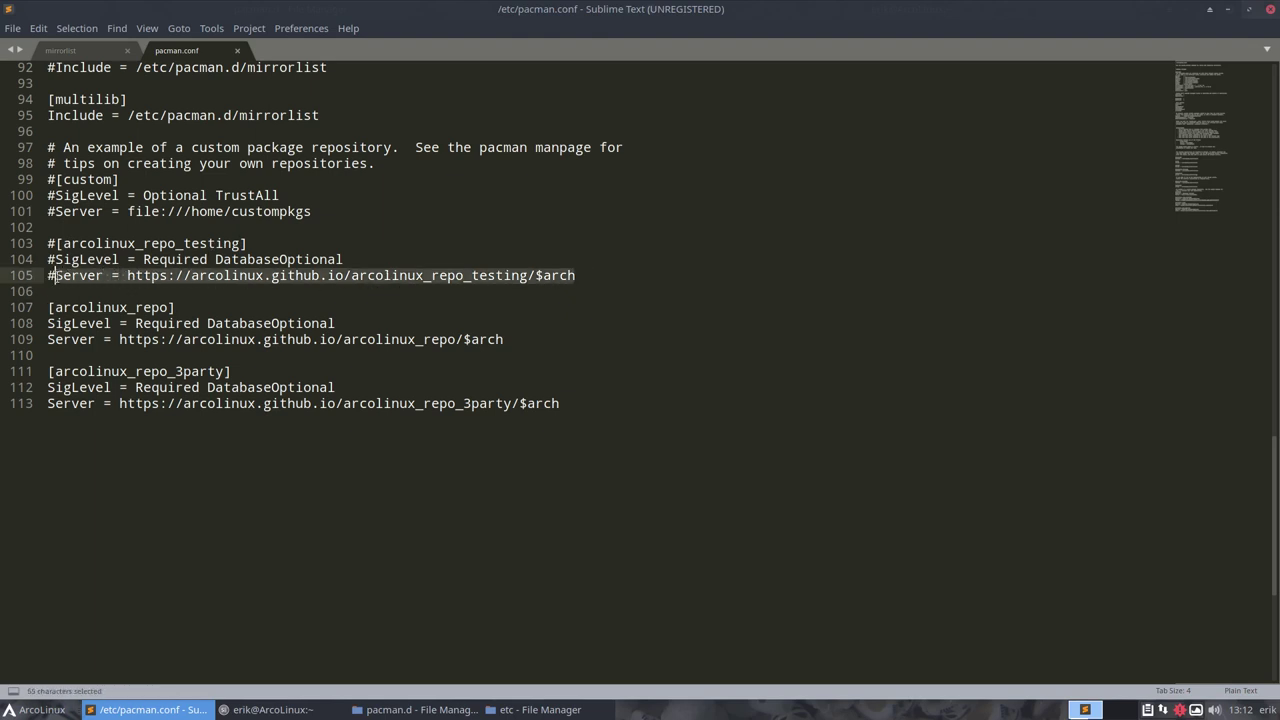
pyautogui.hotkey('ctrl', 'v')
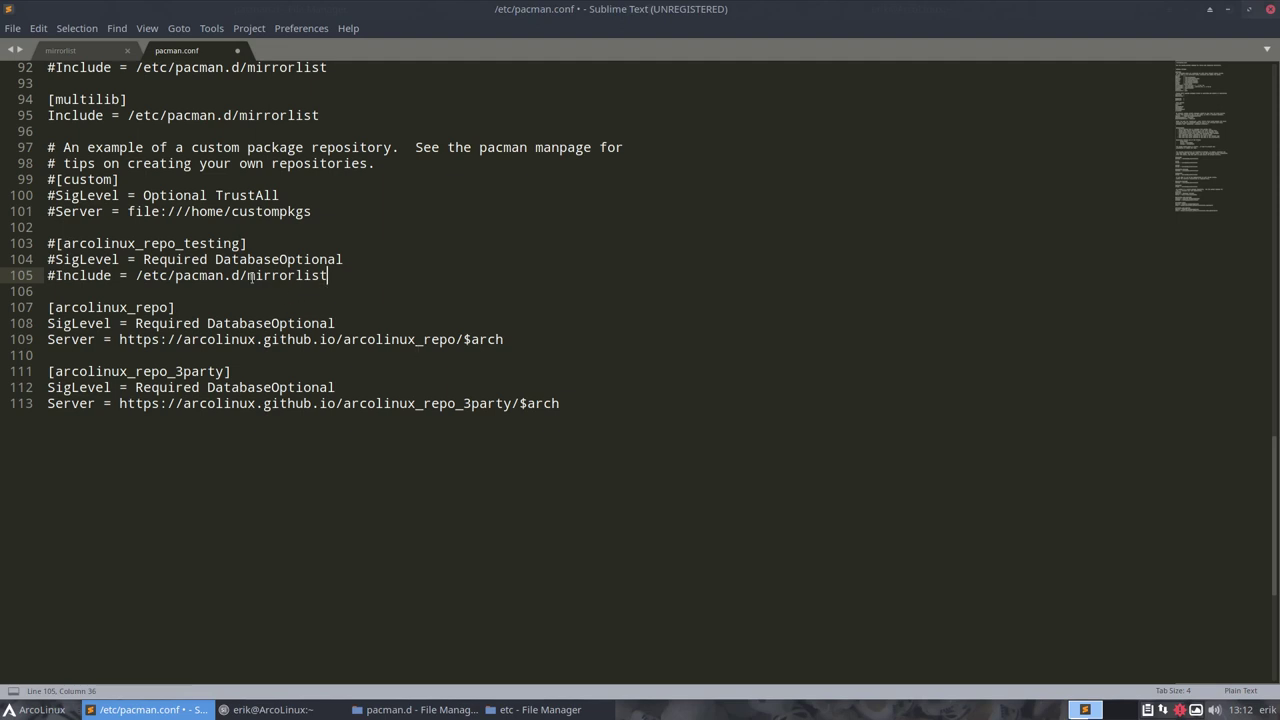
# Insert 'arcolinux-' before mirrorlist on line 105 and confirm that file exists in pacman.d
pyautogui.click(250, 275)
pyautogui.write('ar')
pyautogui.write('colinu')
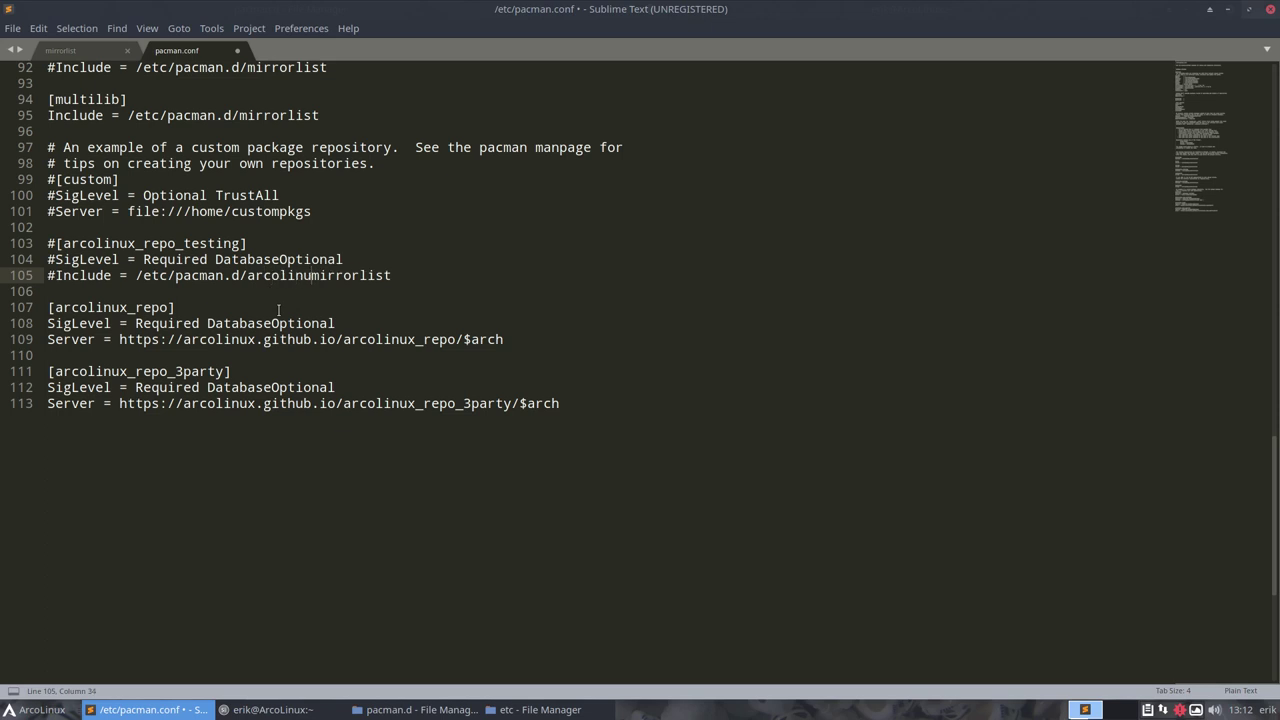
pyautogui.write('x-')
pyautogui.click(430, 706)
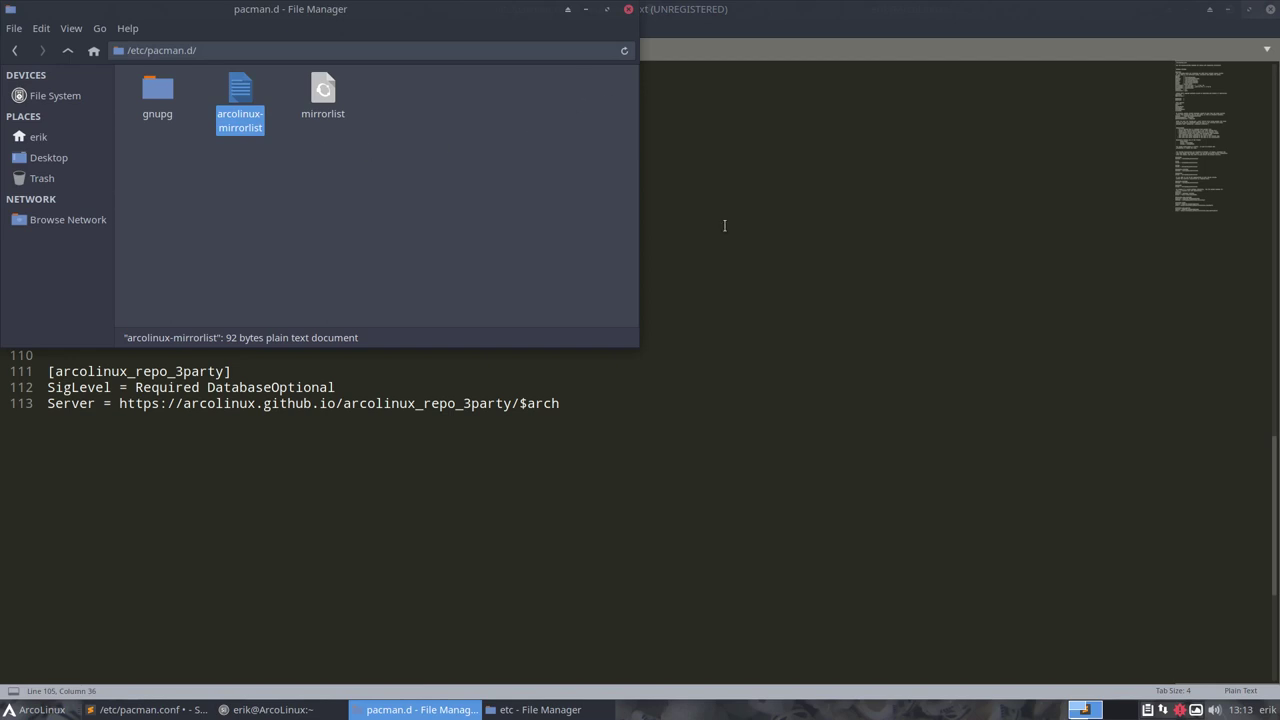
pyautogui.click(724, 225)
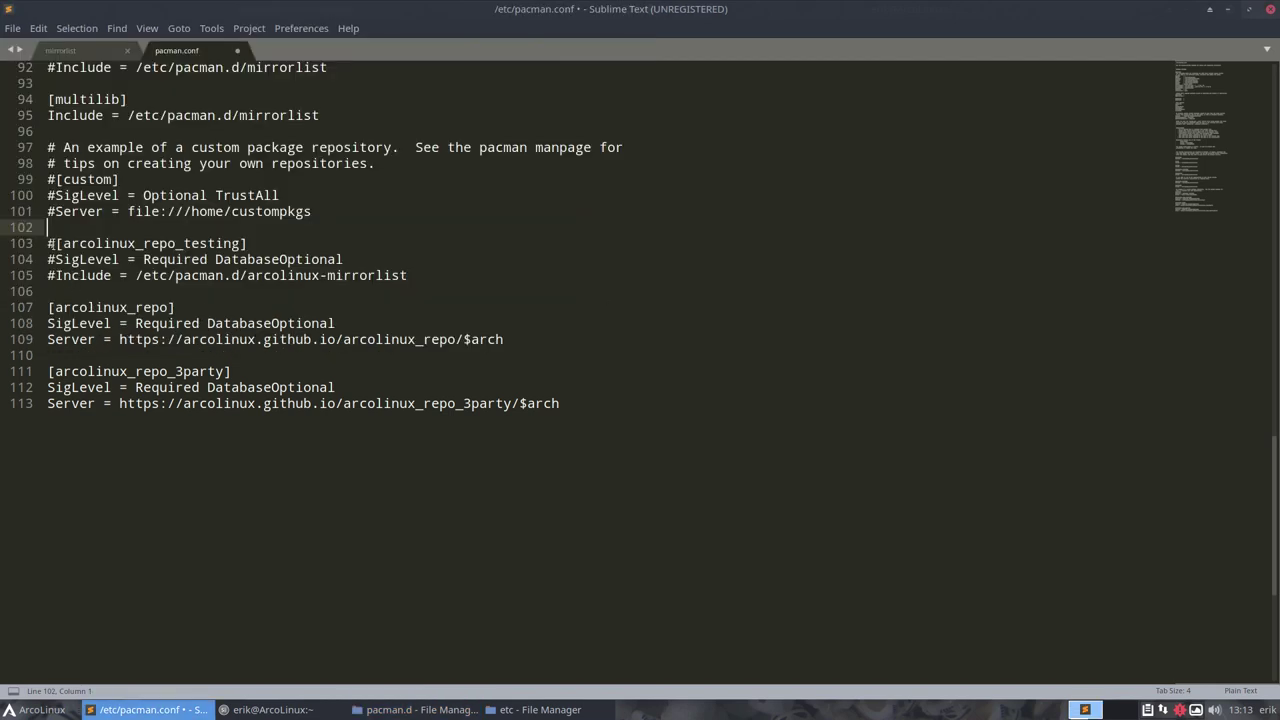
# Replace the arcolinux_repo and arcolinux_repo_3party Server lines with the arcolinux-mirrorlist Include from line 105
pyautogui.moveTo(48, 243); pyautogui.dragTo(436, 272)
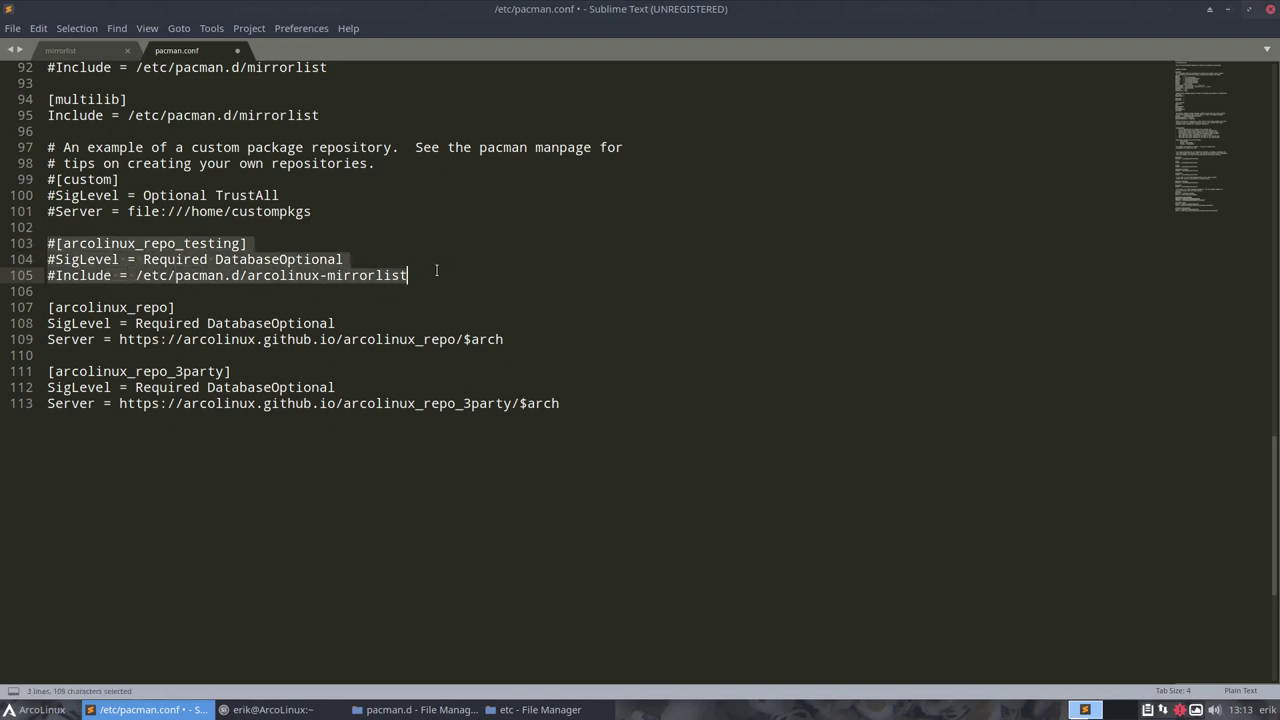
pyautogui.click(193, 275)
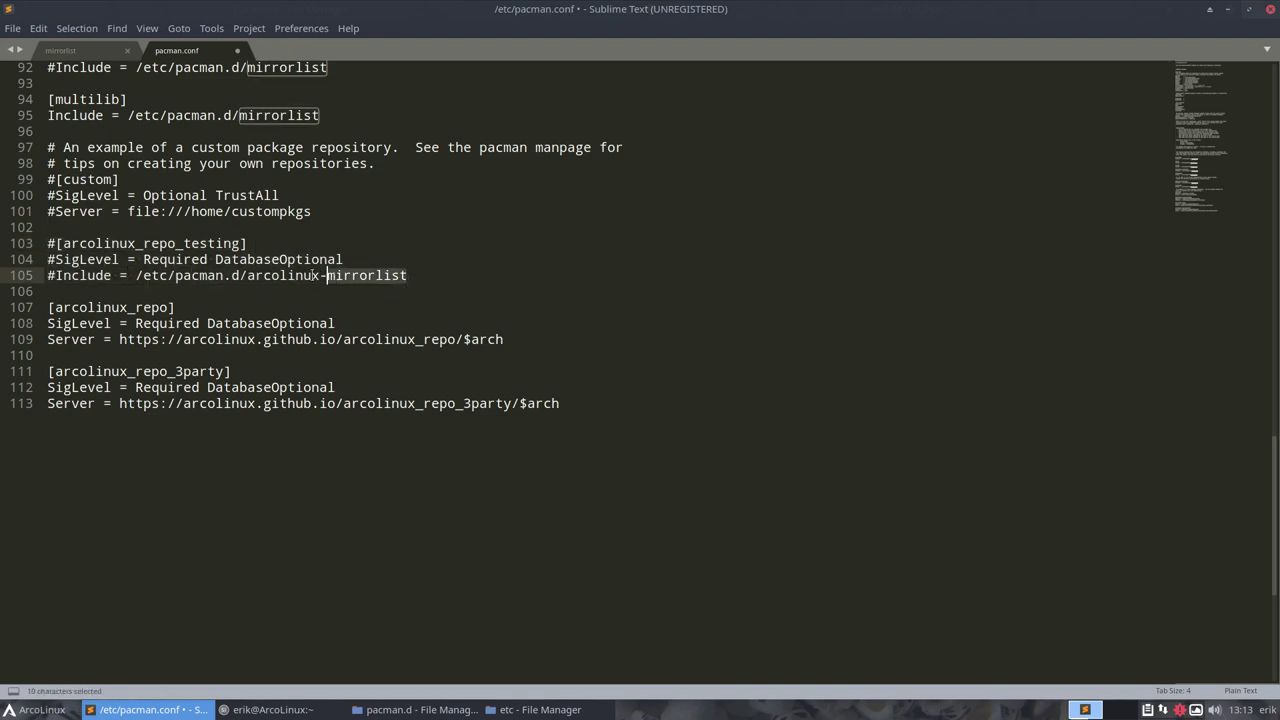
pyautogui.moveTo(407, 275); pyautogui.dragTo(47, 276)
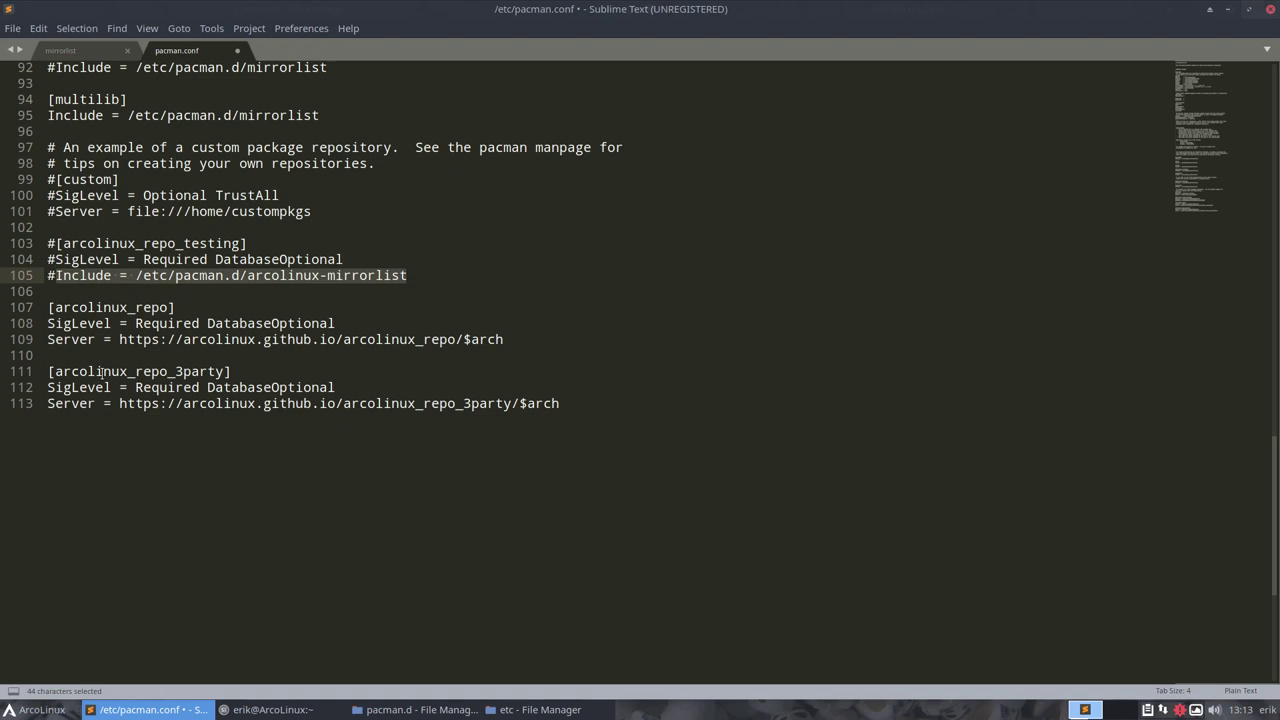
pyautogui.hotkey('ctrl', 'c')
pyautogui.moveTo(512, 341); pyautogui.dragTo(44, 341)
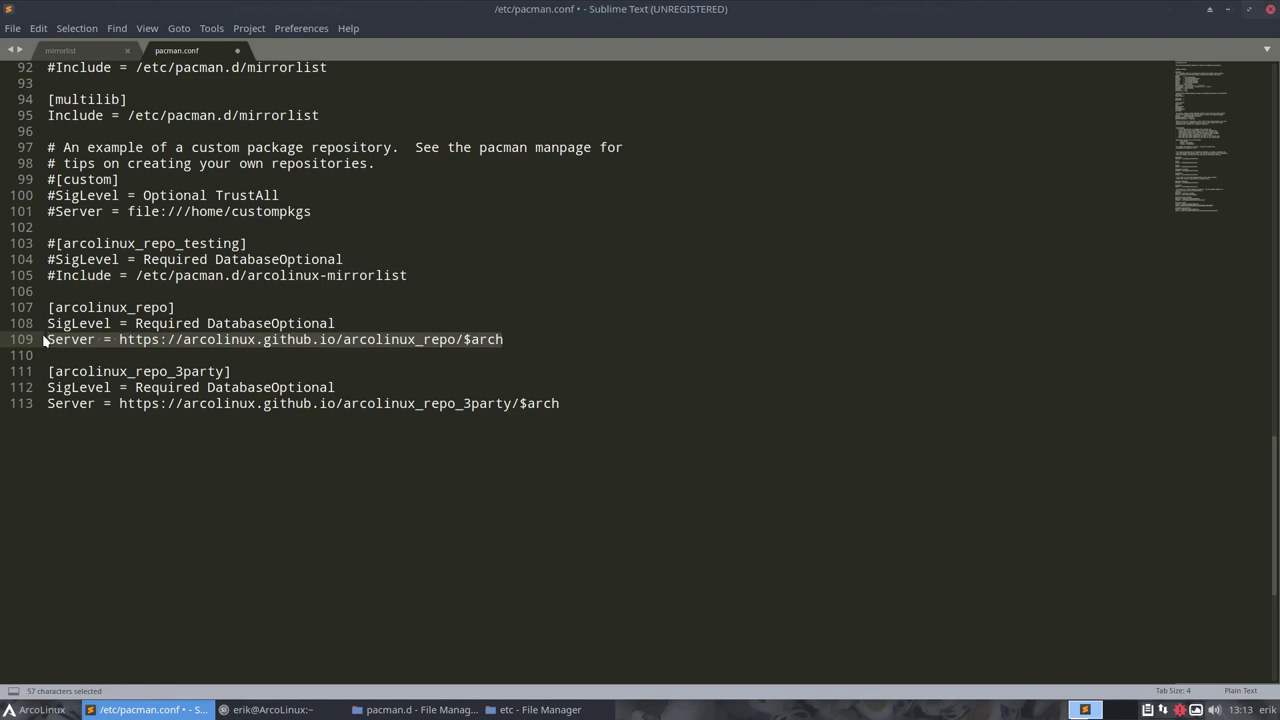
pyautogui.hotkey('ctrl', 'v')
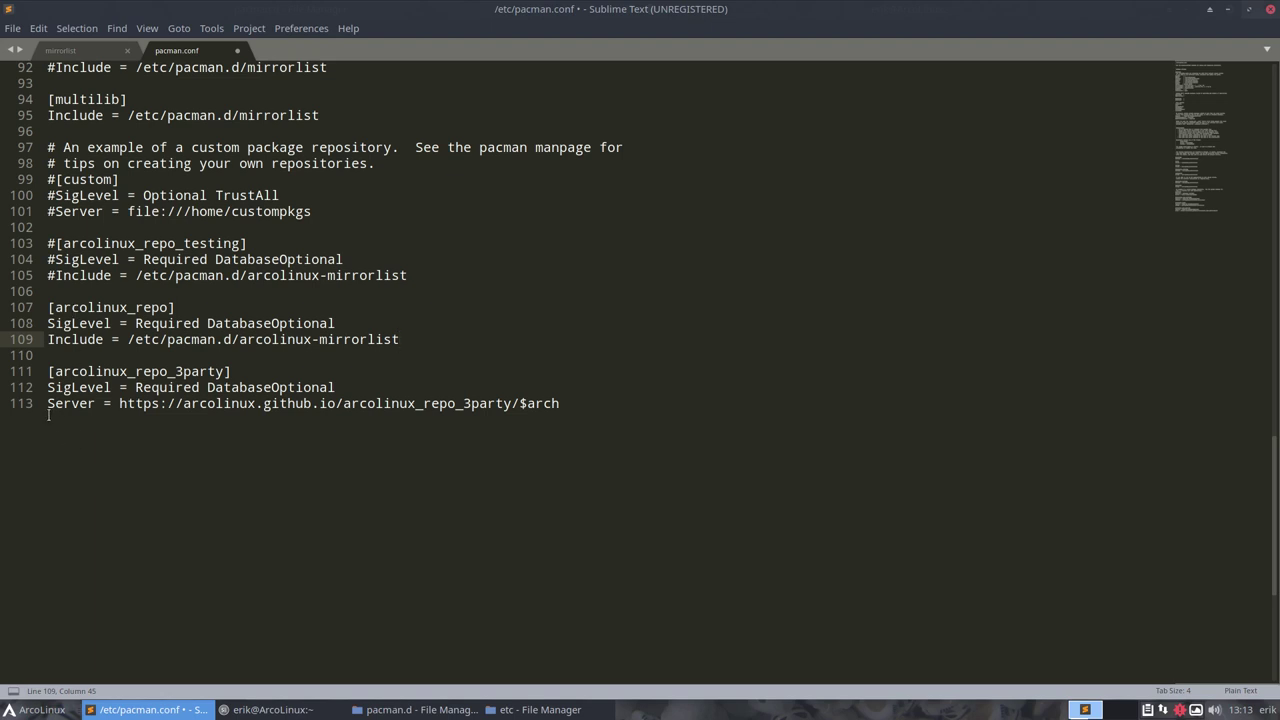
pyautogui.moveTo(48, 415); pyautogui.dragTo(390, 419)
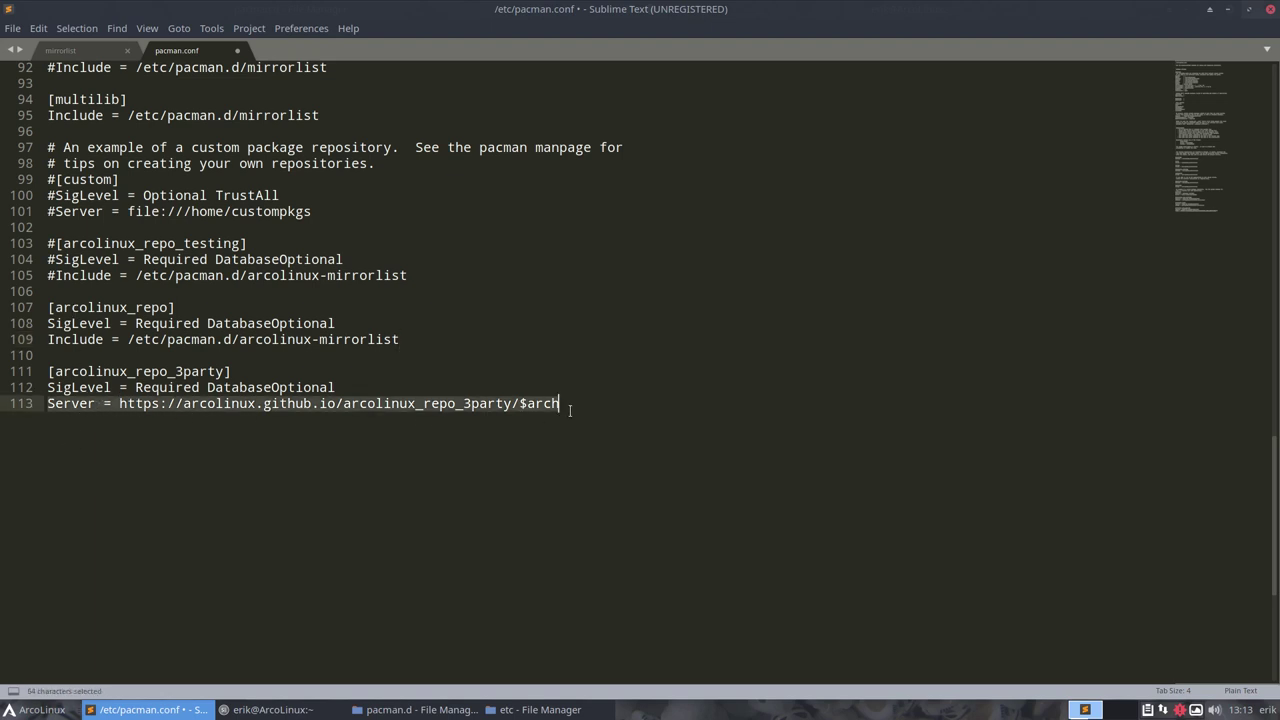
pyautogui.hotkey('ctrl', 'v')
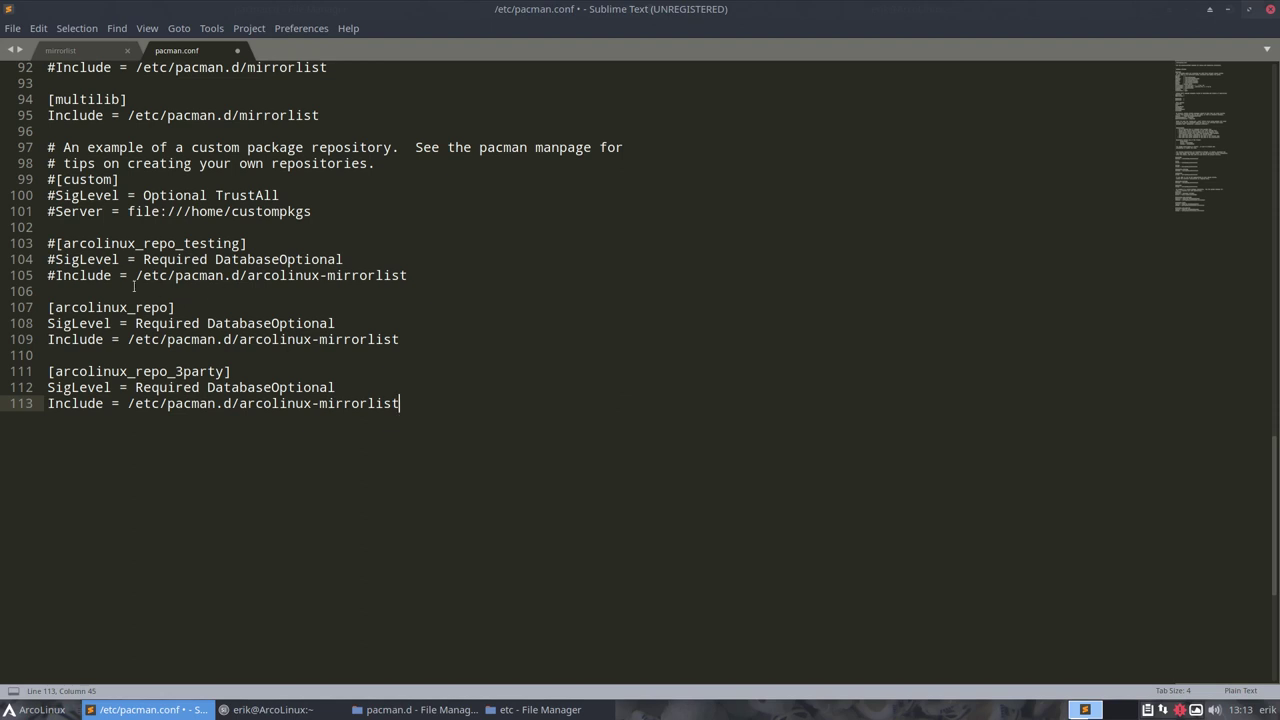
# Save pacman.conf, entering the sudo password to authorize the write
pyautogui.moveTo(57, 274); pyautogui.dragTo(47, 243)
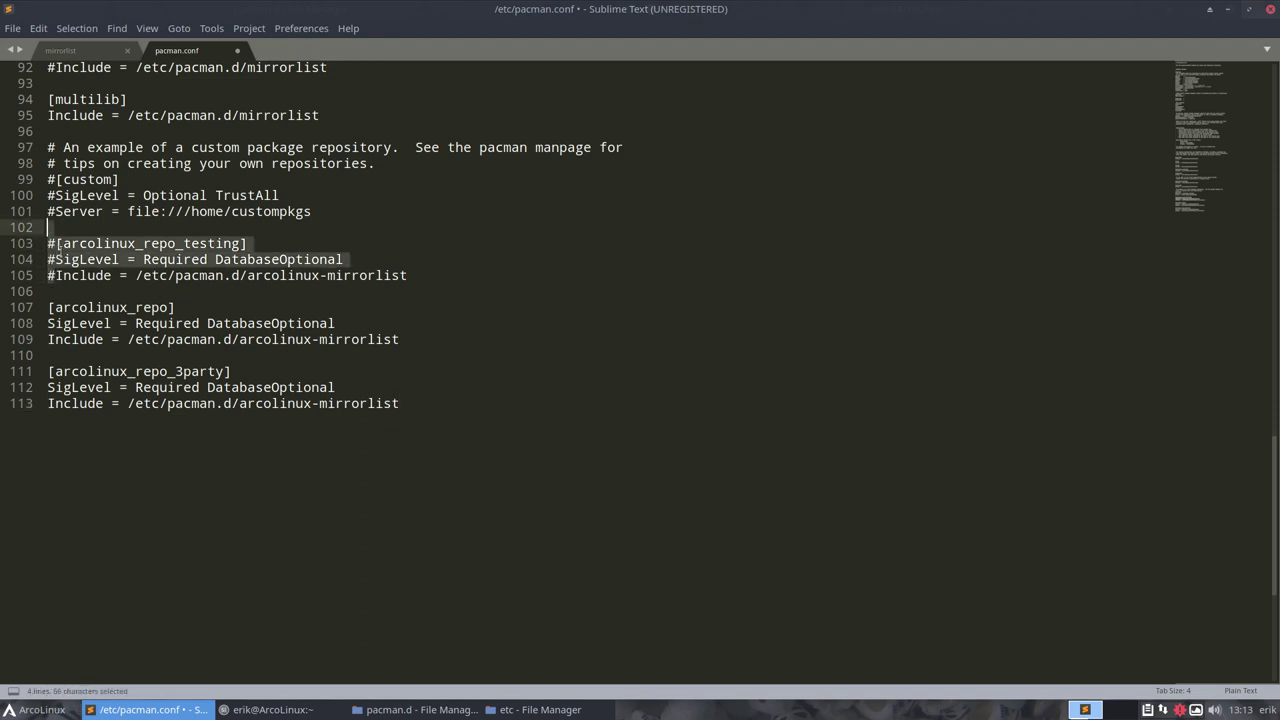
pyautogui.click(80, 275)
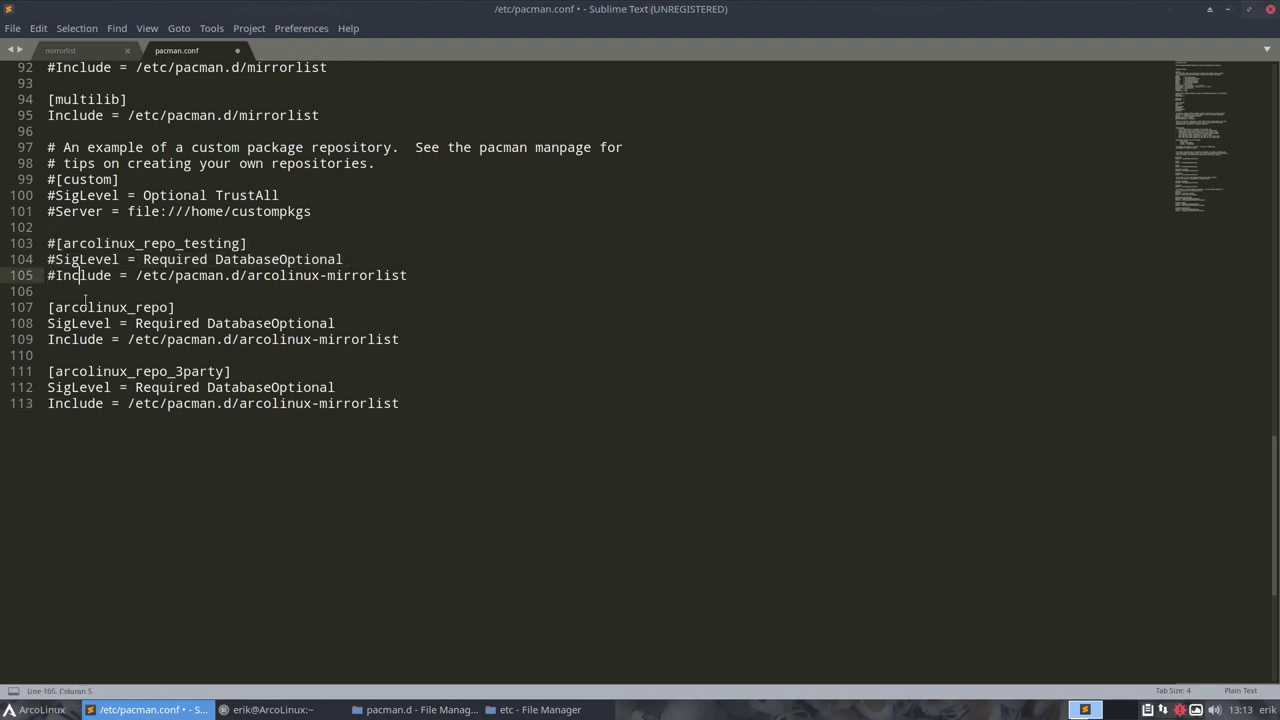
pyautogui.hotkey('ctrl', 's')
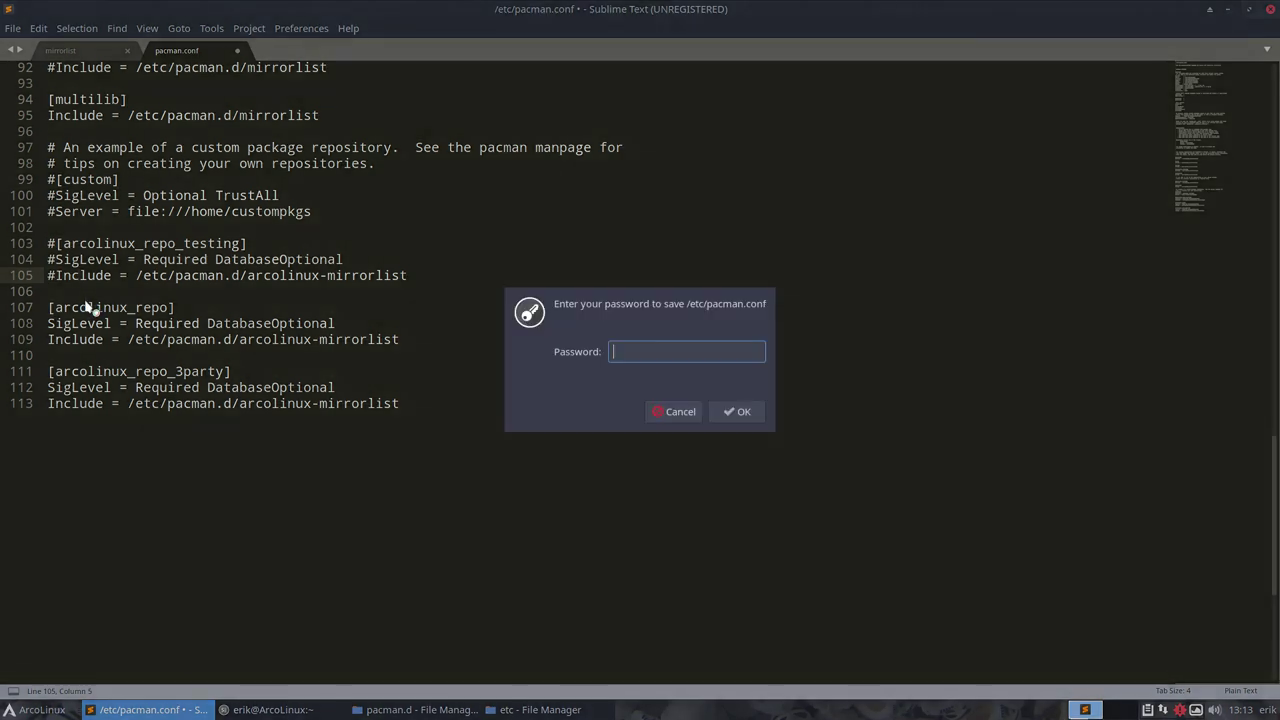
pyautogui.write('••••')
pyautogui.press('Return')
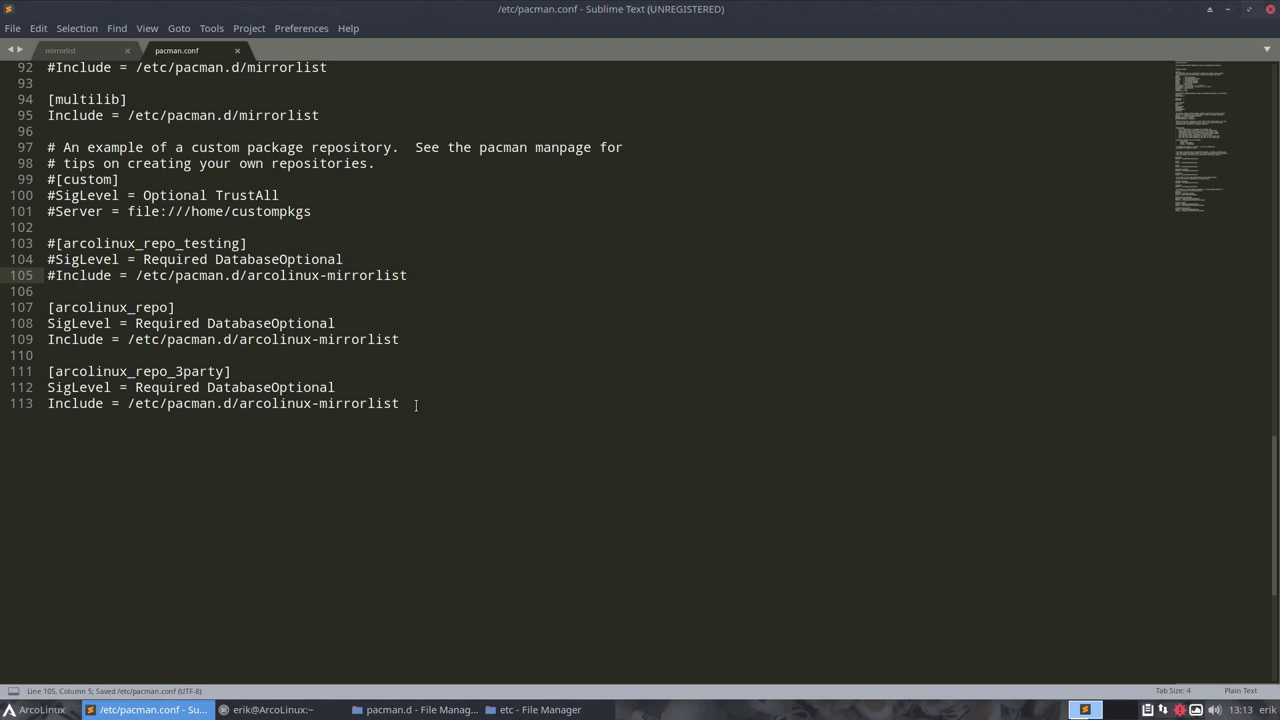
# Duplicate the [arcolinux_repo] block below line 113 and rename the copy [arcolinux_repo_submicron]
pyautogui.moveTo(408, 339); pyautogui.dragTo(42, 307)
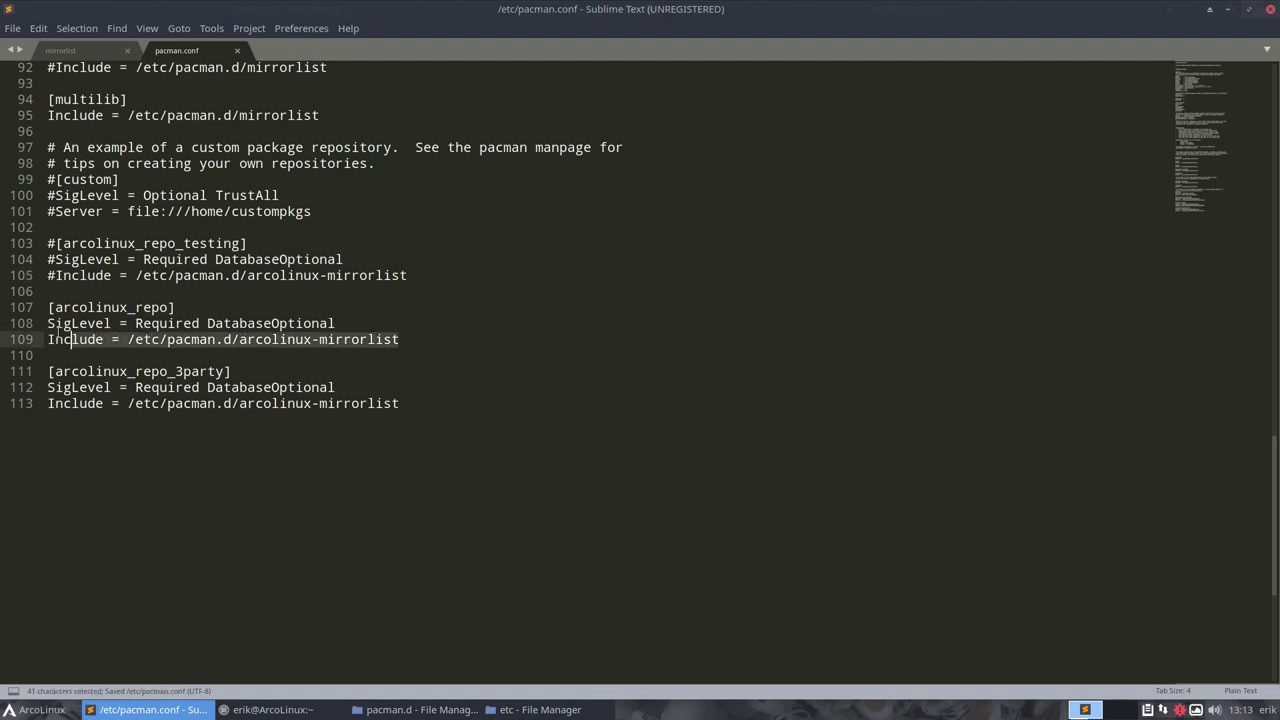
pyautogui.hotkey('ctrl', 'c')
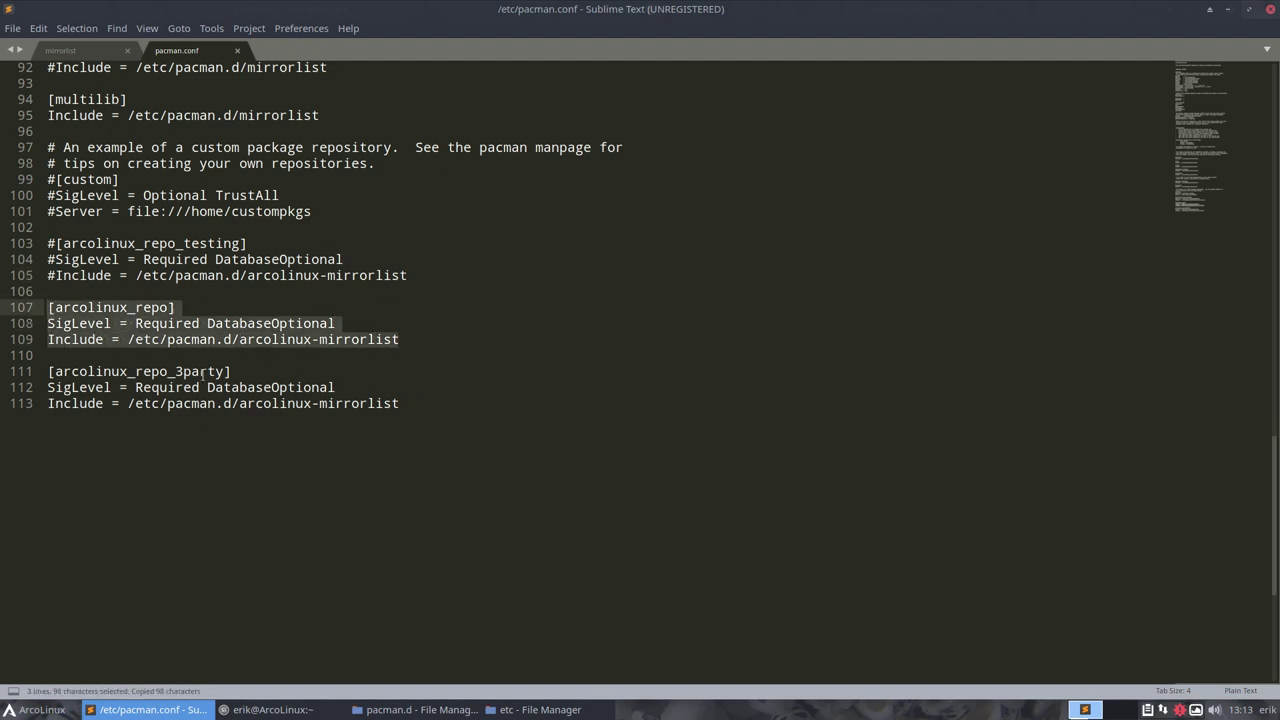
pyautogui.click(412, 406)
pyautogui.press('Return')
pyautogui.press('Return')
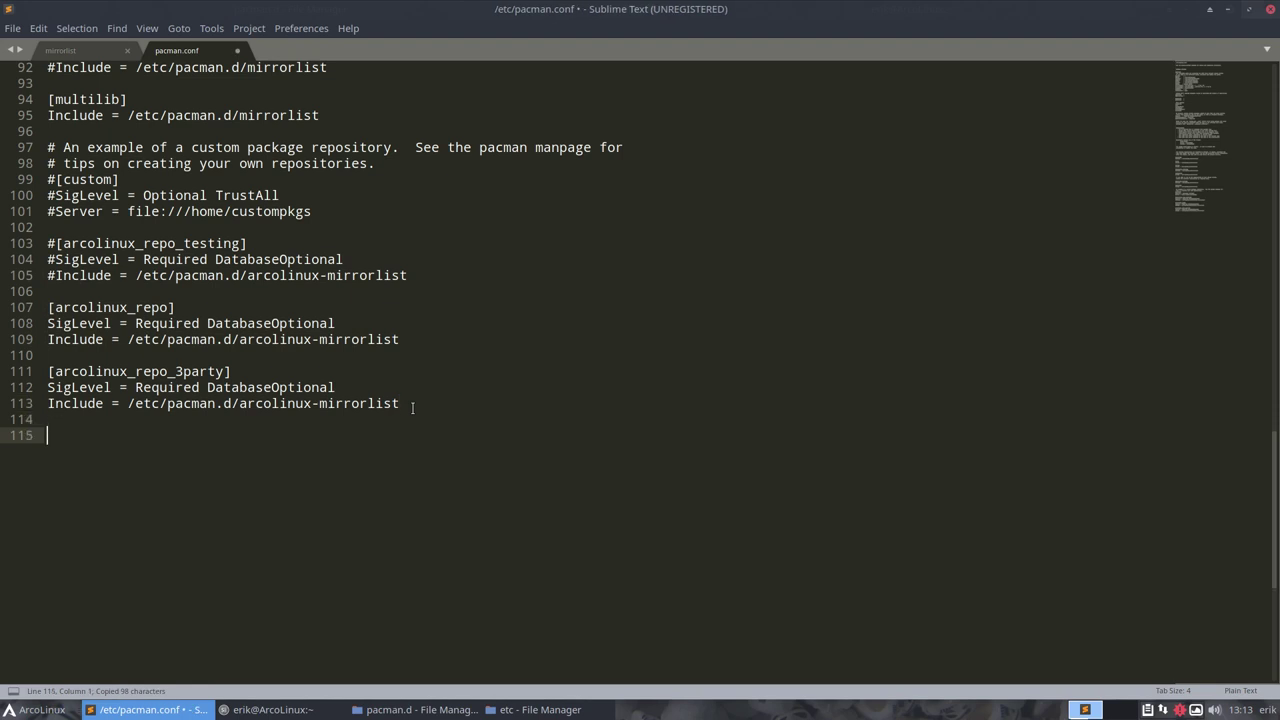
pyautogui.hotkey('ctrl', 'v')
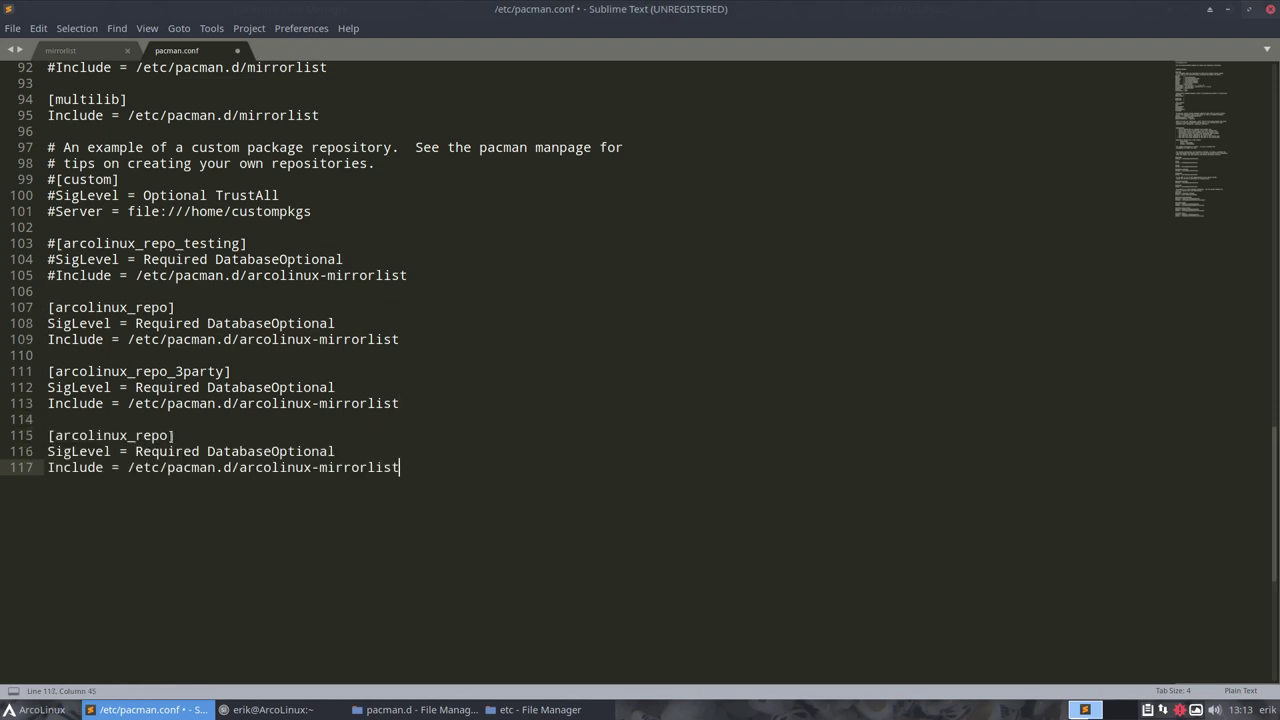
pyautogui.click(173, 436)
pyautogui.write('su')
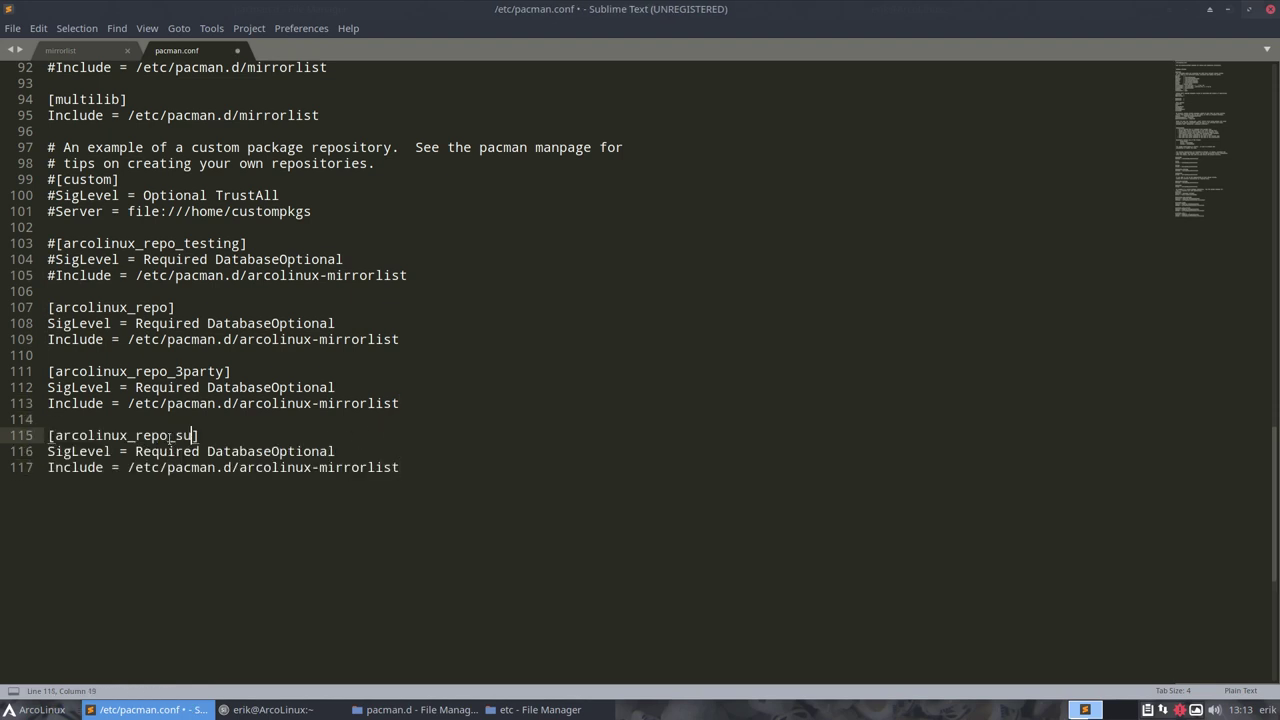
pyautogui.write('bmicron')
# Save pacman.conf with the sudo password and minimise Sublime Text
pyautogui.hotkey('ctrl', 's')
pyautogui.press('Return')
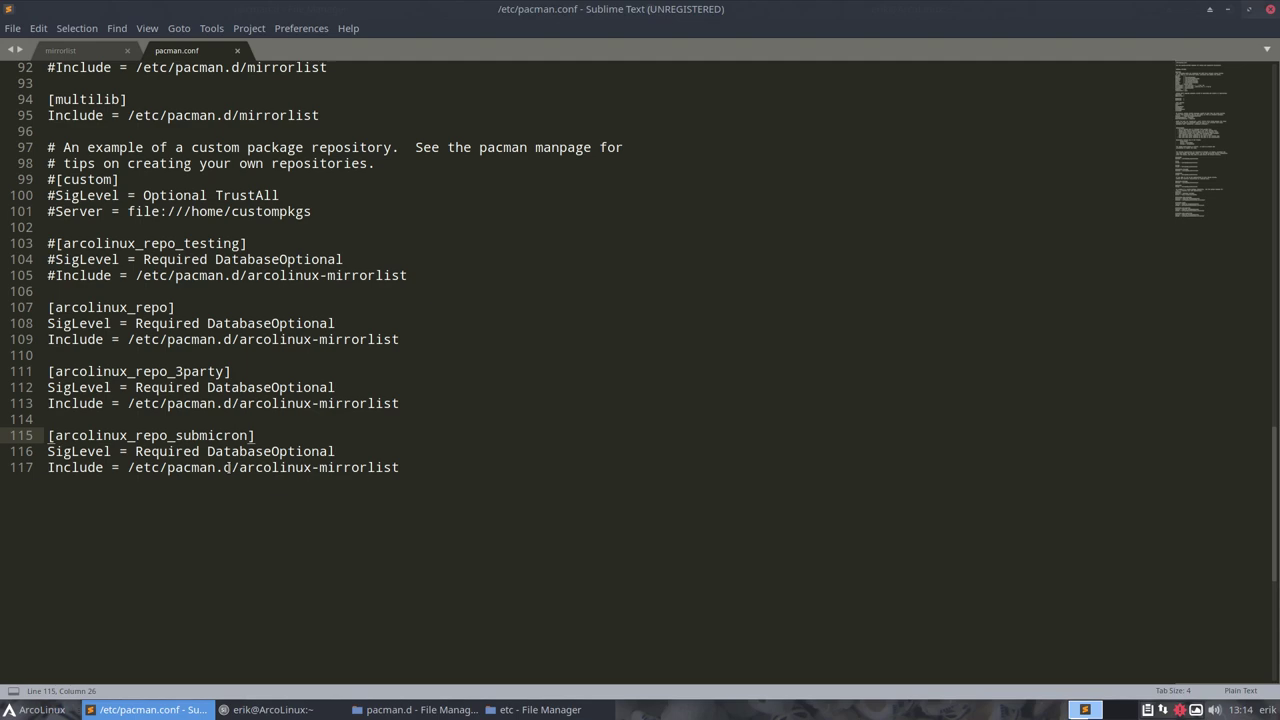
pyautogui.click(1228, 9)
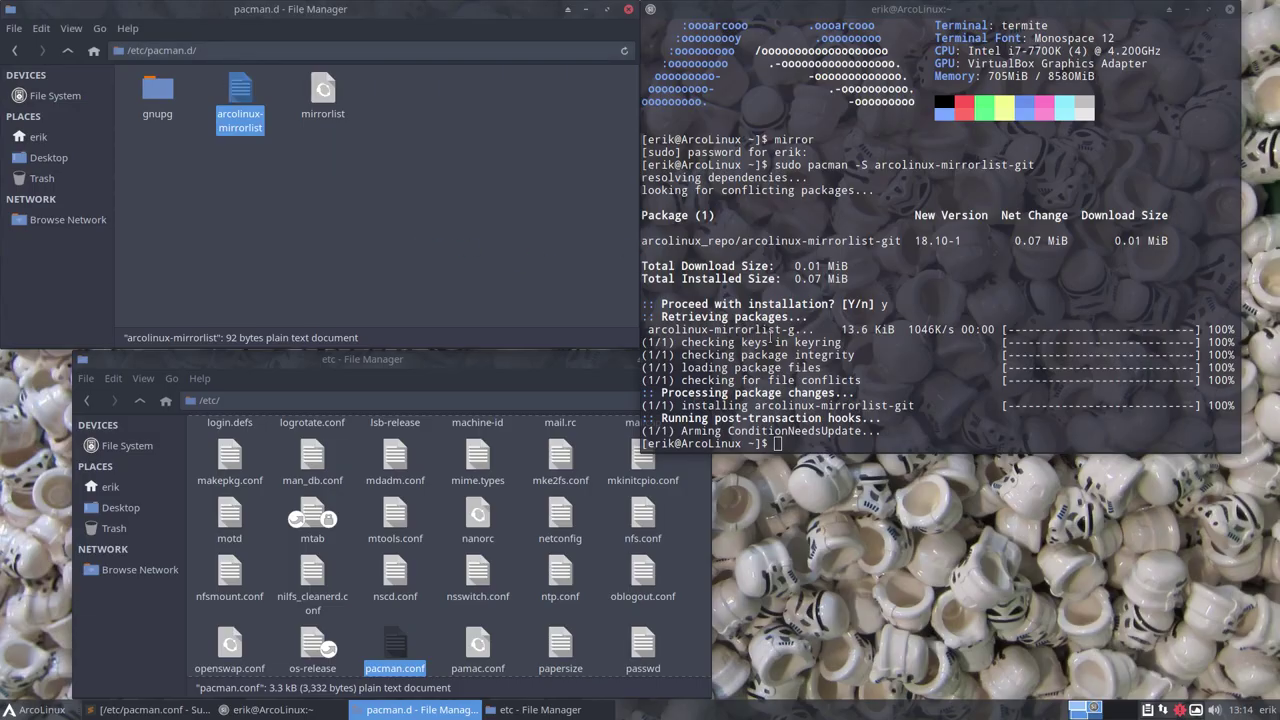
# Run 'update' in Termite, then abort it at the upgrade prompt
pyautogui.click(805, 378)
pyautogui.write('upda')
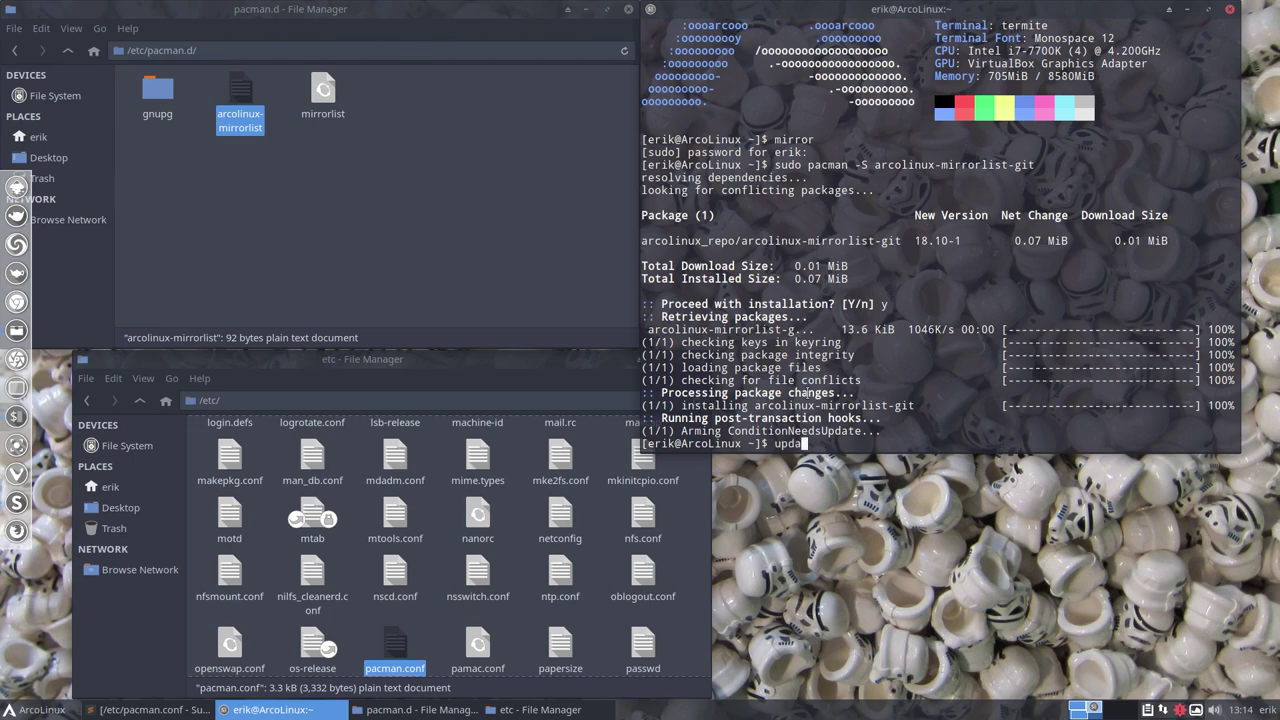
pyautogui.write('te')
pyautogui.press('Return')
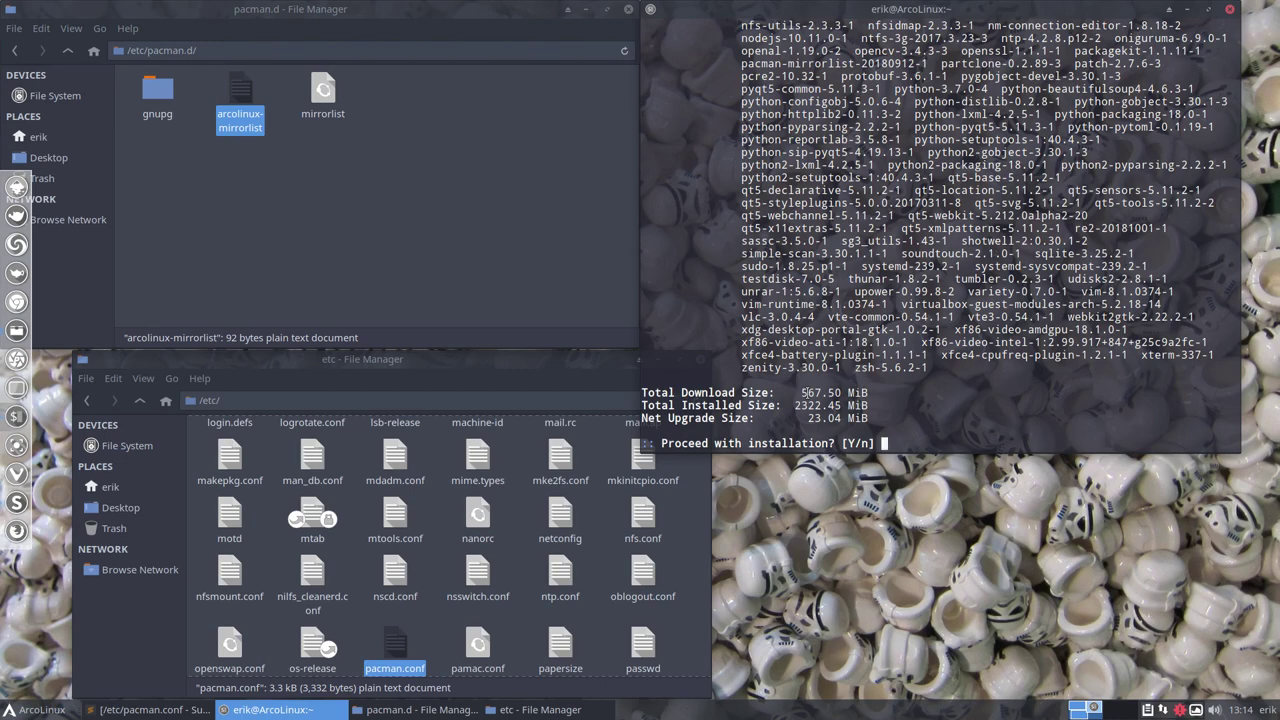
pyautogui.hotkey('ctrl', 'c')
# Rerun the update, highlight the arcolinux_repo_submicron and arcolinux_repo sync lines, then abort it
pyautogui.press('Up')
pyautogui.press('Return')
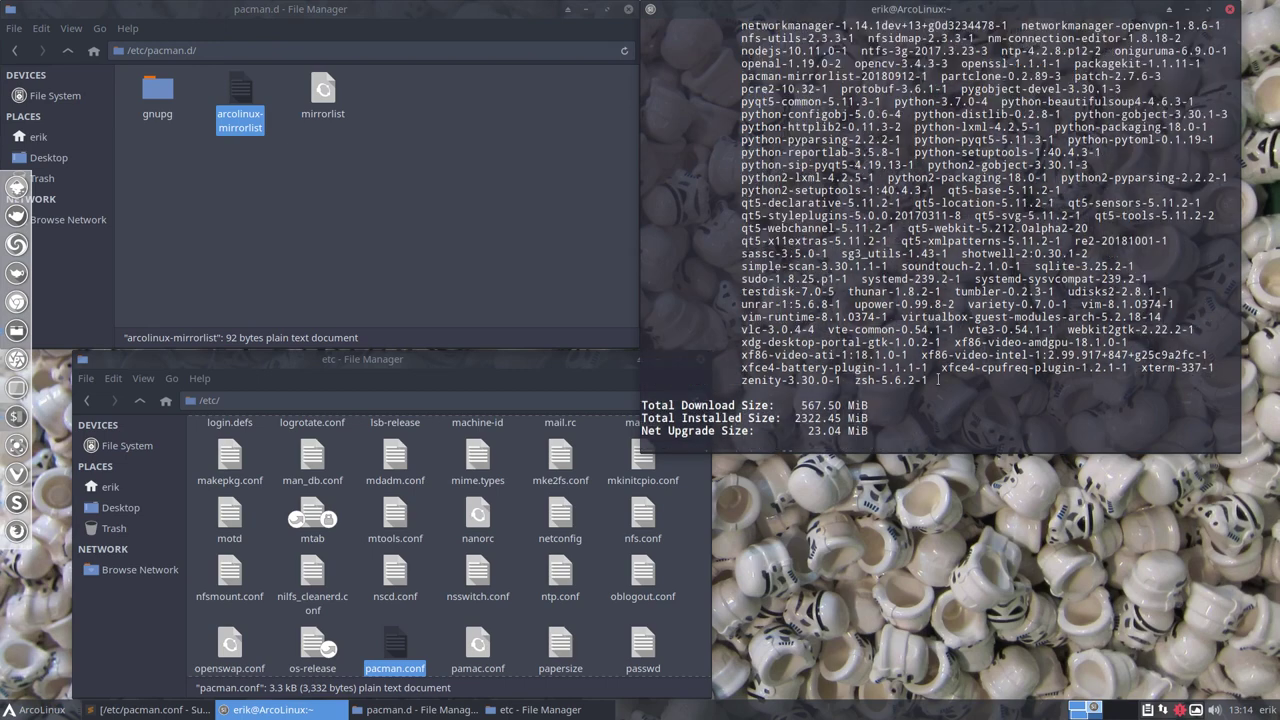
pyautogui.scroll(15, 938, 380)
pyautogui.scroll(2, 938, 379)
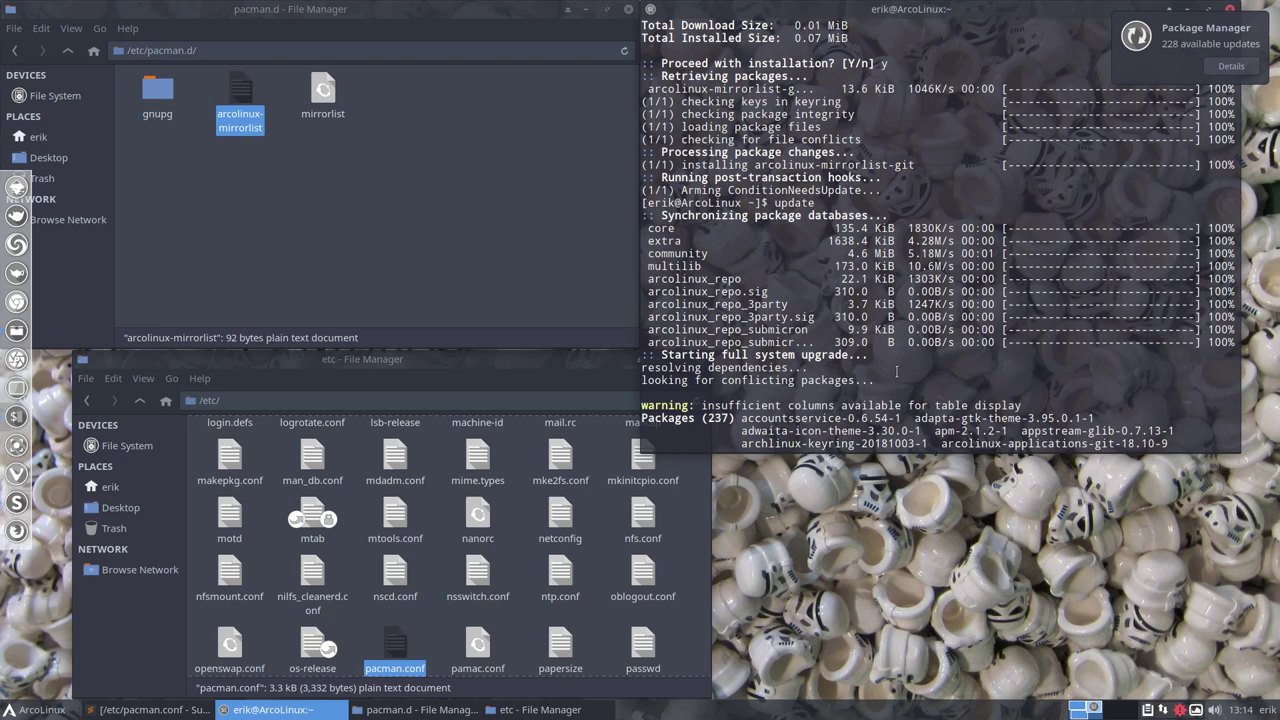
pyautogui.moveTo(996, 342)
pyautogui.mouseDown()
pyautogui.moveTo(618, 340)
pyautogui.moveTo(617, 327)
pyautogui.moveTo(1003, 317)
pyautogui.mouseUp()
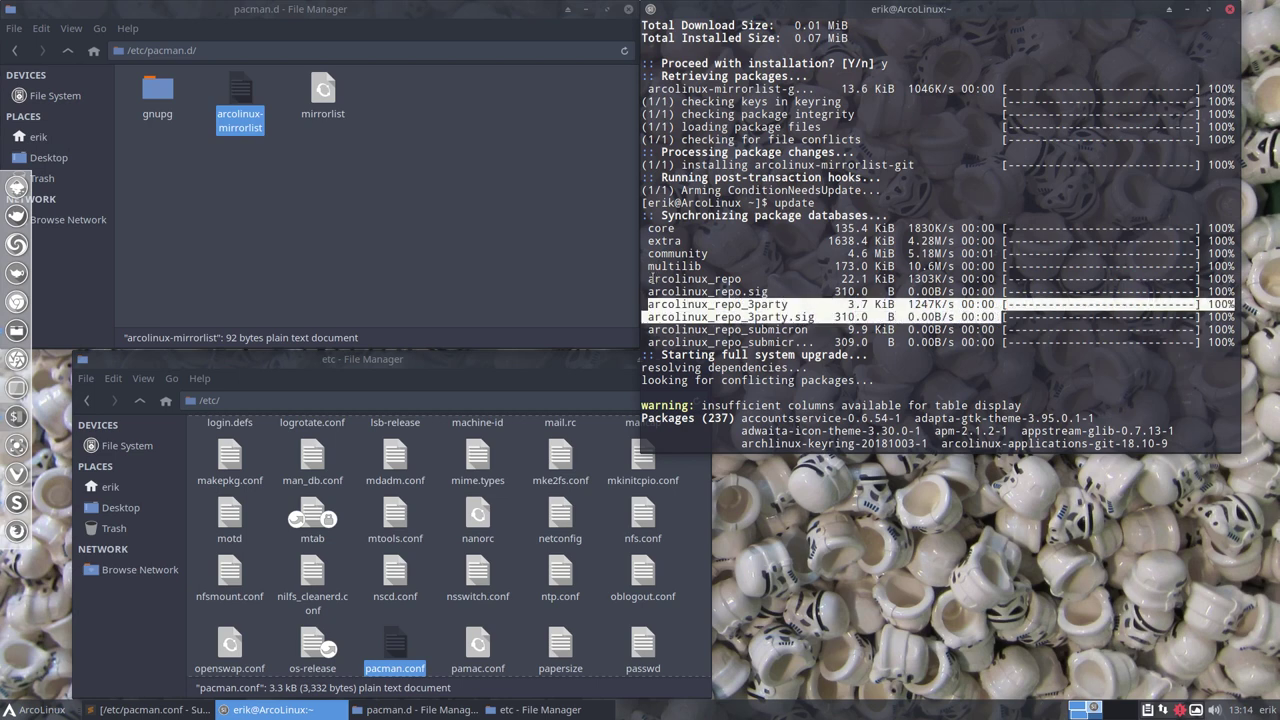
pyautogui.moveTo(651, 279); pyautogui.dragTo(990, 290)
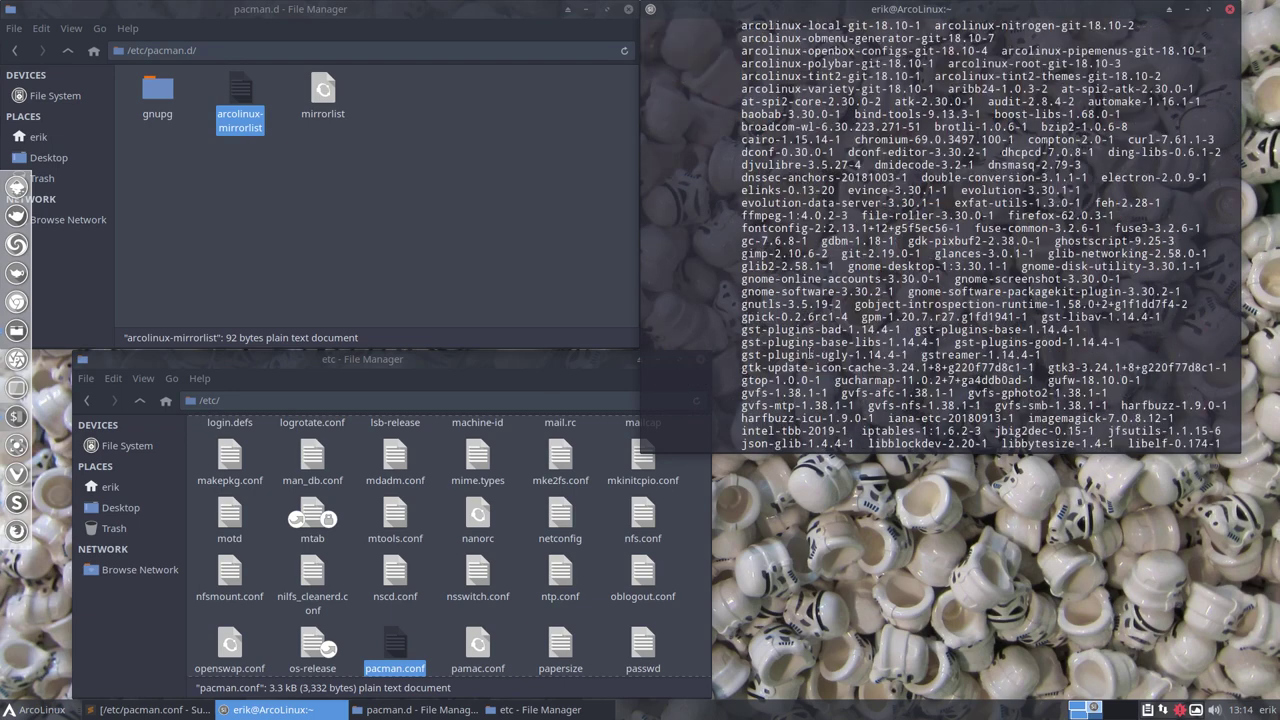
pyautogui.hotkey('ctrl', 'c')
# List the arcolinux wallpaper packages and highlight the 2560x1440 and 3840x2400 submicron meta packages
pyautogui.write('su')
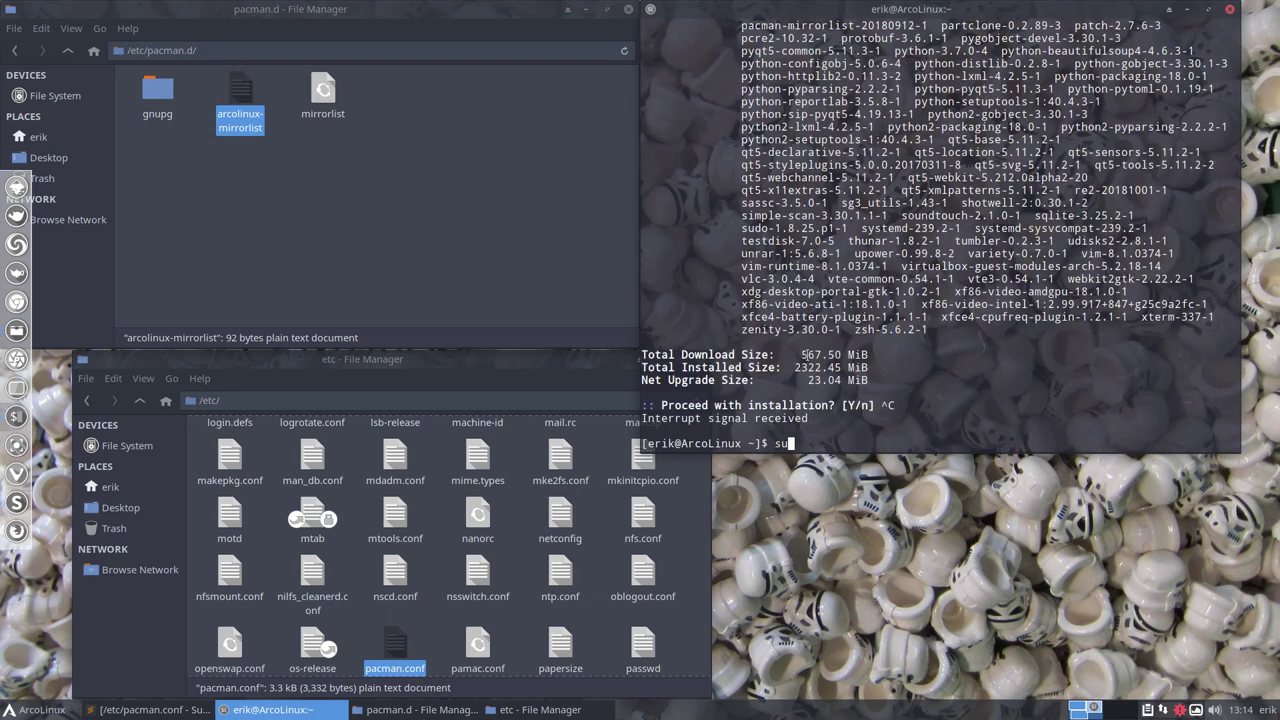
pyautogui.write('do ')
pyautogui.write('pacman -S')
pyautogui.write(' arco')
pyautogui.write('linux-w')
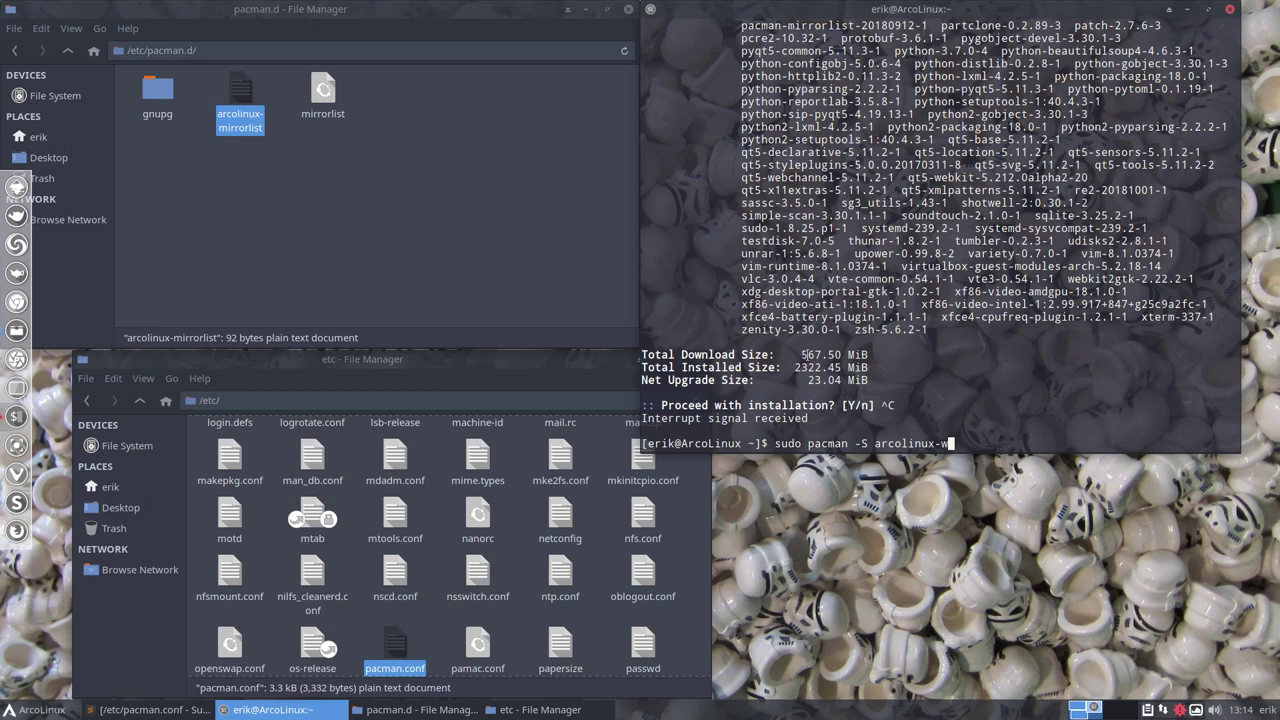
pyautogui.press('Tab')
pyautogui.press('Tab')
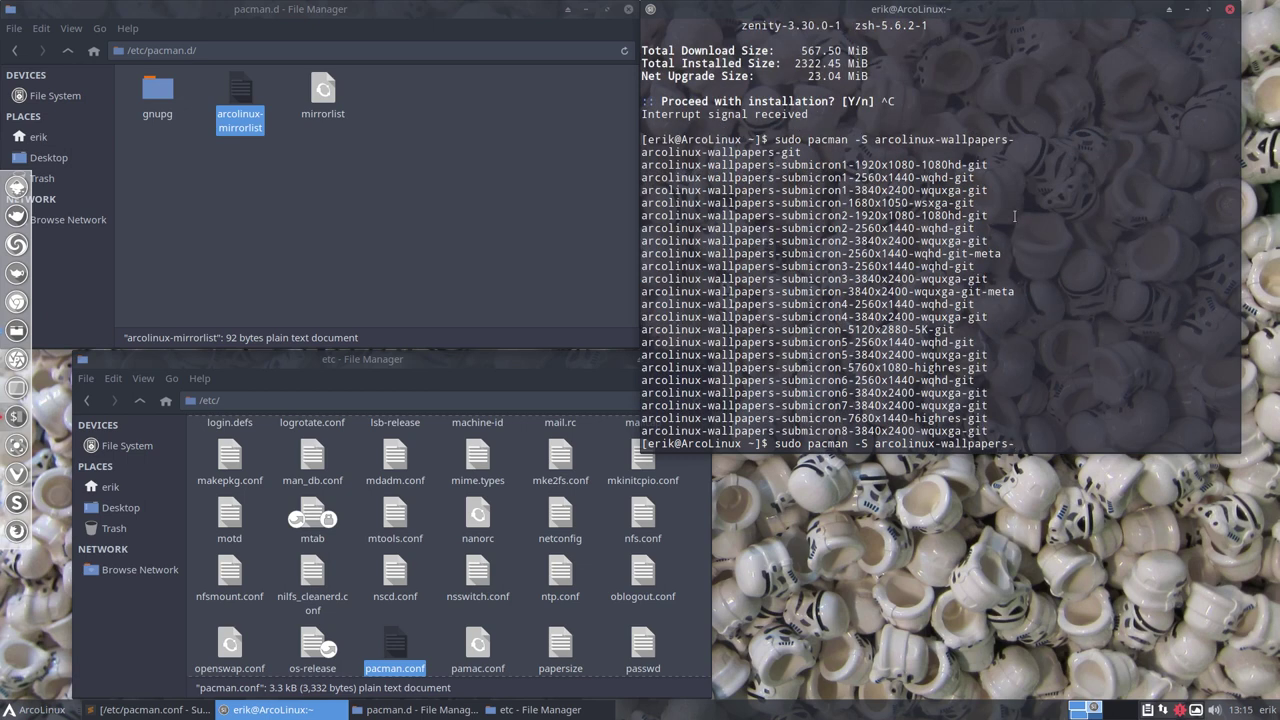
pyautogui.moveTo(1025, 253); pyautogui.dragTo(641, 254)
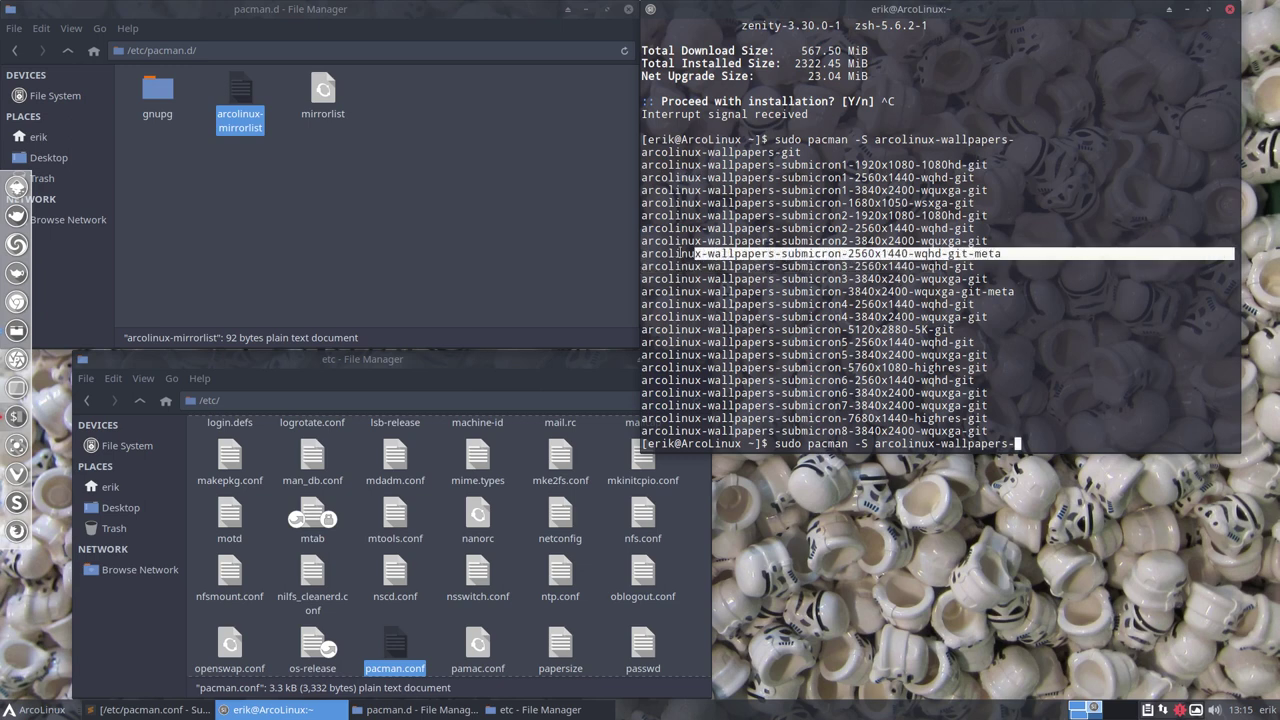
pyautogui.moveTo(1000, 291); pyautogui.dragTo(646, 291)
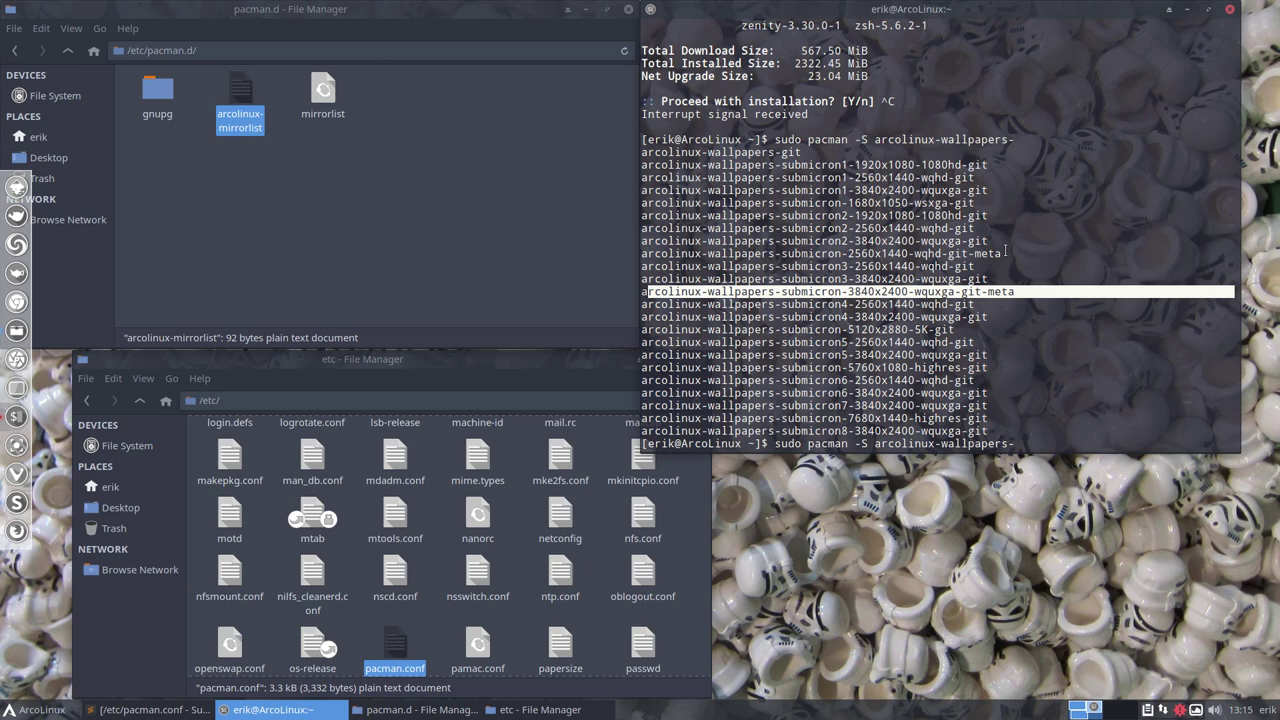
pyautogui.moveTo(1005, 253); pyautogui.dragTo(641, 254)
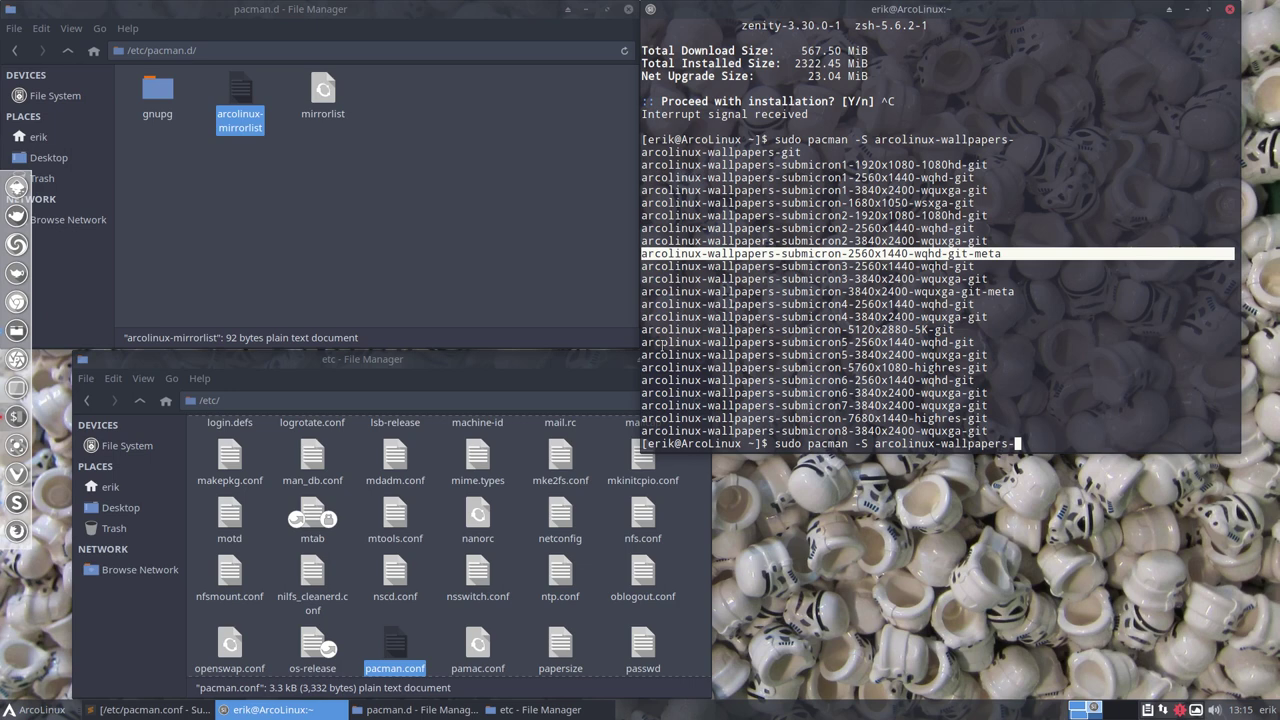
# Complete the name arcolinux-wallpapers-submicron-2560x1440-wqhd-git-meta and run the pacman install
pyautogui.write('sub')
pyautogui.press('Tab')
pyautogui.write('-256')
pyautogui.press('Tab')
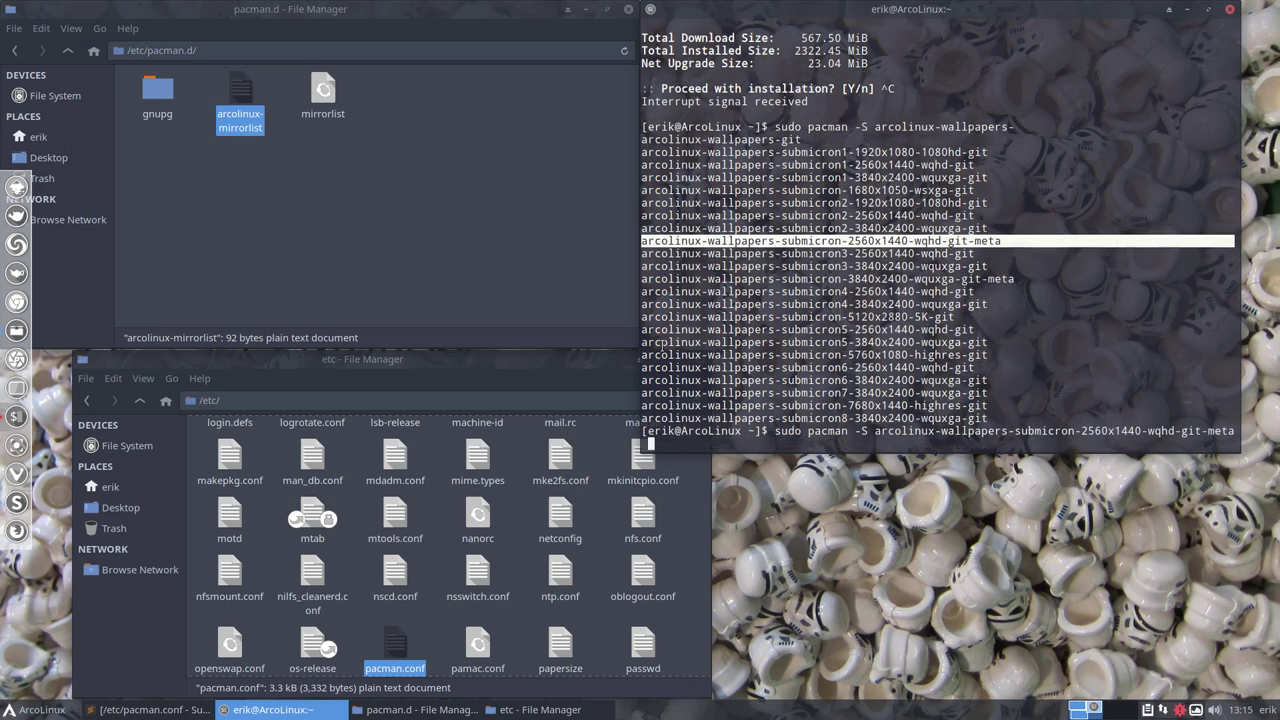
pyautogui.press('Return')
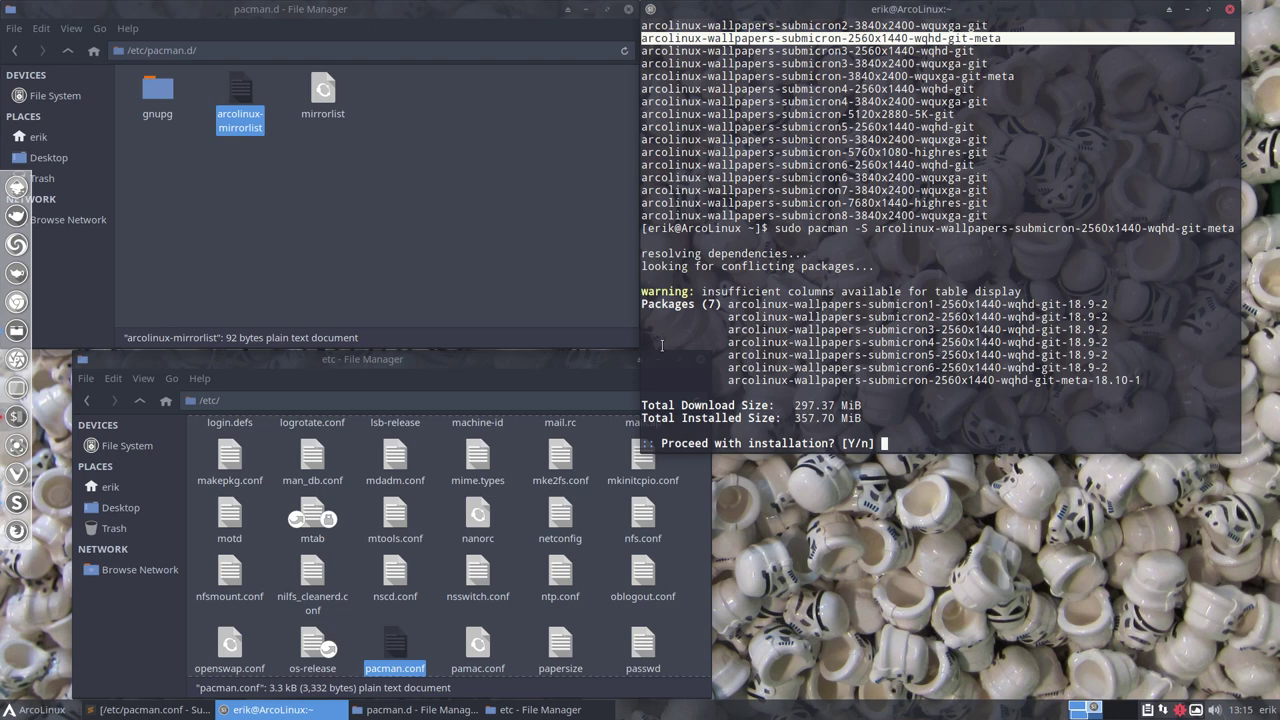
# Confirm the seven-package install, review the submicron header and mirrorlist Include line, then minimise Sublime
pyautogui.press('Return')
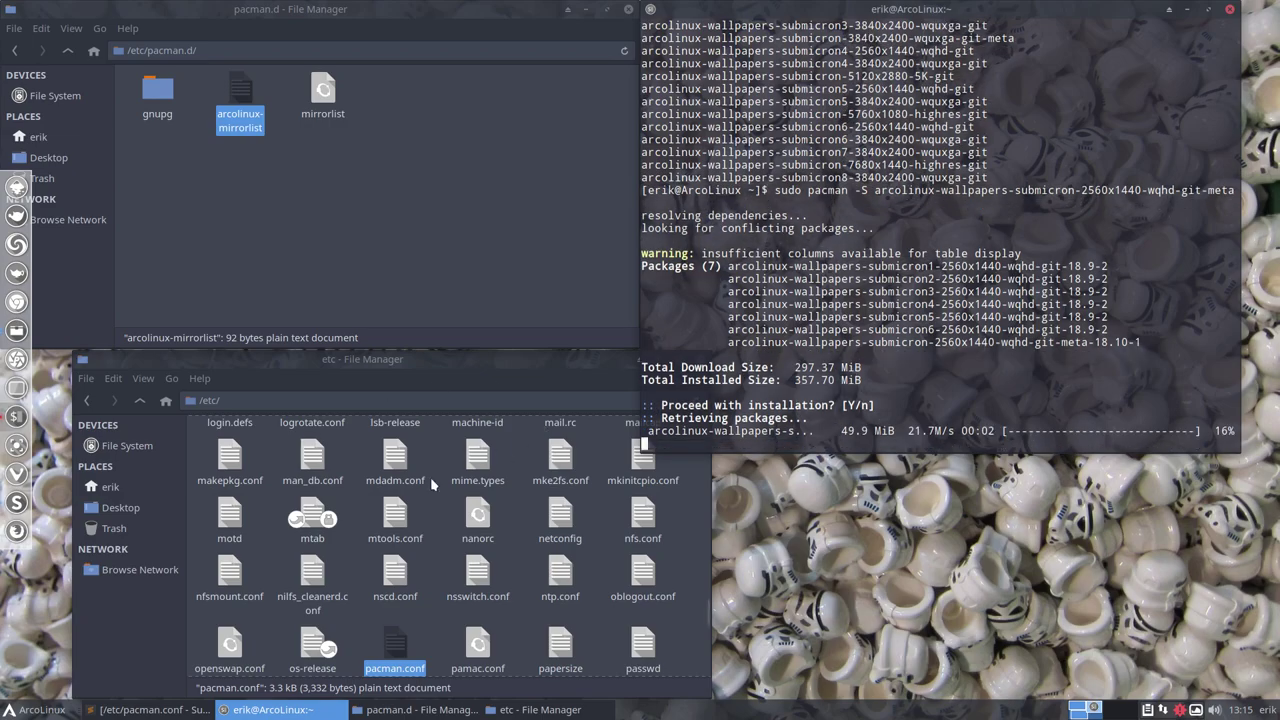
pyautogui.click(172, 713)
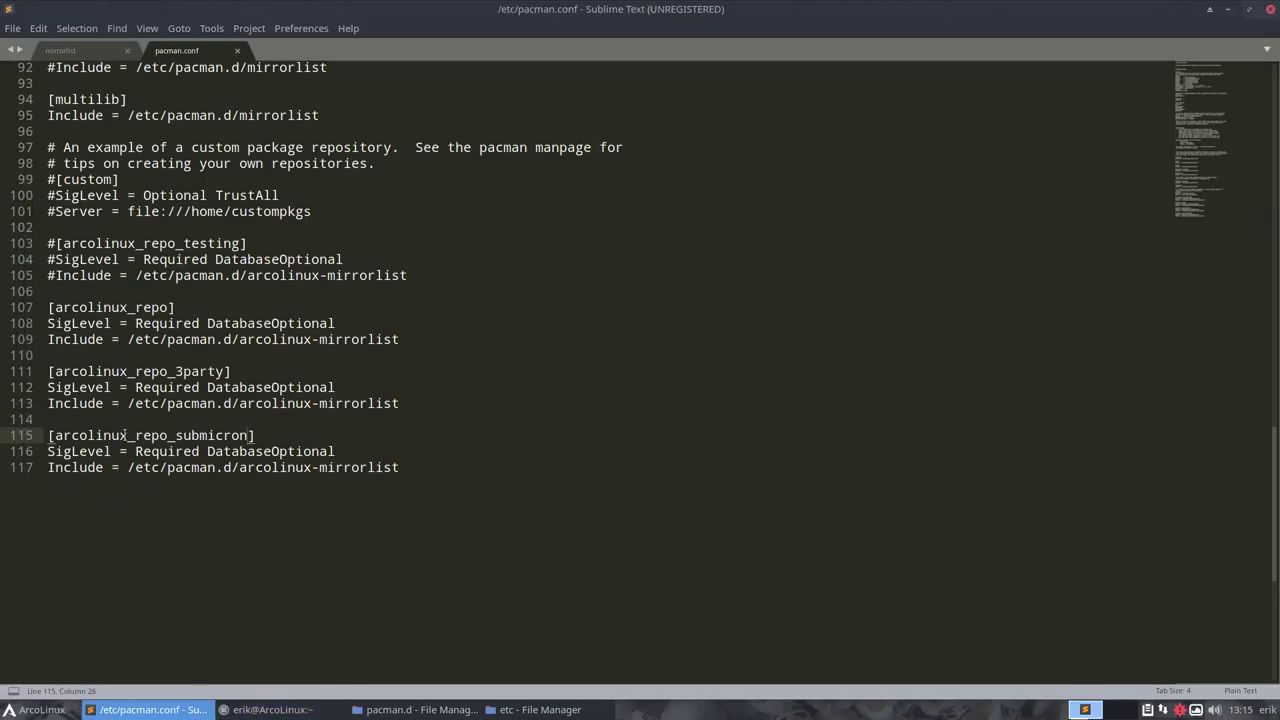
pyautogui.moveTo(98, 437); pyautogui.dragTo(243, 451)
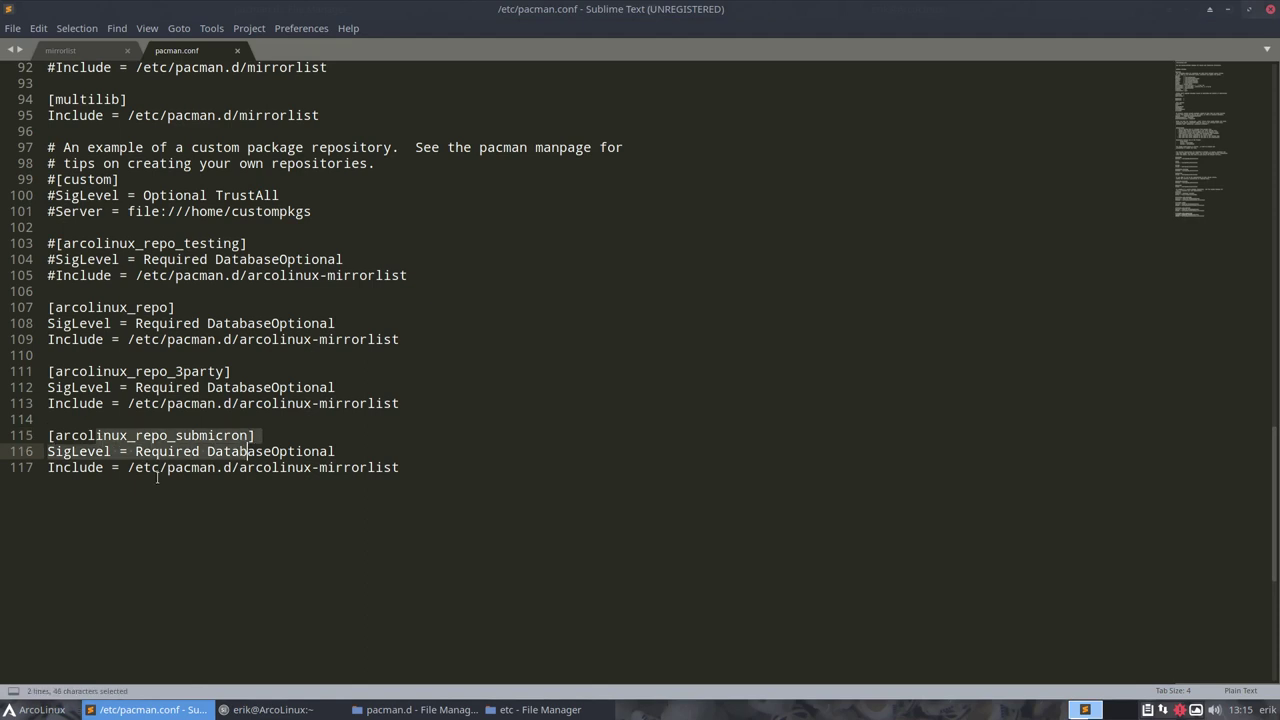
pyautogui.click(157, 477)
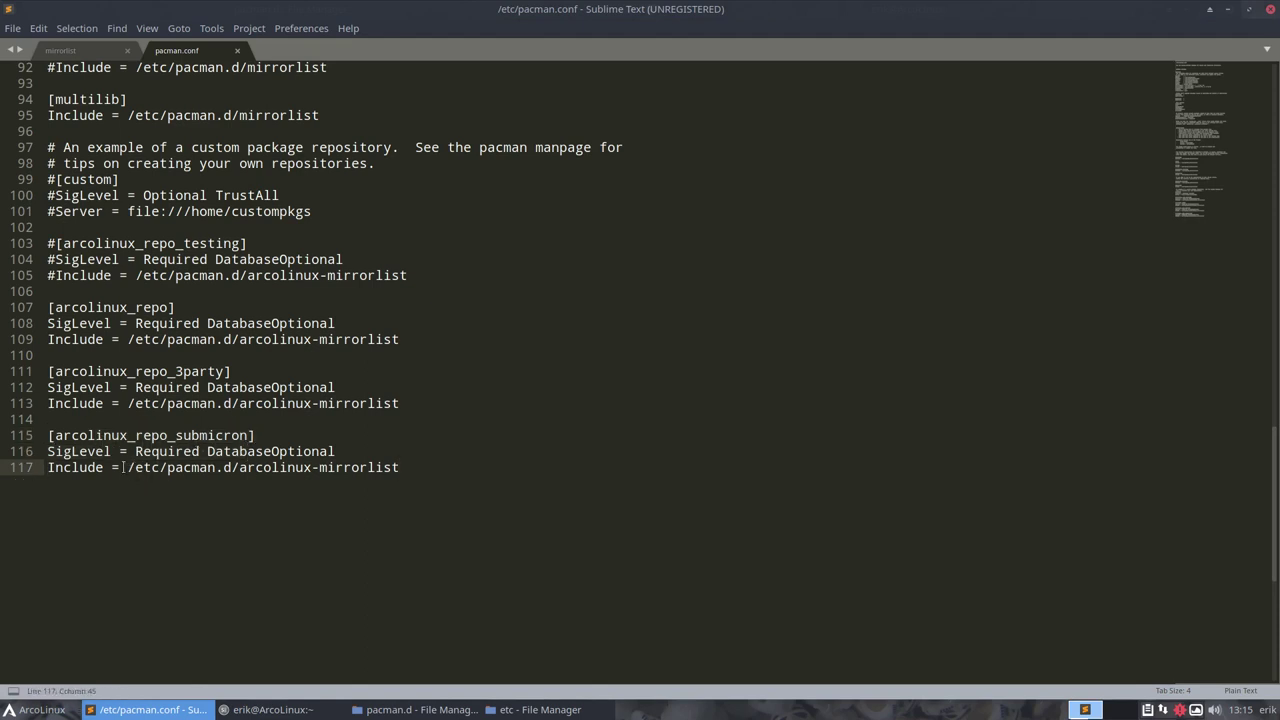
pyautogui.moveTo(123, 467); pyautogui.dragTo(407, 467)
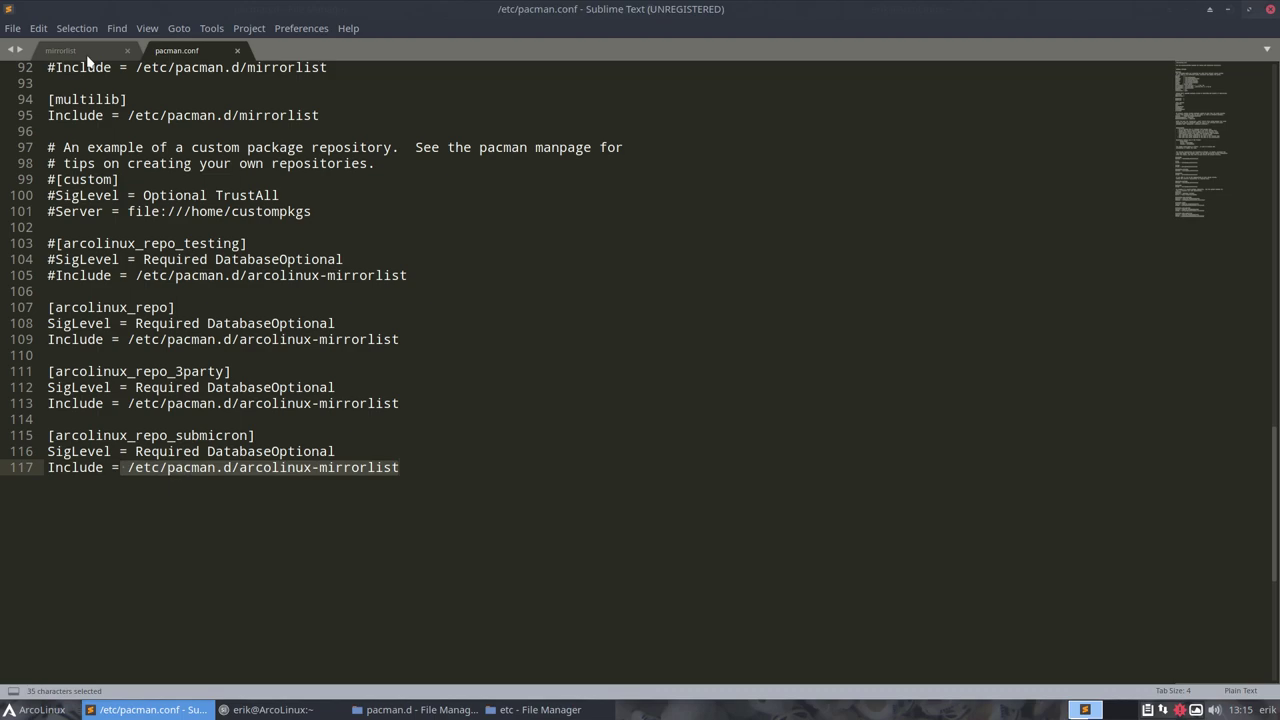
pyautogui.click(1227, 9)
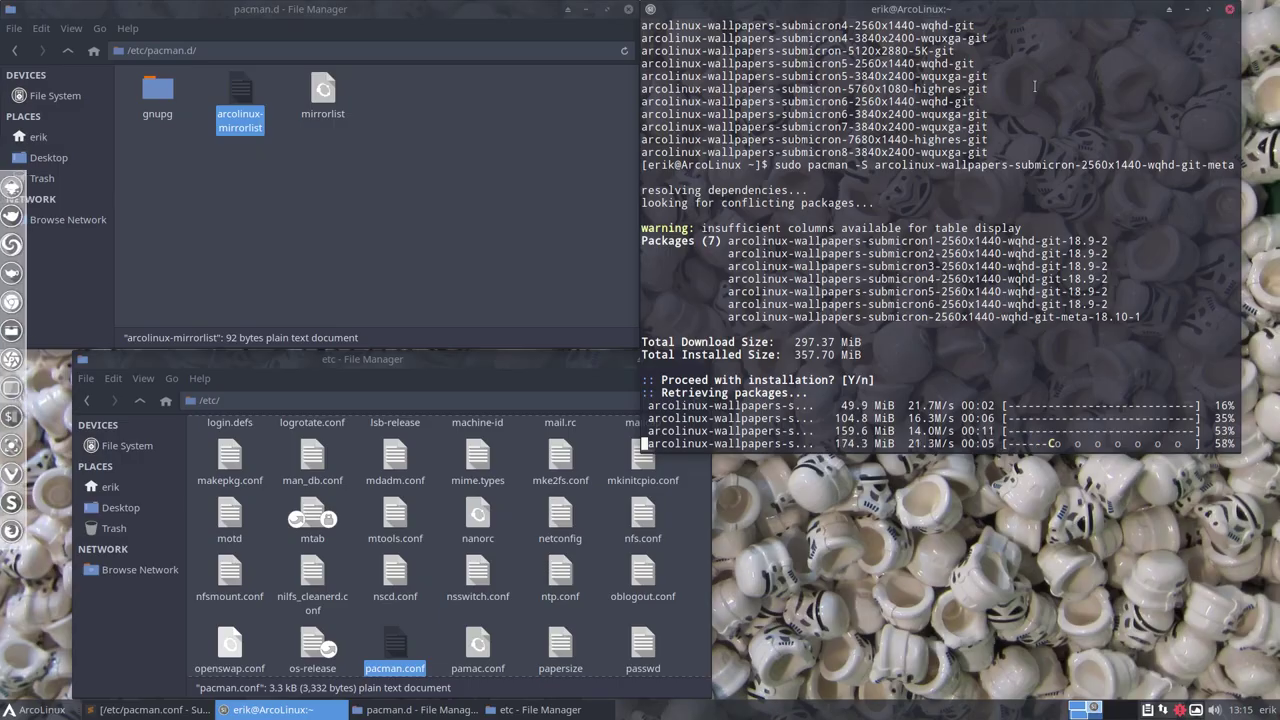
# Open arcolinux-mirrorlist in Sublime Text, highlight both Server lines, and minimise the editor
pyautogui.doubleClick(250, 96)
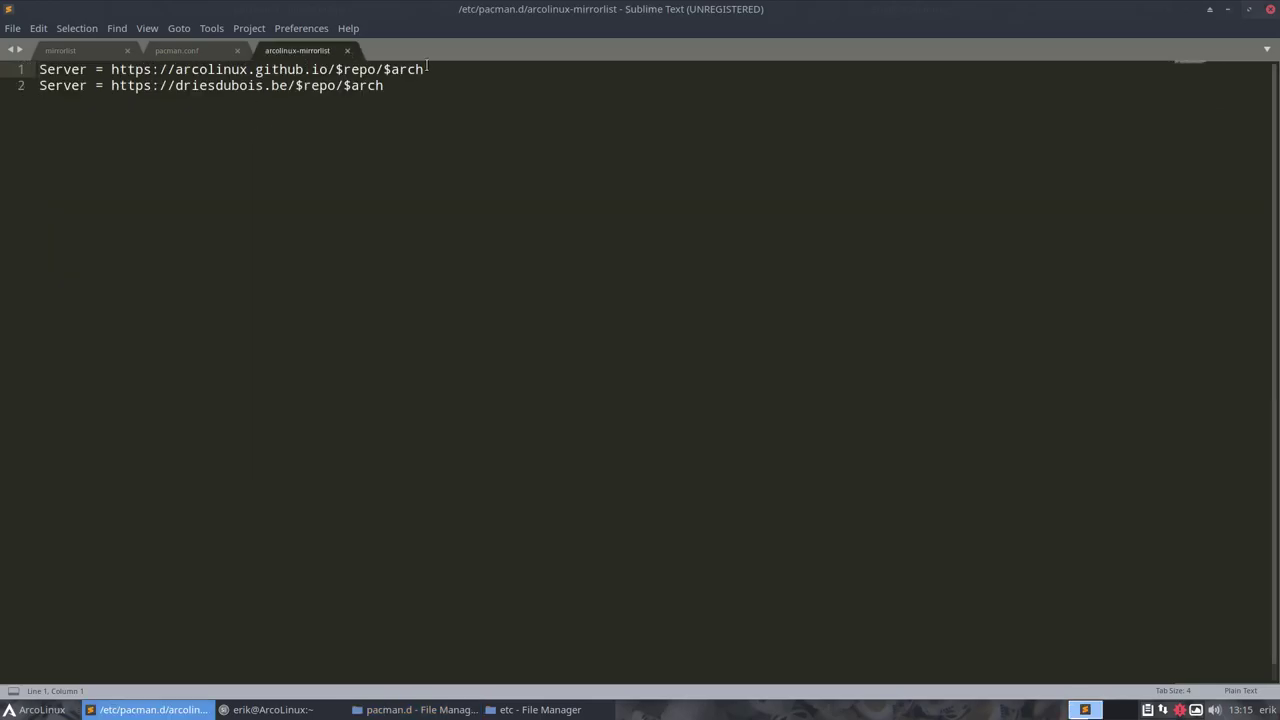
pyautogui.moveTo(425, 69); pyautogui.dragTo(36, 64)
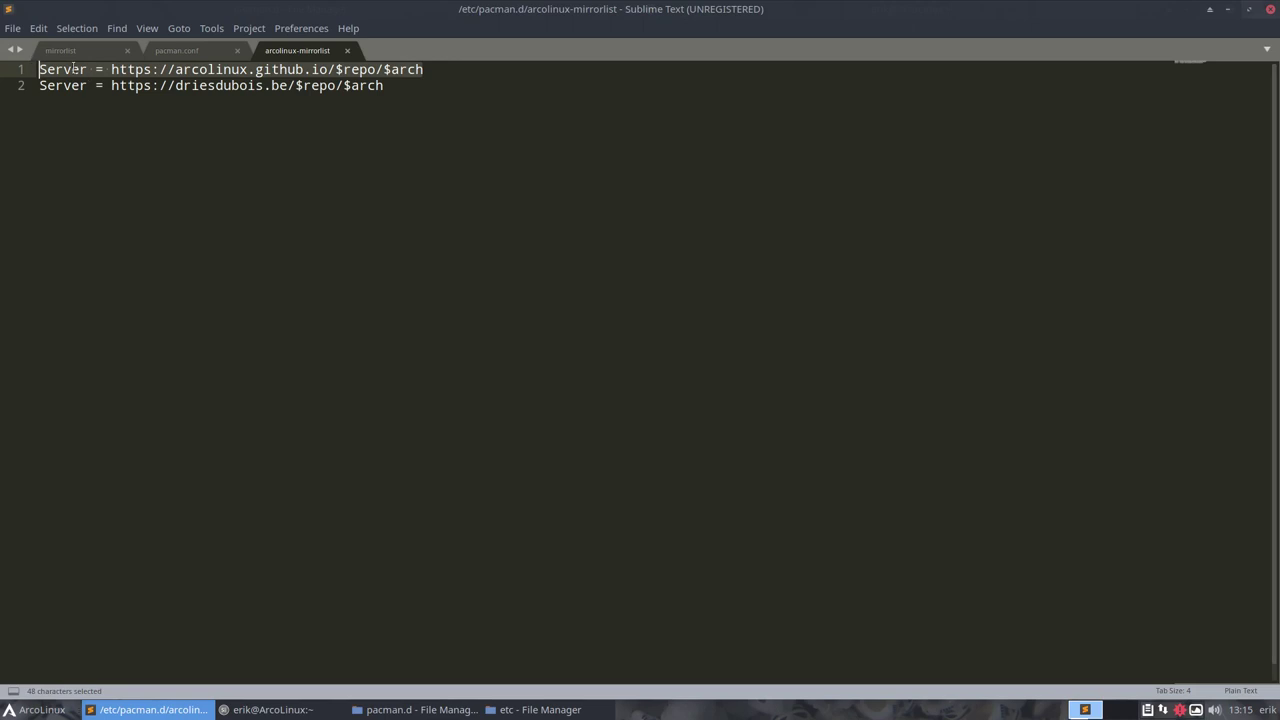
pyautogui.moveTo(383, 86); pyautogui.dragTo(38, 86)
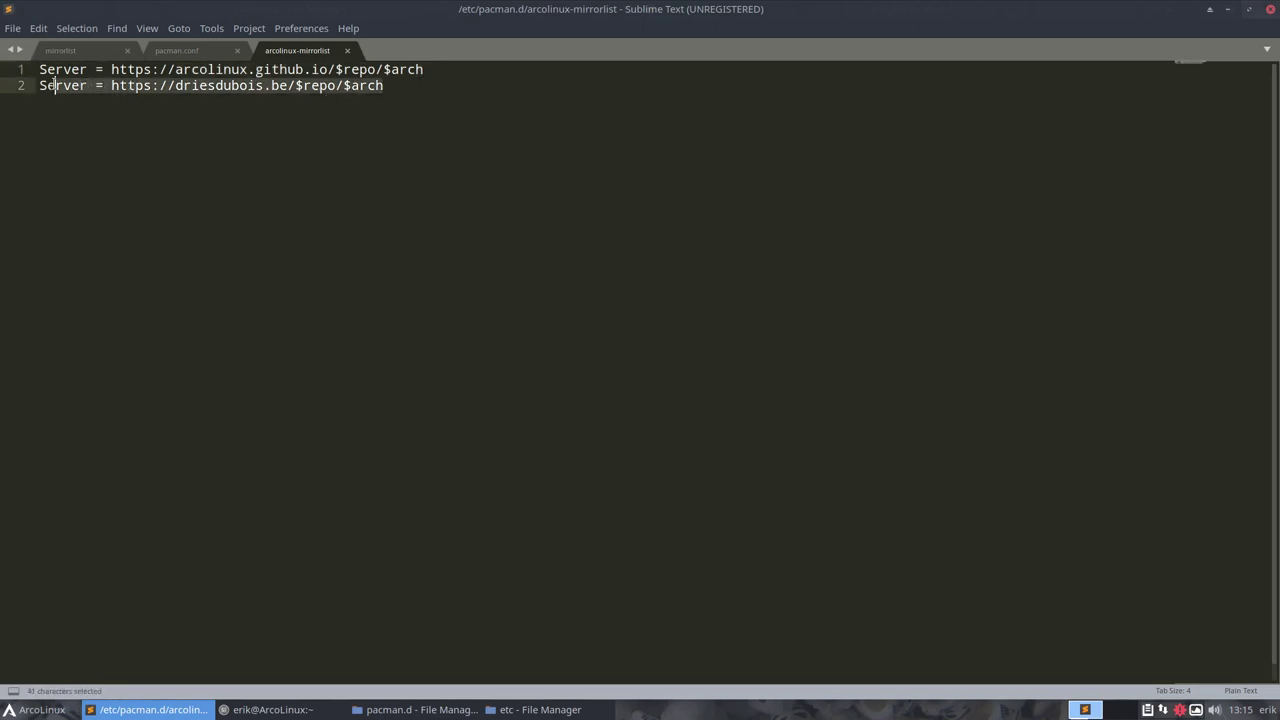
pyautogui.click(1228, 9)
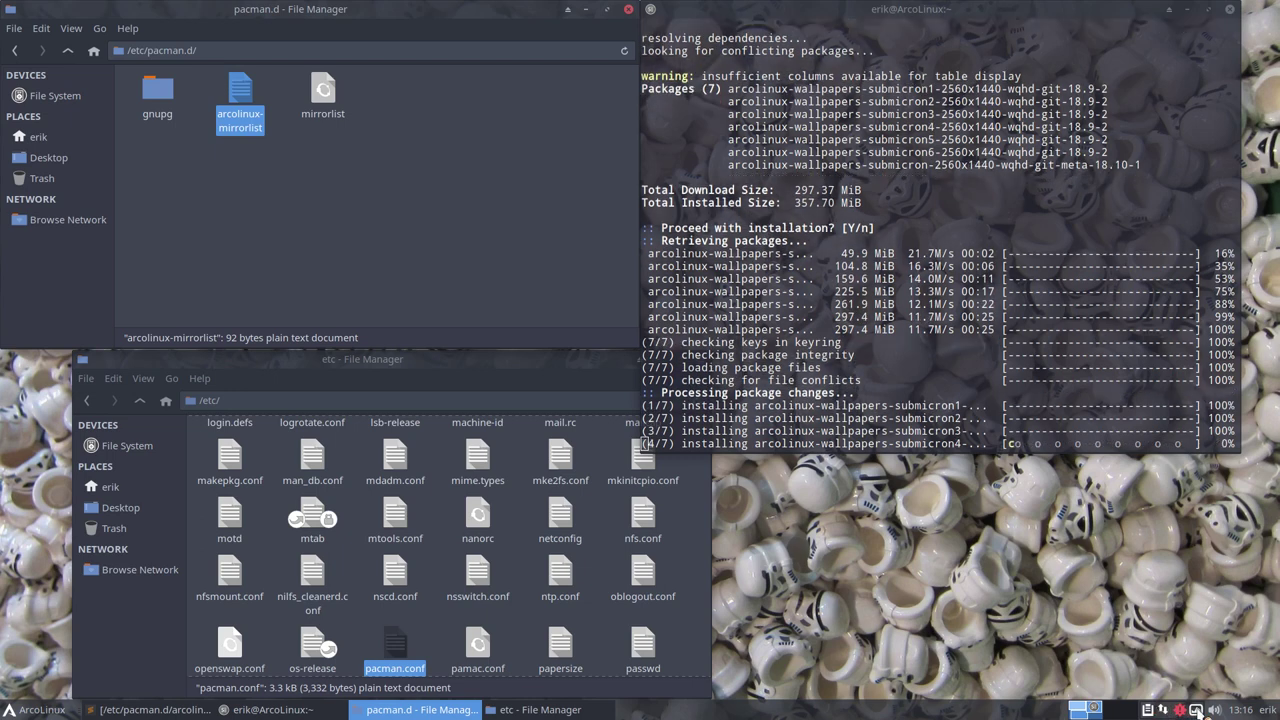
# Pick the Criptica Electroactive Orange image in Variety's Wallpaper Selector and close the terminal
pyautogui.click(1196, 710)
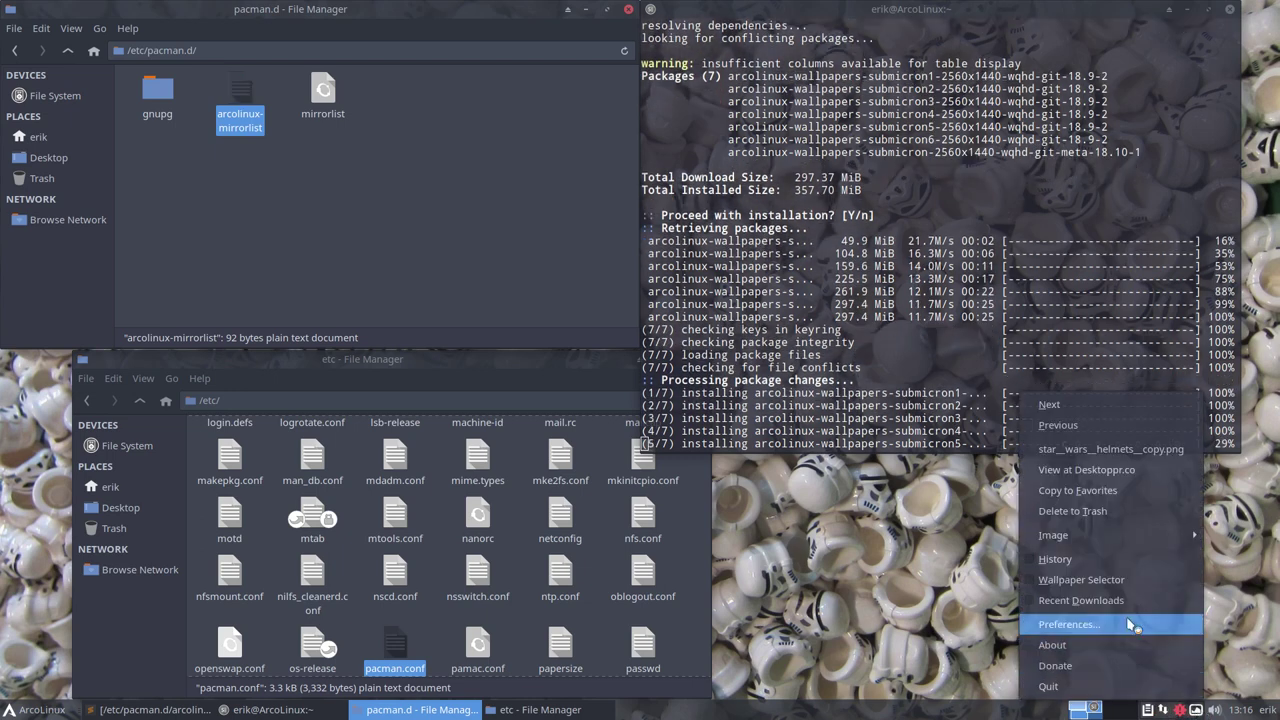
pyautogui.click(1080, 580)
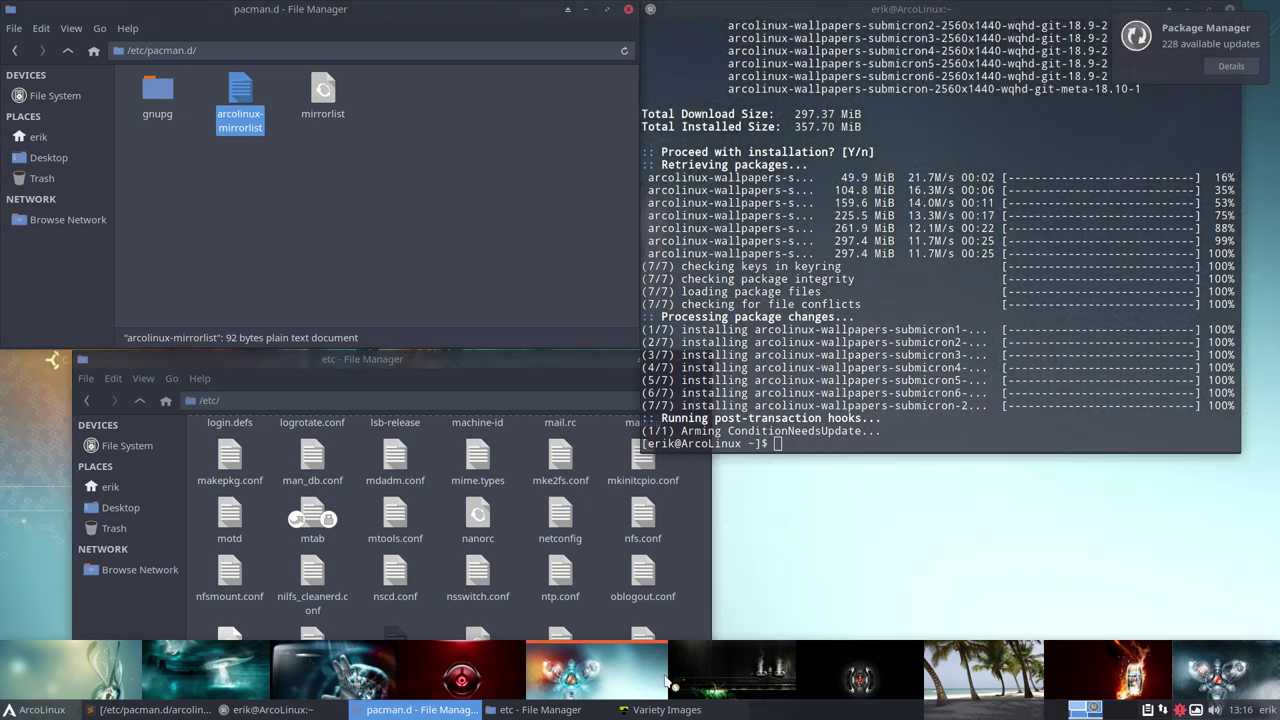
pyautogui.rightClick(634, 677)
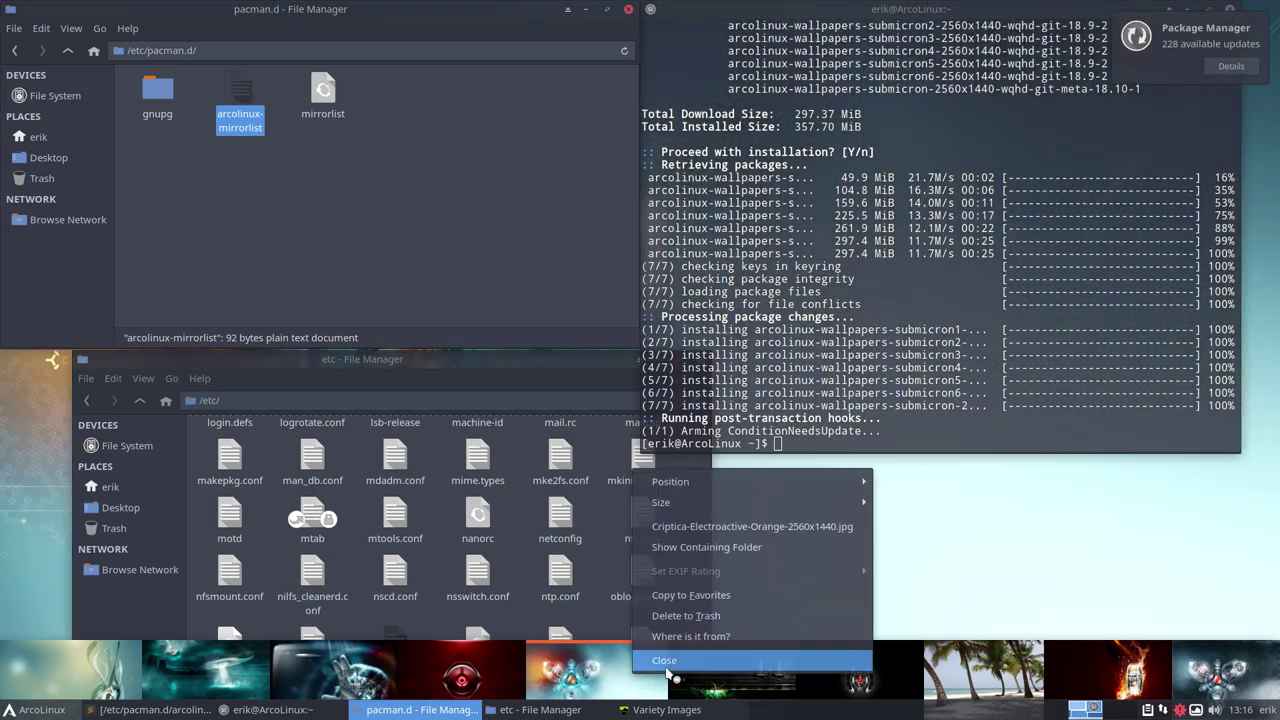
pyautogui.click(664, 662)
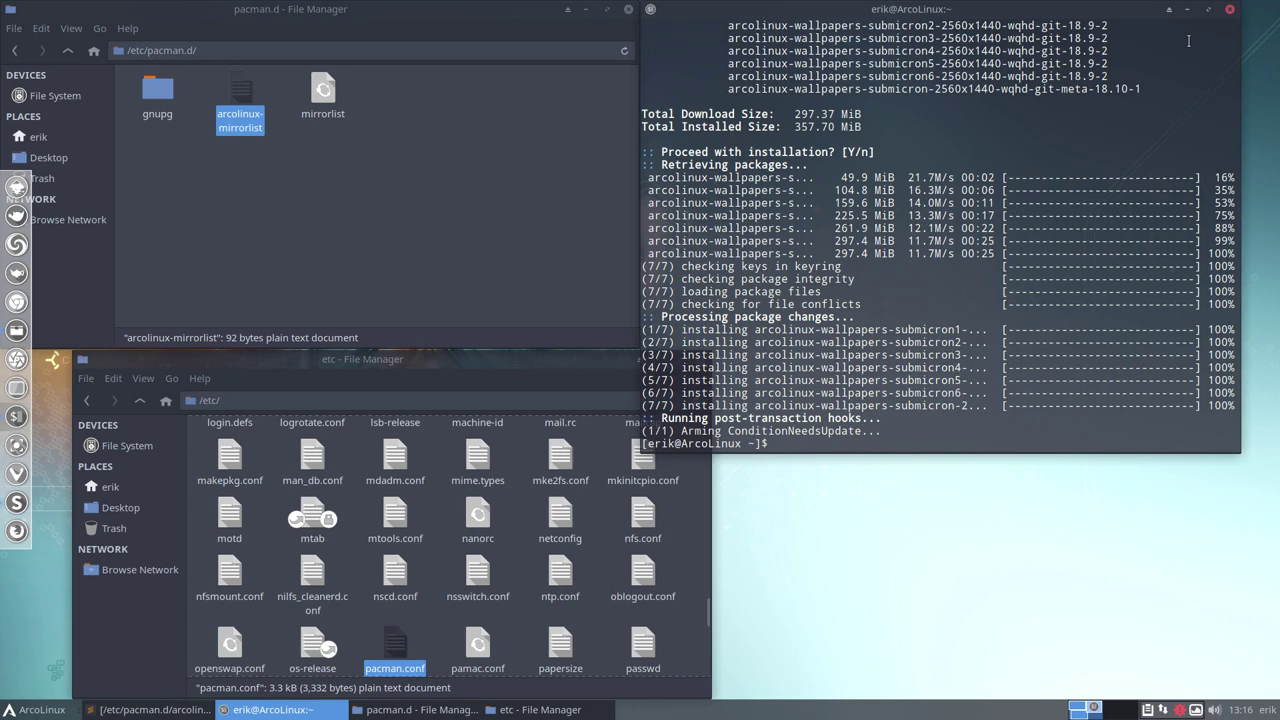
pyautogui.click(1230, 9)
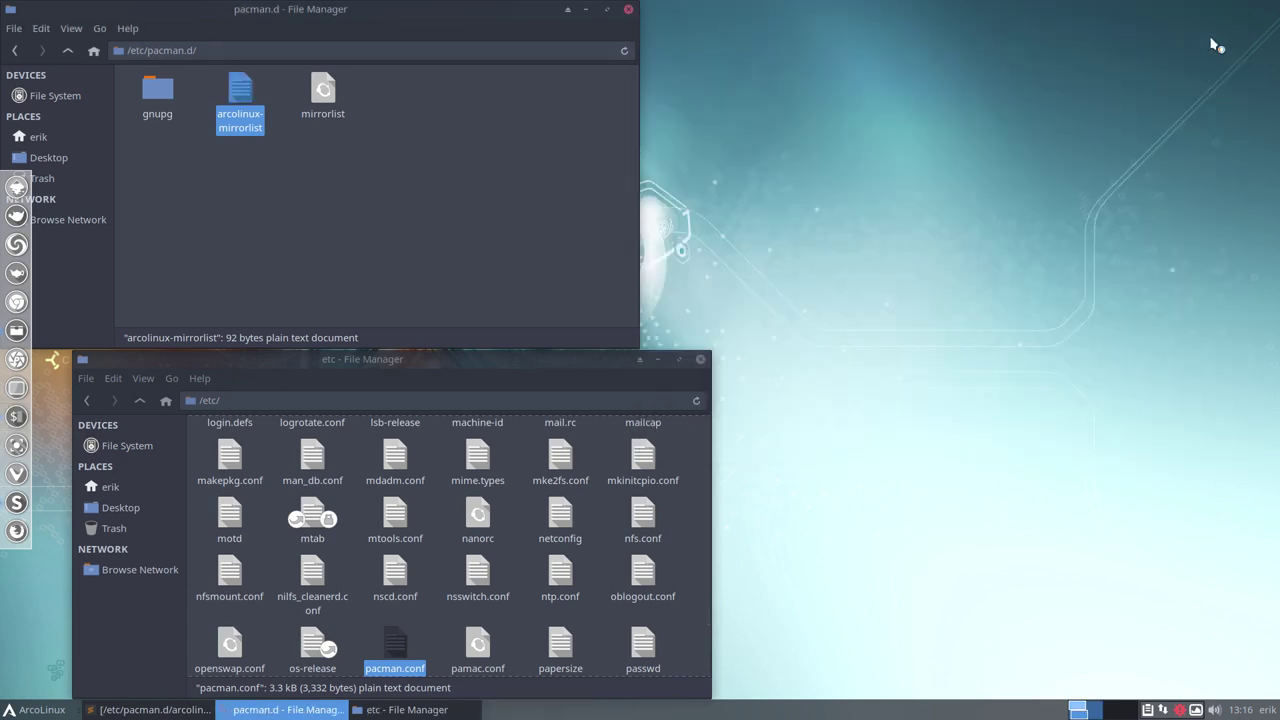
# Close the pacman.d window and drag the /etc window to the screen centre
pyautogui.click(628, 9)
pyautogui.moveTo(565, 369); pyautogui.dragTo(810, 129)
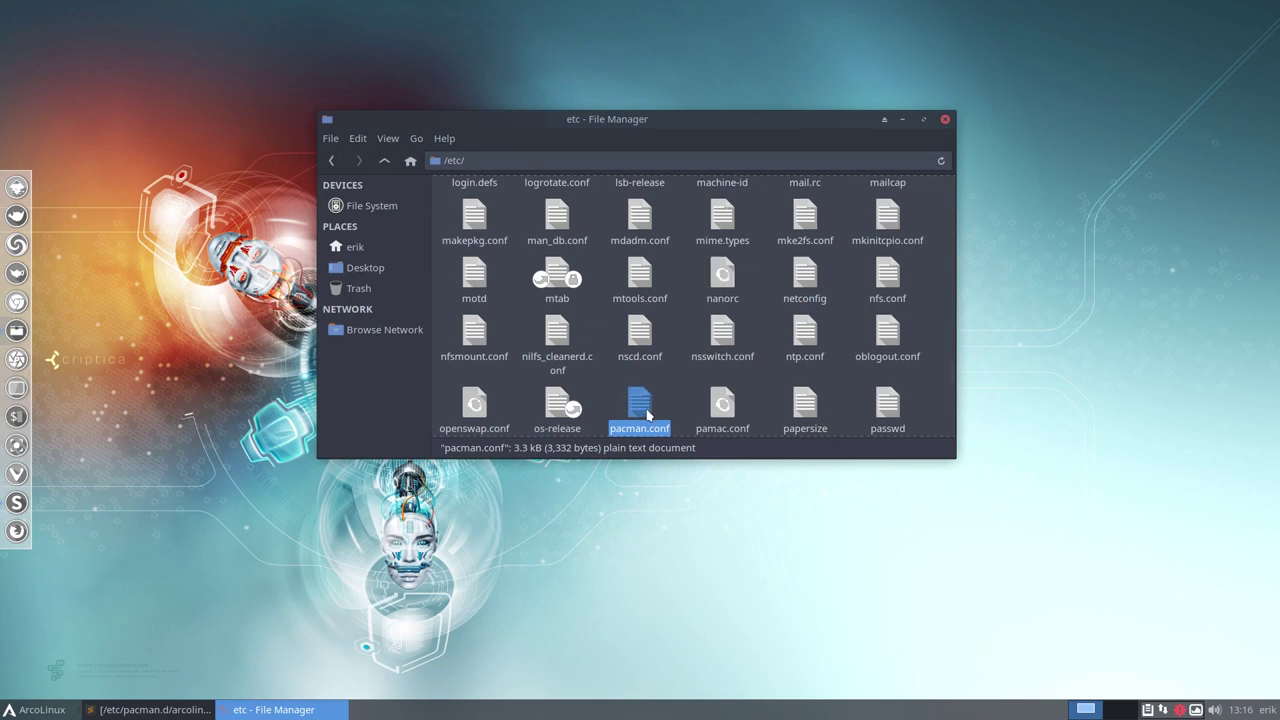
pyautogui.scroll(-1, 647, 414)
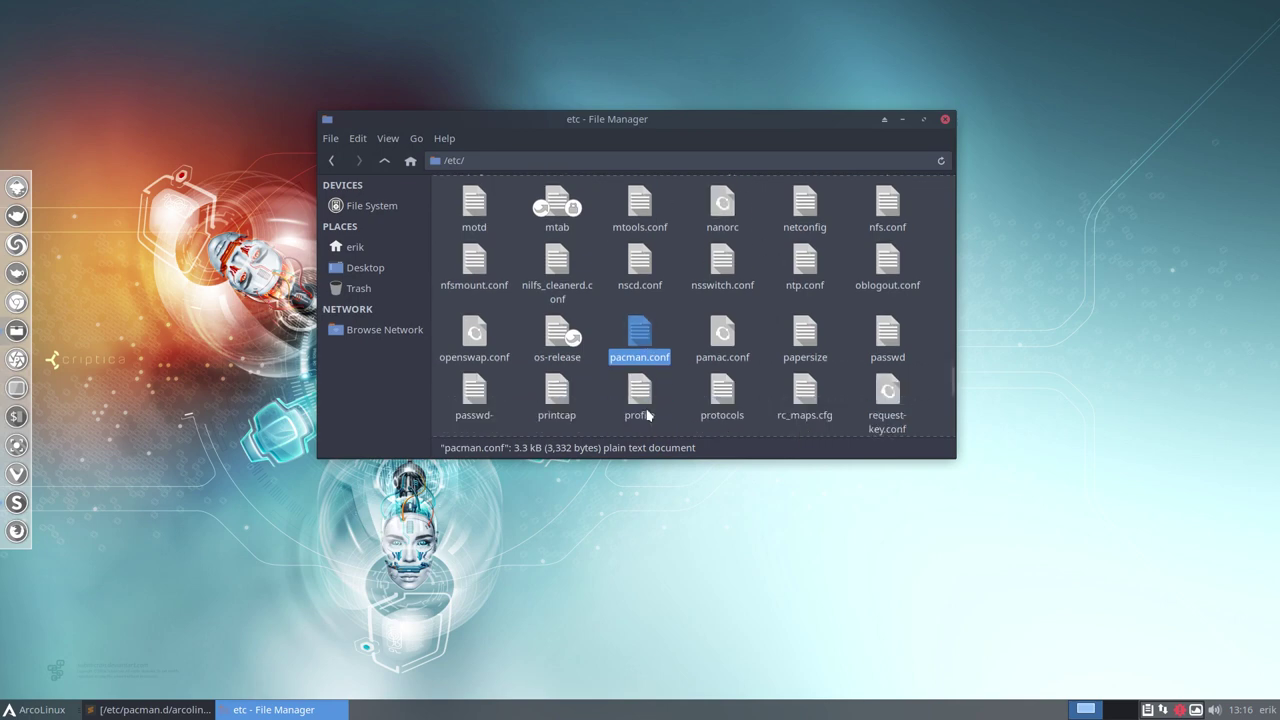